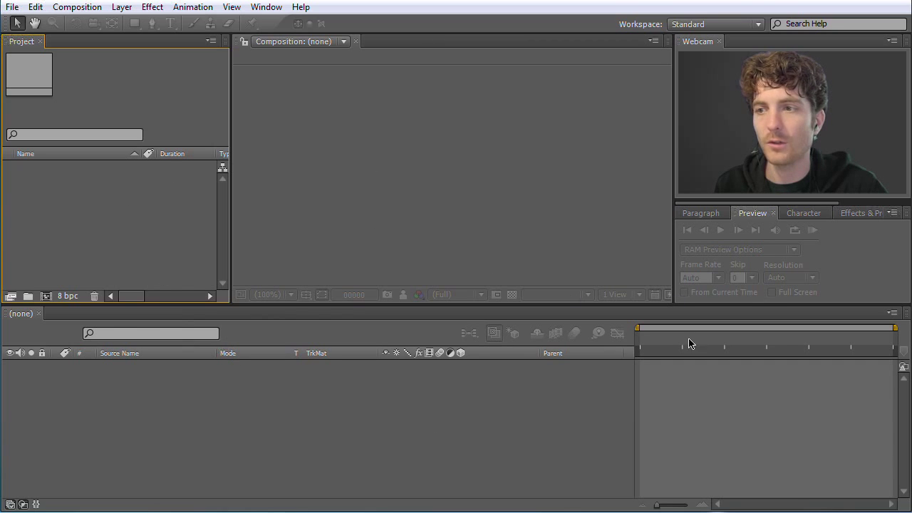
# Step: Cycle through the Preview, Character, Paragraph and Effects & Presets tabs, then the Project, viewer and Timeline
pyautogui.click(812, 260)
pyautogui.click(801, 213)
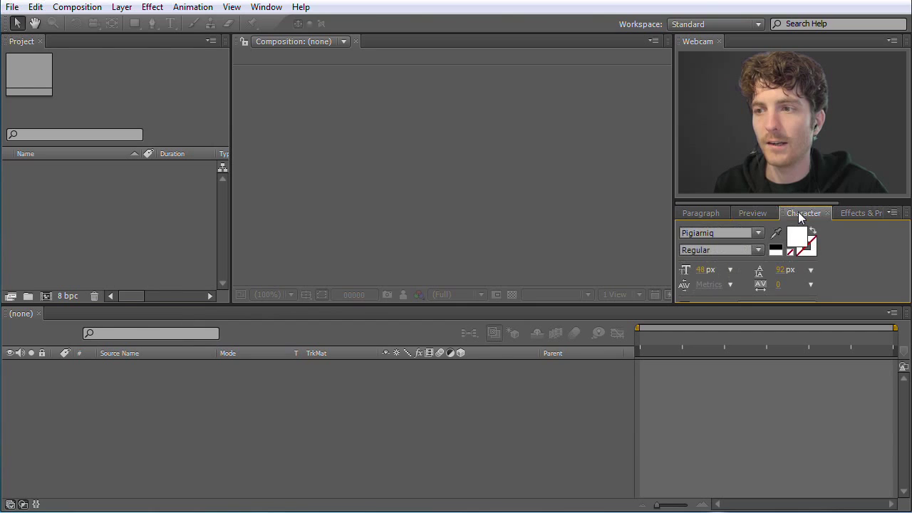
pyautogui.click(703, 213)
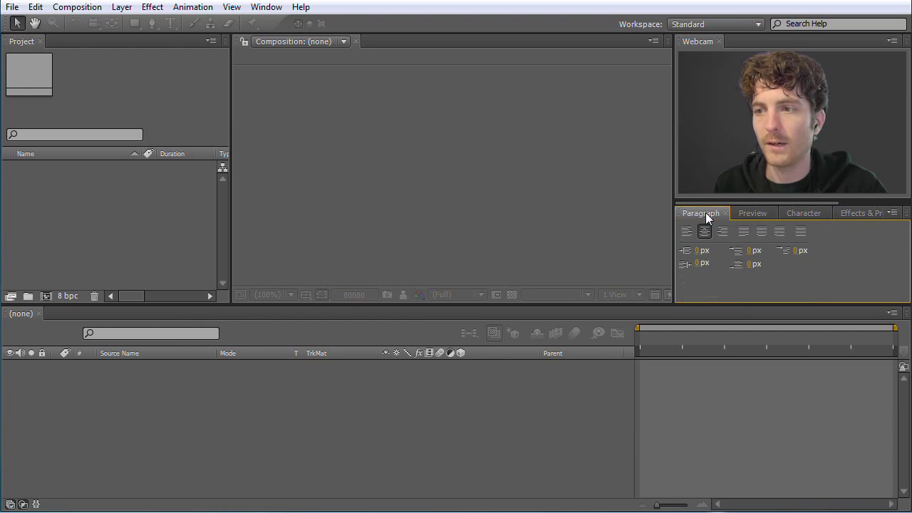
pyautogui.click(860, 214)
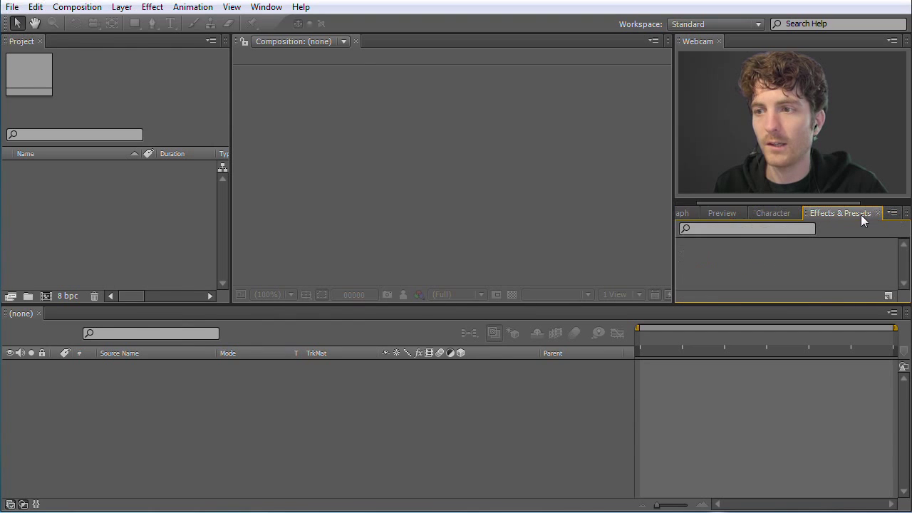
pyautogui.click(773, 213)
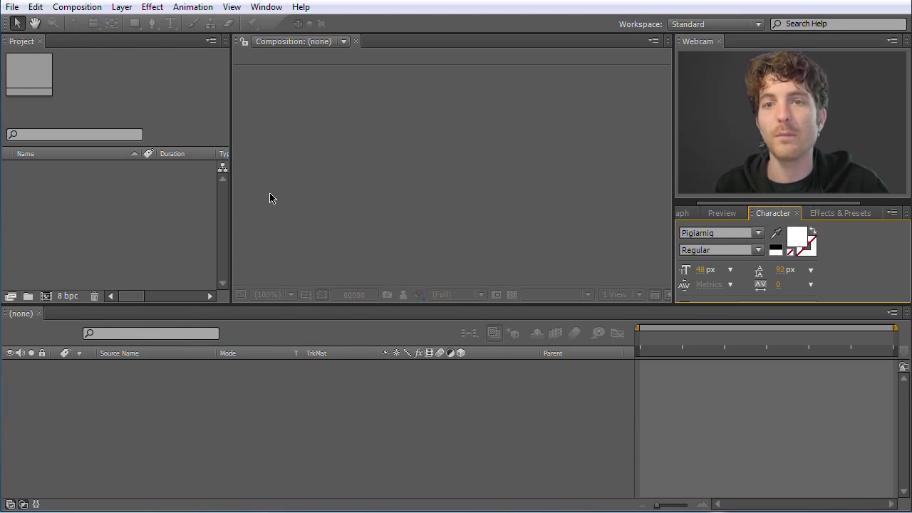
pyautogui.click(161, 109)
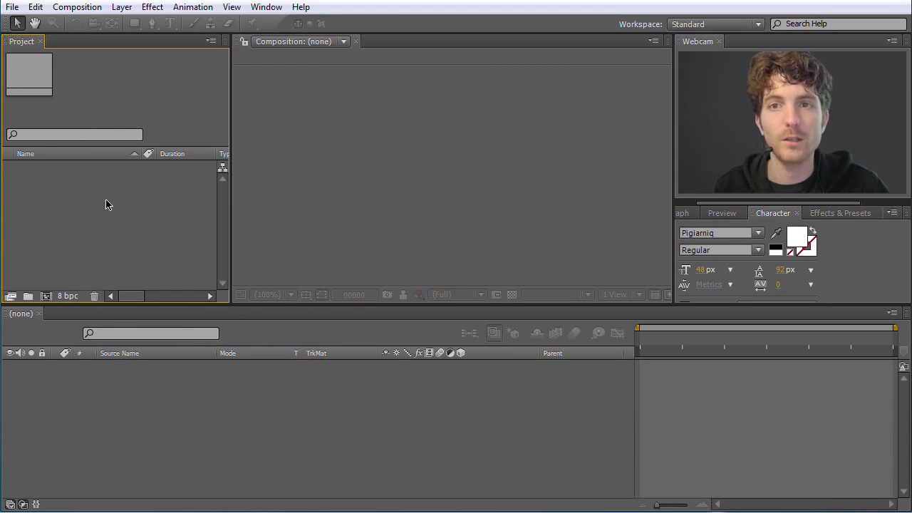
pyautogui.click(459, 212)
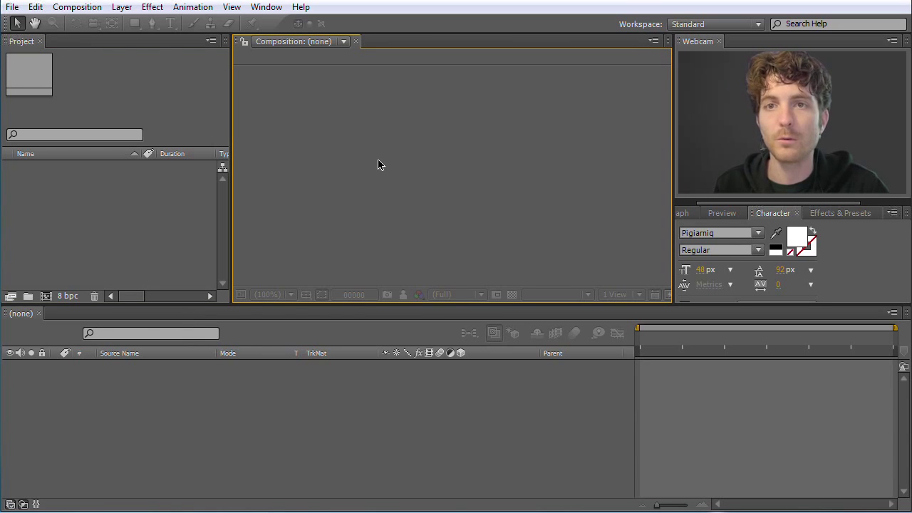
pyautogui.click(343, 464)
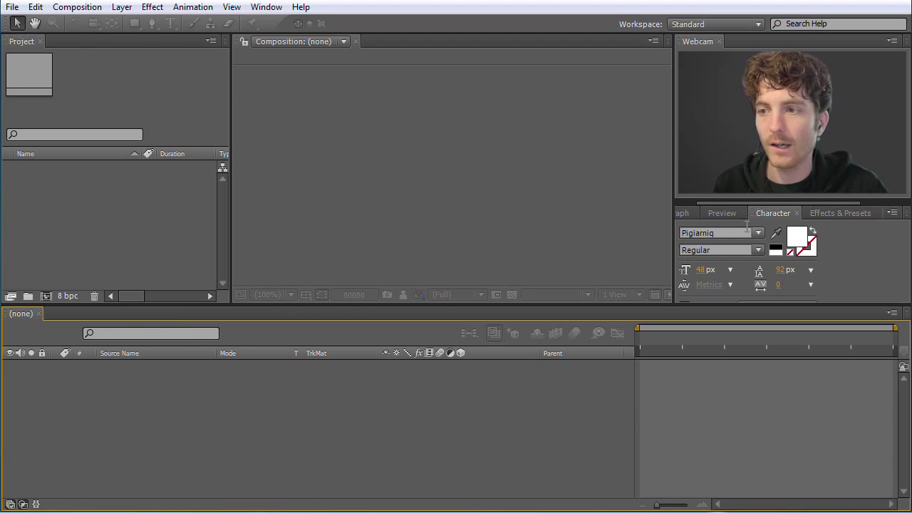
# Step: Tour the panel tabs again and finish on Character settings (Pigiarniq Regular, 48 px, 92 px leading)
pyautogui.click(825, 212)
pyautogui.click(716, 213)
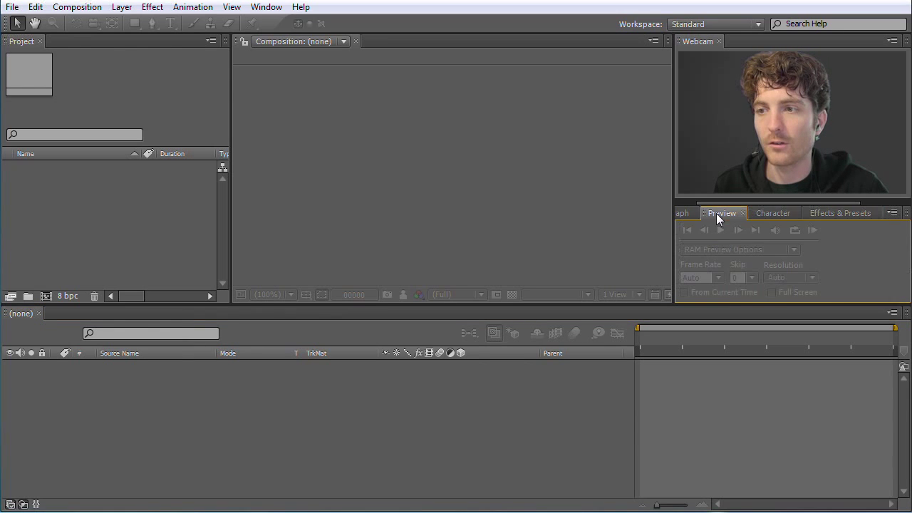
pyautogui.click(767, 214)
pyautogui.click(685, 214)
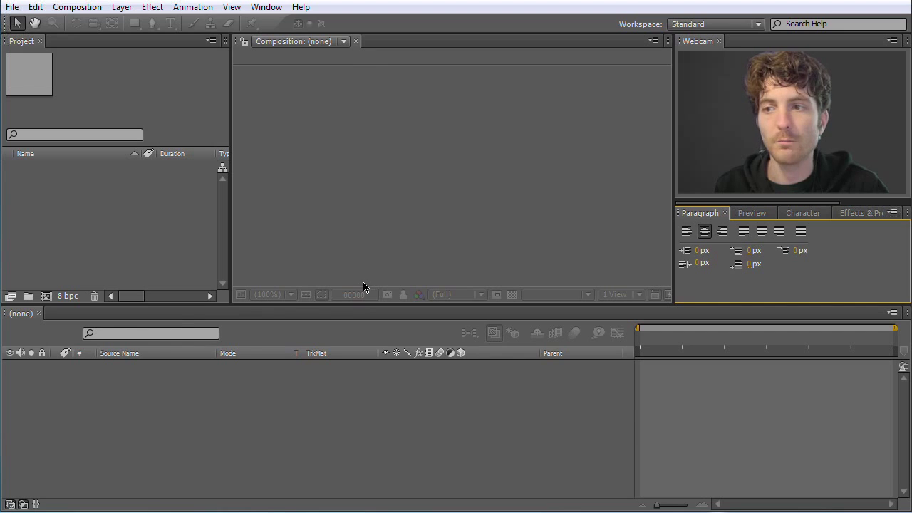
pyautogui.click(168, 97)
pyautogui.click(319, 126)
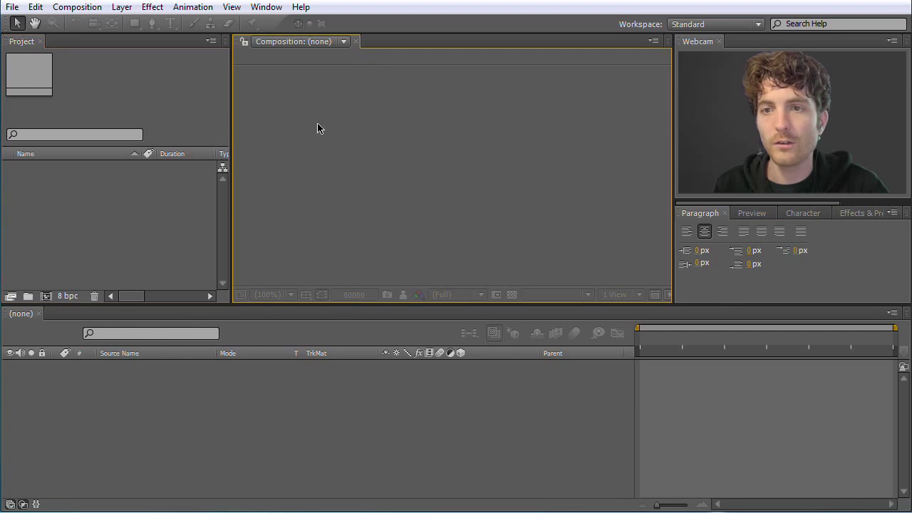
pyautogui.click(332, 366)
pyautogui.click(180, 199)
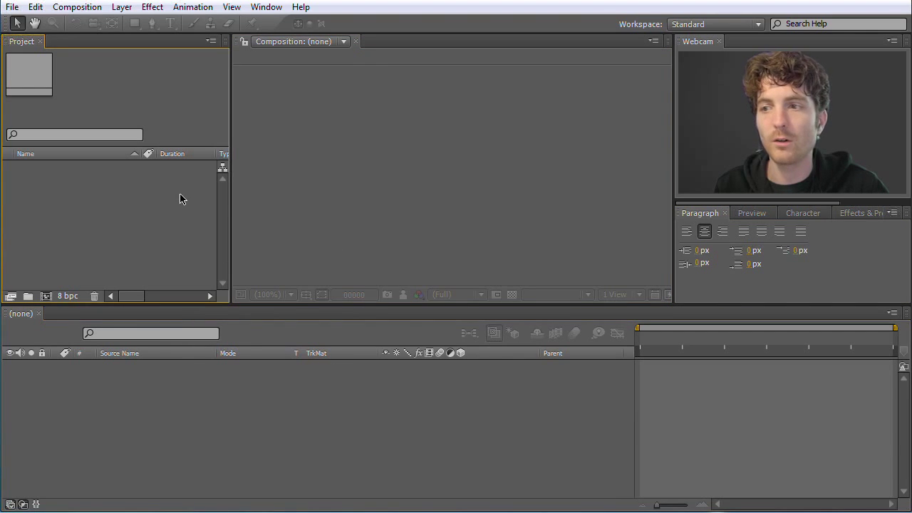
pyautogui.click(806, 213)
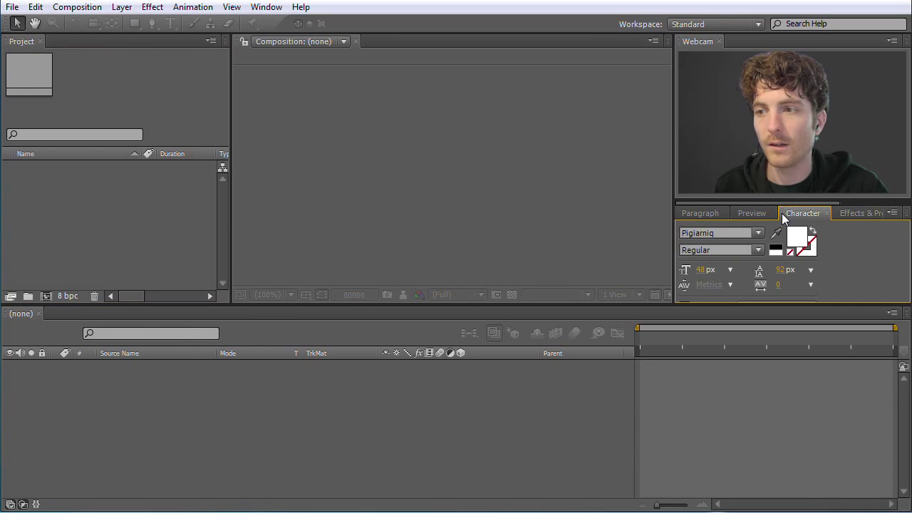
# Step: Undock the Character panel beside the viewer, adjust its width, then redock it with Effects & Presets, Info and Align
pyautogui.moveTo(781, 213); pyautogui.dragTo(393, 180)
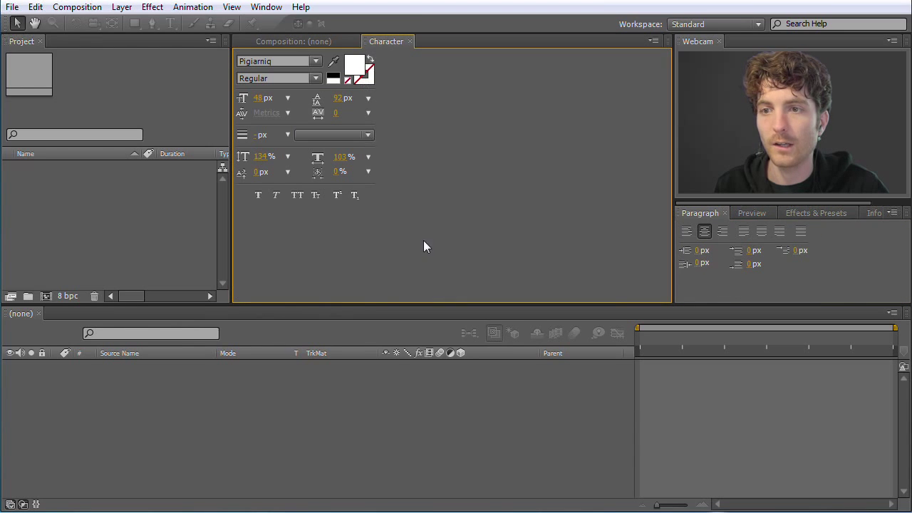
pyautogui.moveTo(229, 114)
pyautogui.mouseDown()
pyautogui.moveTo(191, 113)
pyautogui.moveTo(245, 114)
pyautogui.mouseUp()
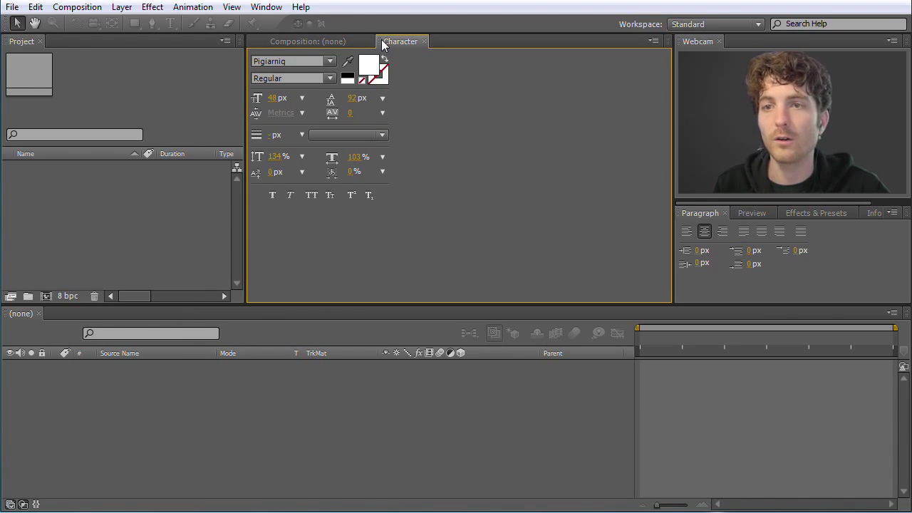
pyautogui.click(112, 72)
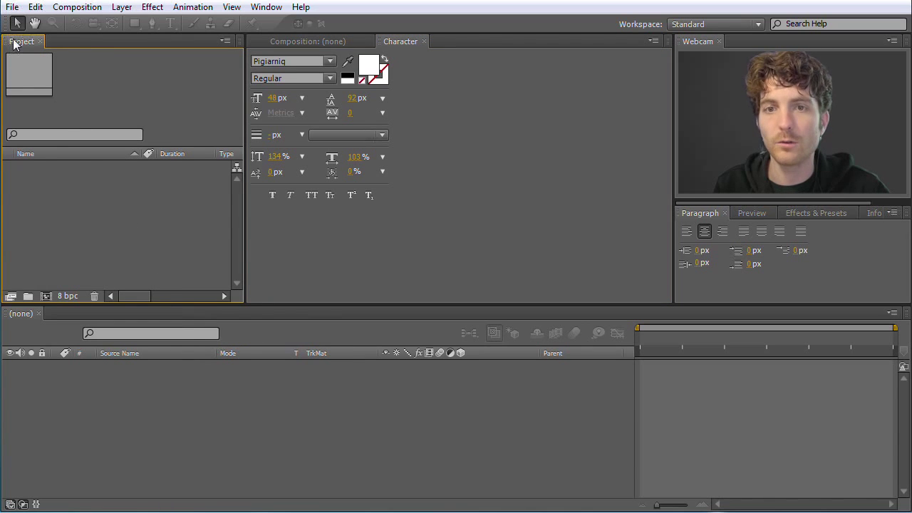
pyautogui.click(269, 7)
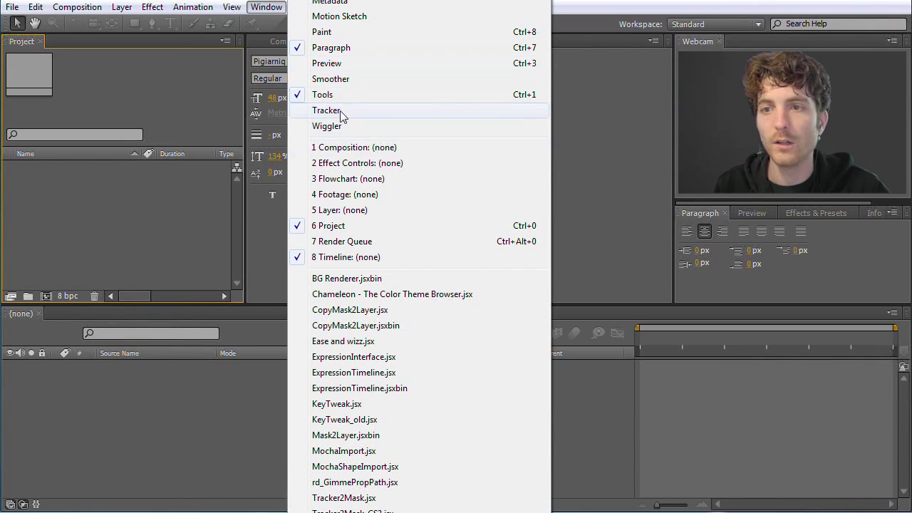
pyautogui.click(166, 92)
pyautogui.moveTo(381, 40); pyautogui.dragTo(799, 255)
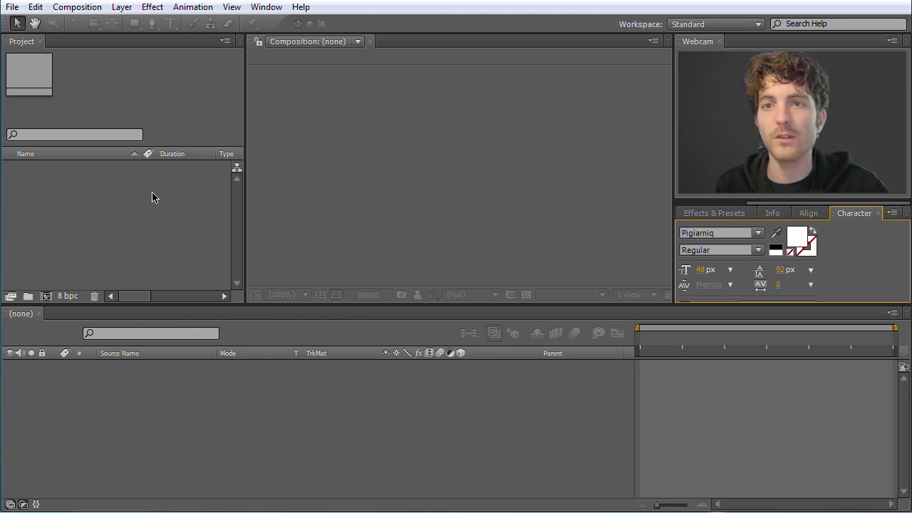
# Step: Look through the Project import options and File menu, then switch to the file browser on the en folder
pyautogui.rightClick(107, 198)
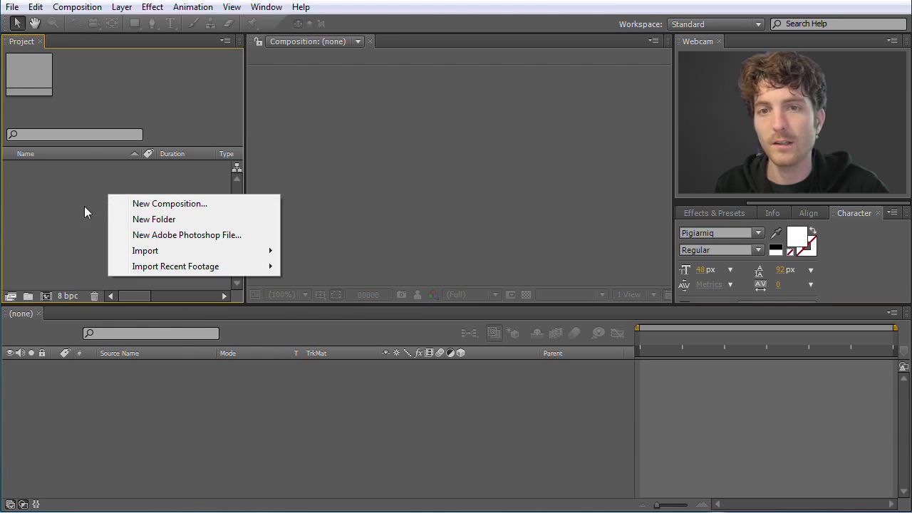
pyautogui.moveTo(162, 254)
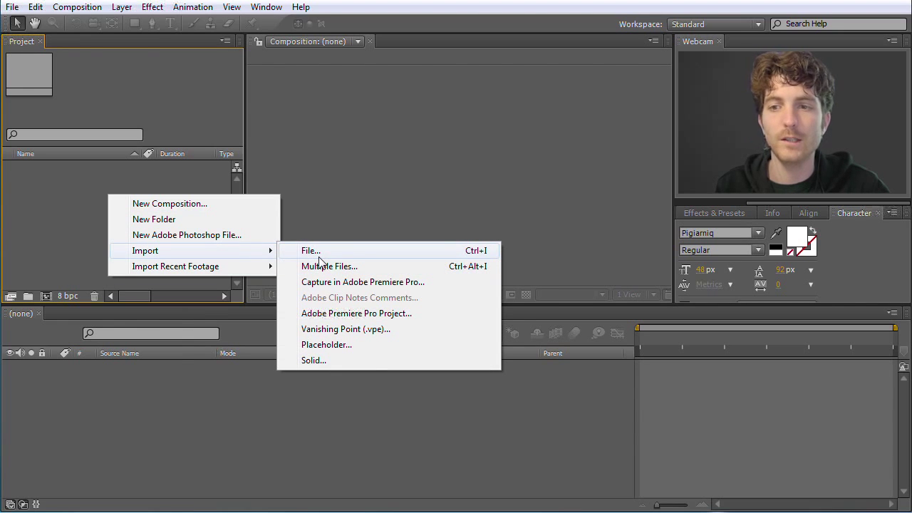
pyautogui.click(61, 214)
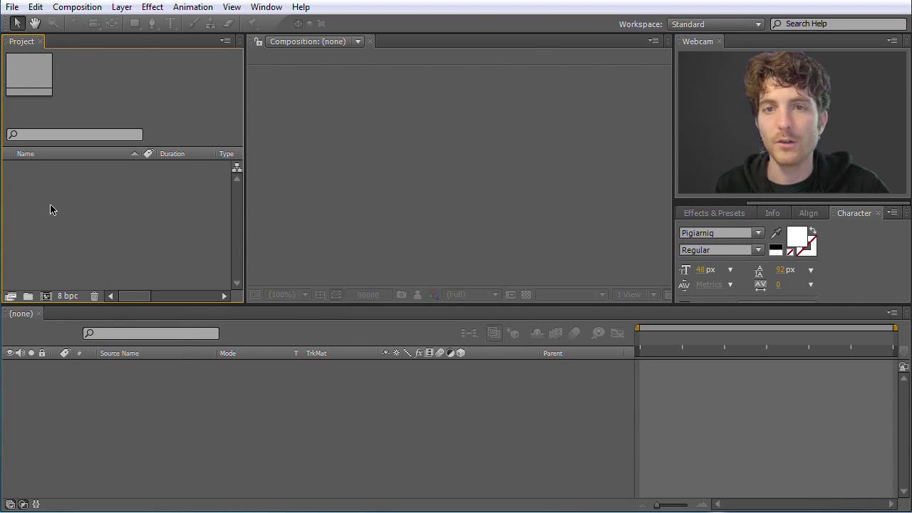
pyautogui.click(13, 8)
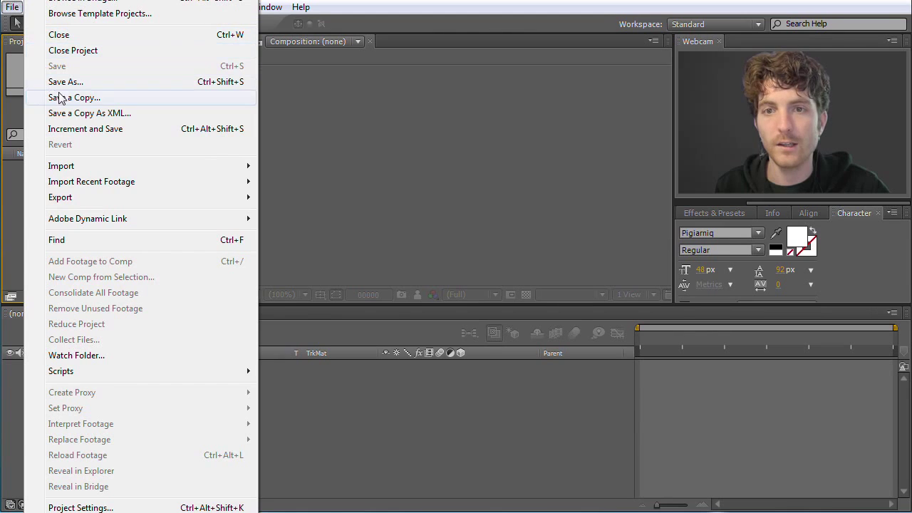
pyautogui.moveTo(100, 168)
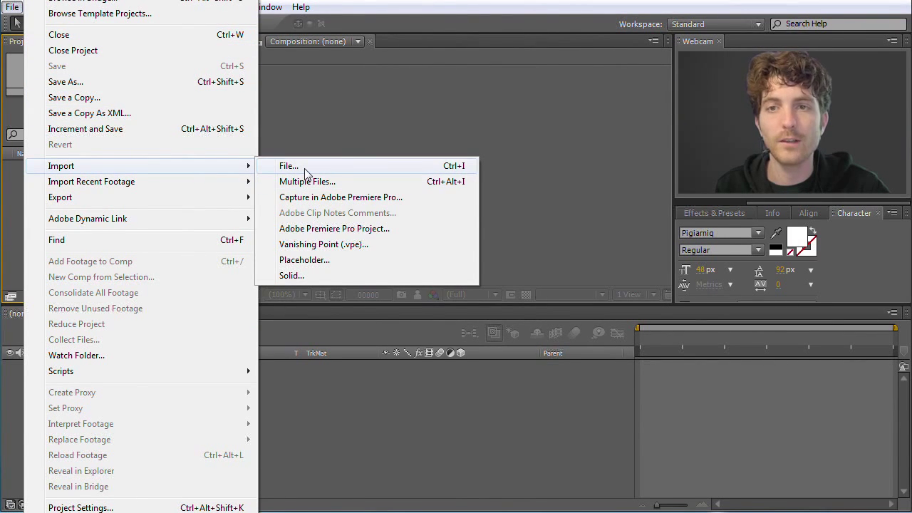
pyautogui.click(328, 133)
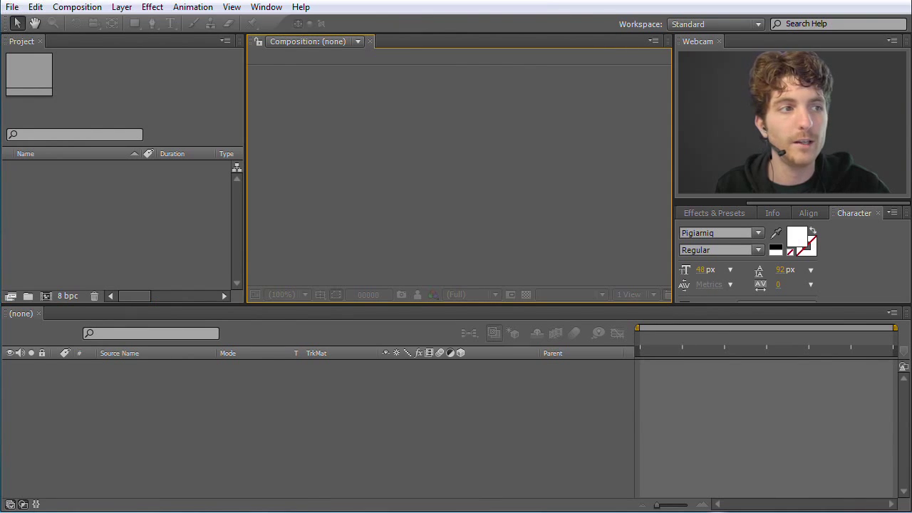
pyautogui.hotkey('alt', 'Tab')
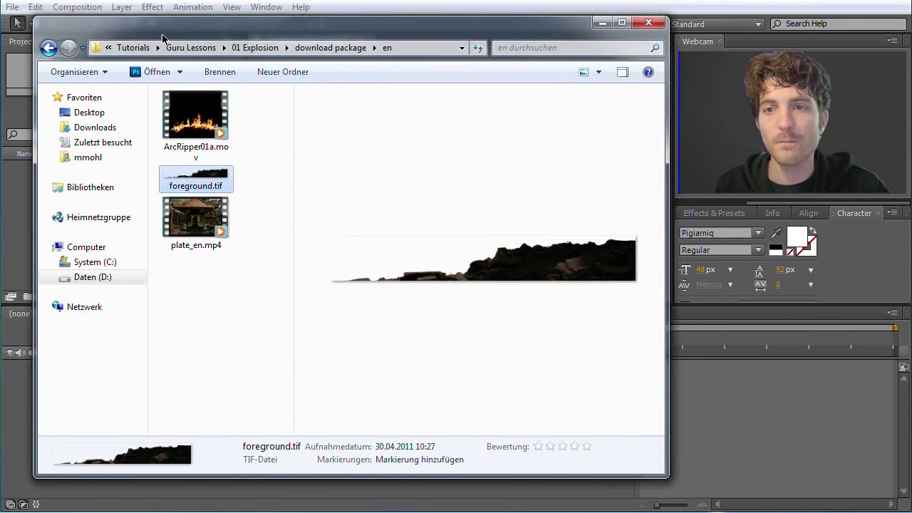
# Step: Position the file browser and preview ArcRipper01a.mov, foreground.tif and plate_en.mp4
pyautogui.moveTo(162, 38); pyautogui.dragTo(146, 51)
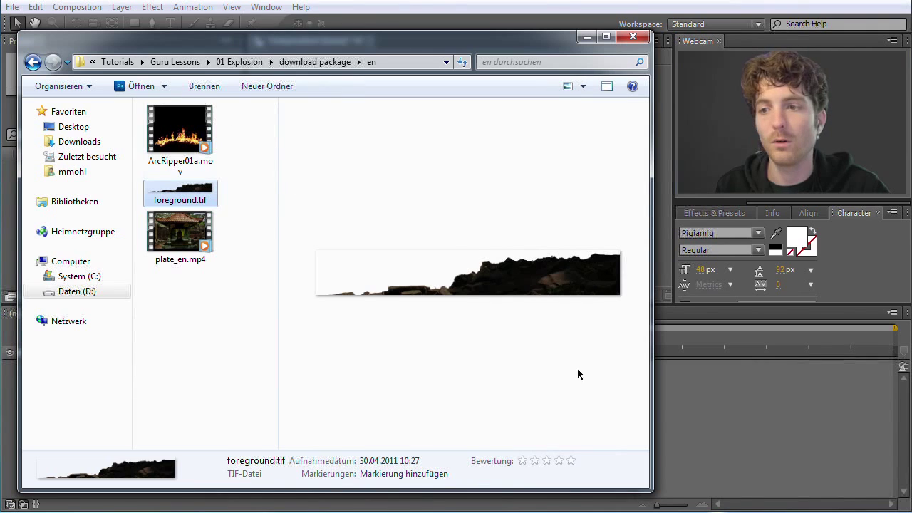
pyautogui.moveTo(652, 494); pyautogui.dragTo(625, 457)
pyautogui.click(185, 134)
pyautogui.click(179, 199)
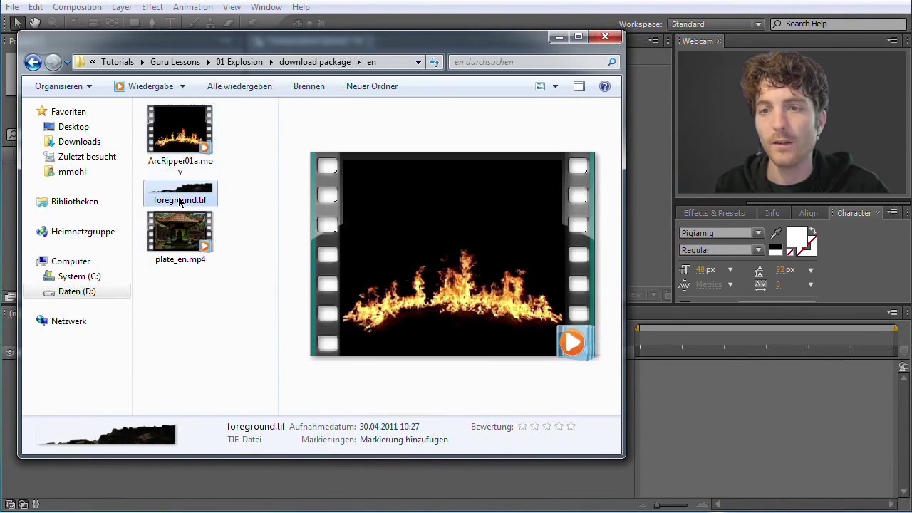
pyautogui.click(182, 232)
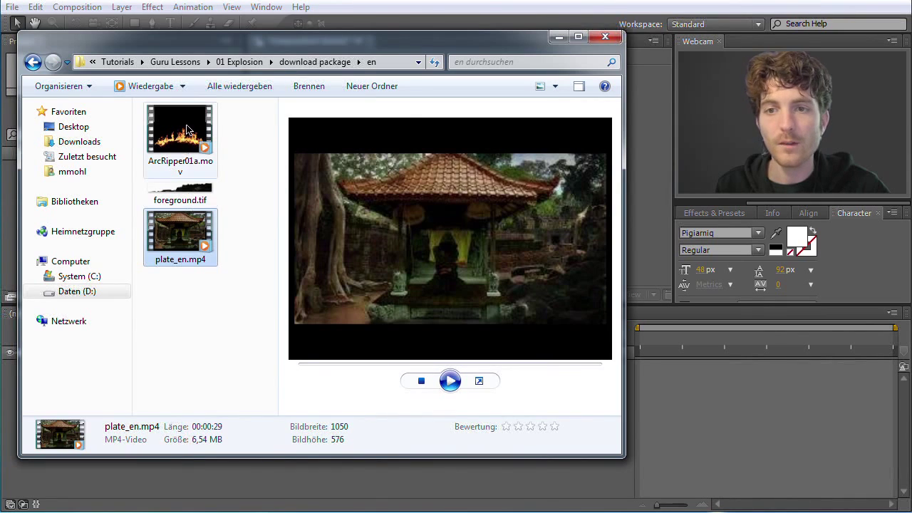
pyautogui.click(186, 148)
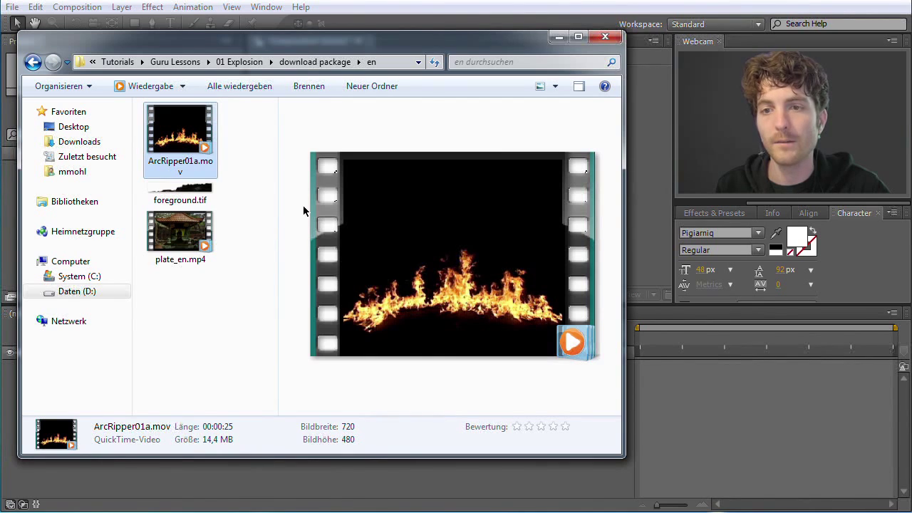
pyautogui.click(197, 232)
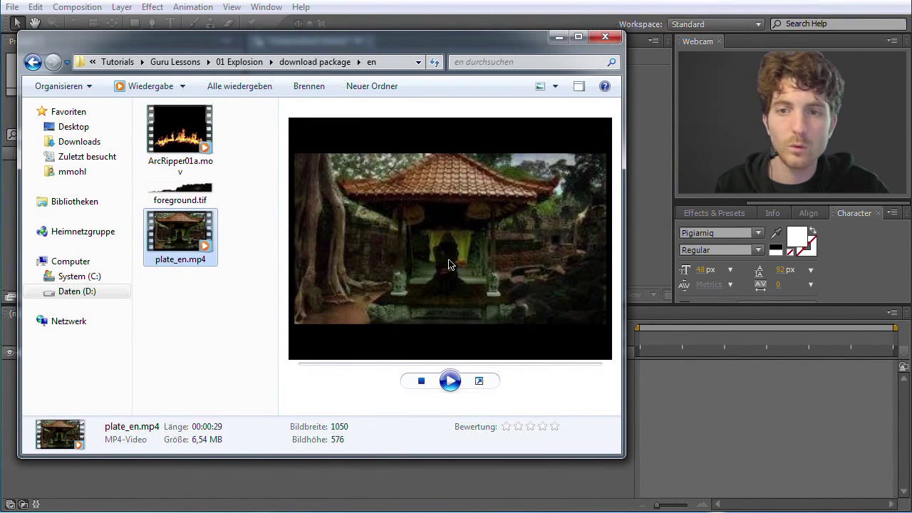
pyautogui.click(189, 196)
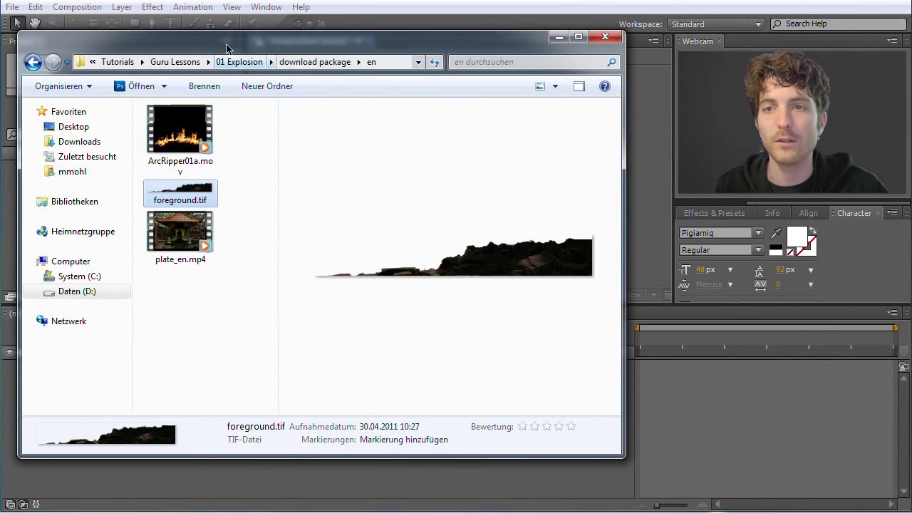
# Step: Shrink the browser and drag all three files into the Project panel
pyautogui.moveTo(230, 47); pyautogui.dragTo(262, 51)
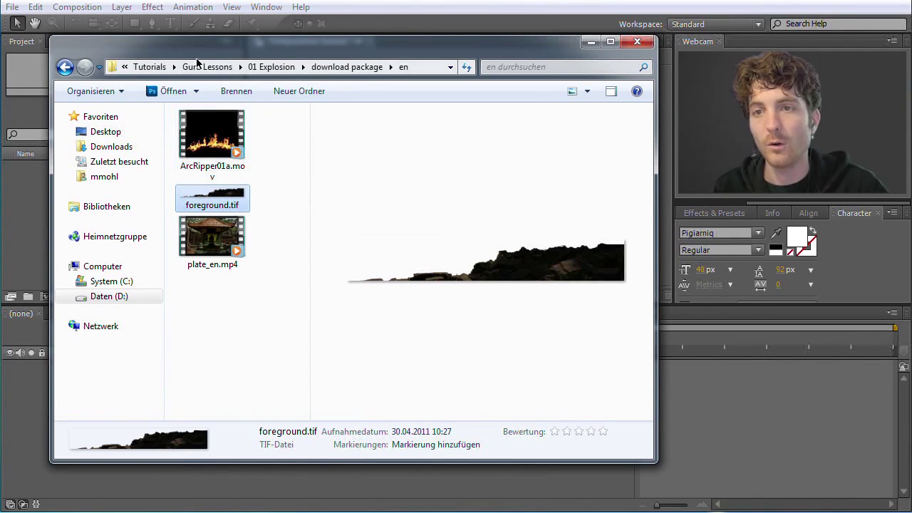
pyautogui.moveTo(656, 464); pyautogui.dragTo(539, 356)
pyautogui.moveTo(258, 47); pyautogui.dragTo(373, 157)
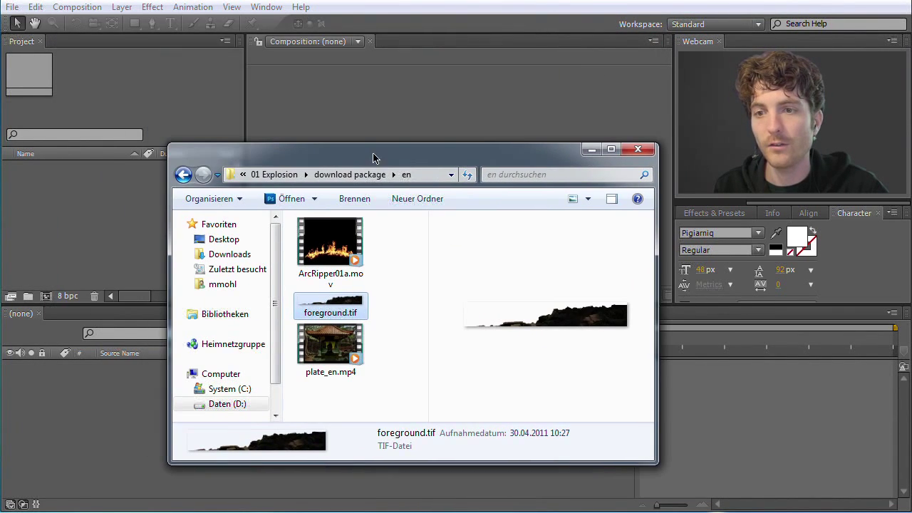
pyautogui.click(342, 244)
pyautogui.keyDown('shift'); pyautogui.click(339, 349); pyautogui.keyUp('shift')
pyautogui.moveTo(339, 349); pyautogui.dragTo(91, 223)
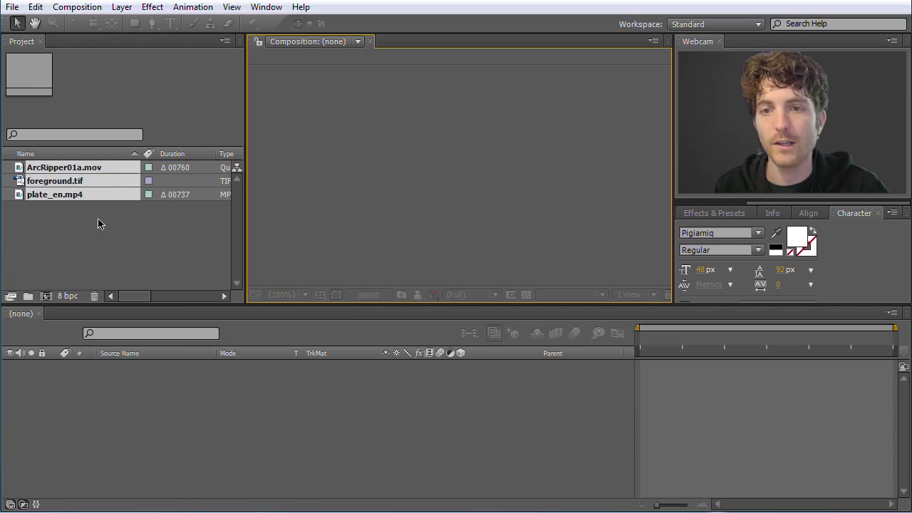
# Step: Check each footage item's details and rename plate_en.mp4 to 'Guru Clip'
pyautogui.click(49, 196)
pyautogui.click(49, 180)
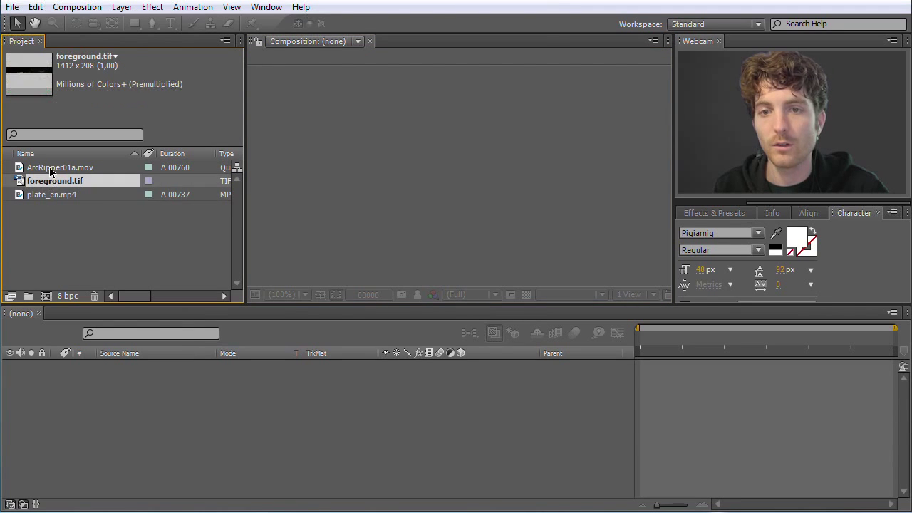
pyautogui.click(50, 168)
pyautogui.click(56, 195)
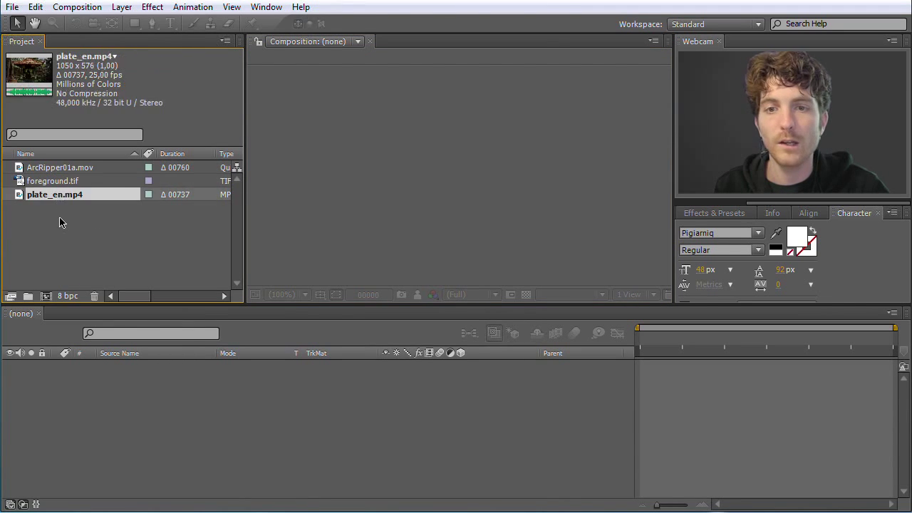
pyautogui.click(60, 222)
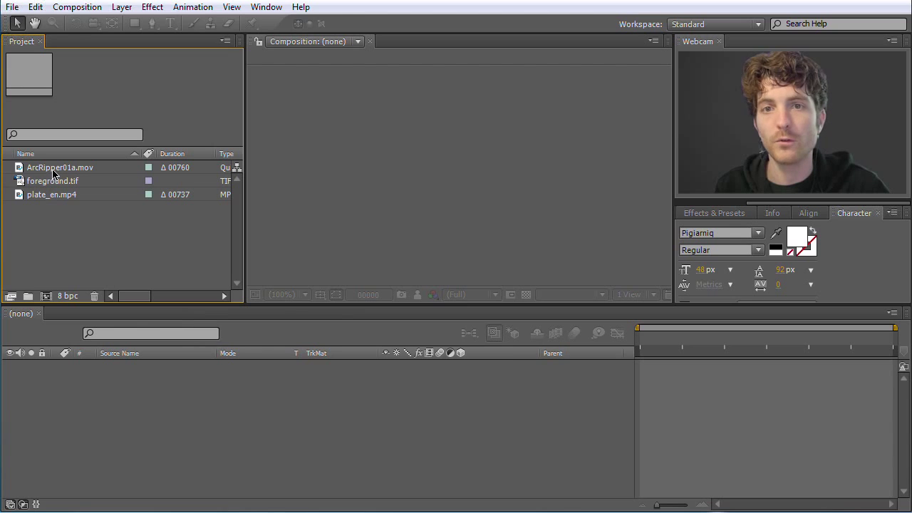
pyautogui.click(53, 197)
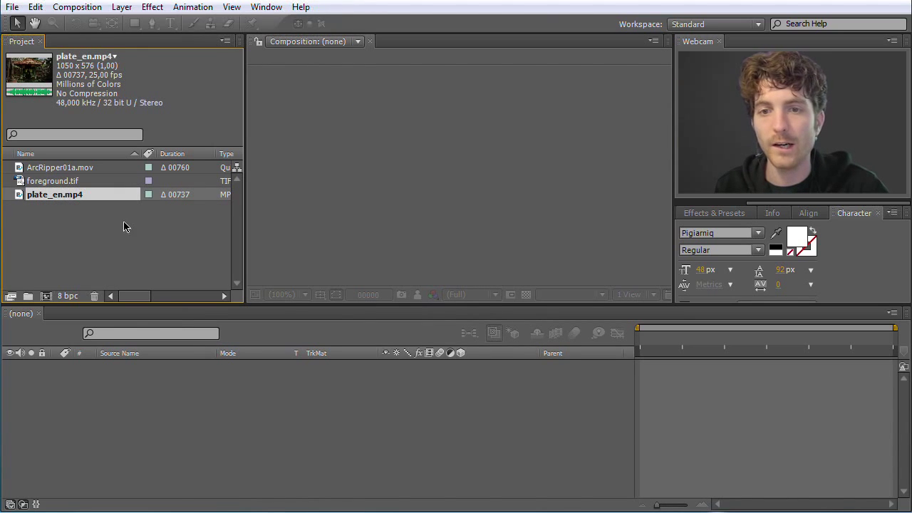
pyautogui.click(75, 226)
pyautogui.click(57, 200)
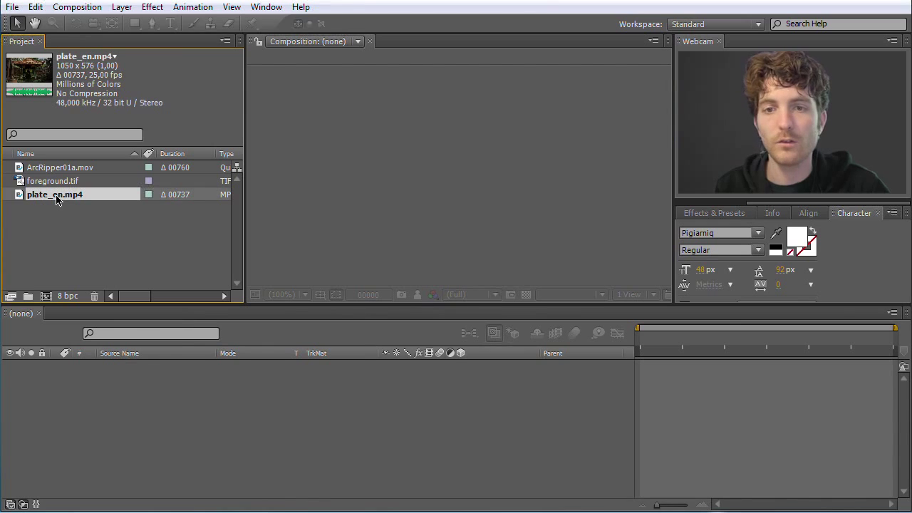
pyautogui.press('Return')
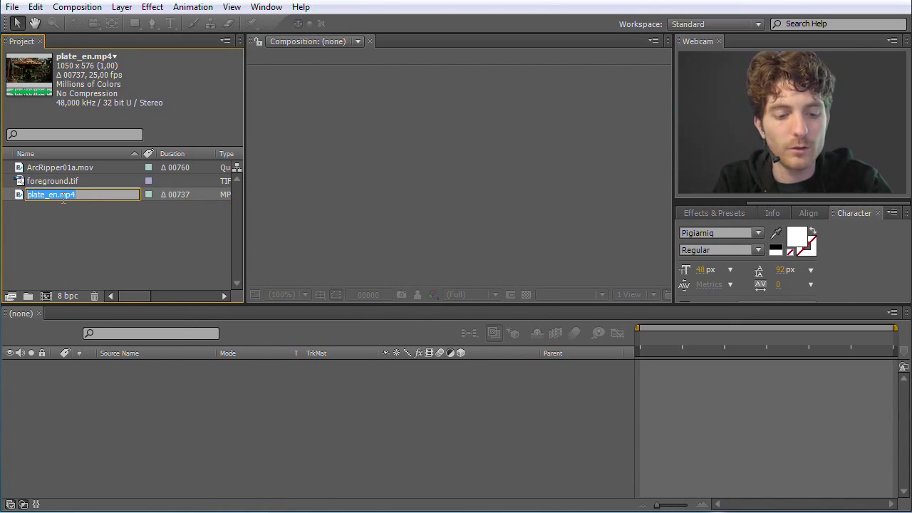
pyautogui.write('Guru Clip')
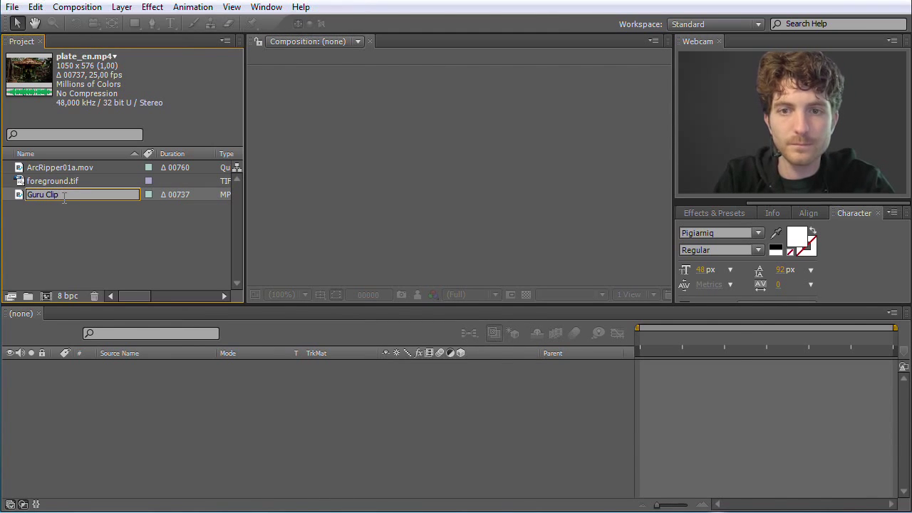
pyautogui.press('Return')
# Step: Rename ArcRipper01a.mov to 'Fire' and foreground.tif to 'stones'
pyautogui.click(71, 169)
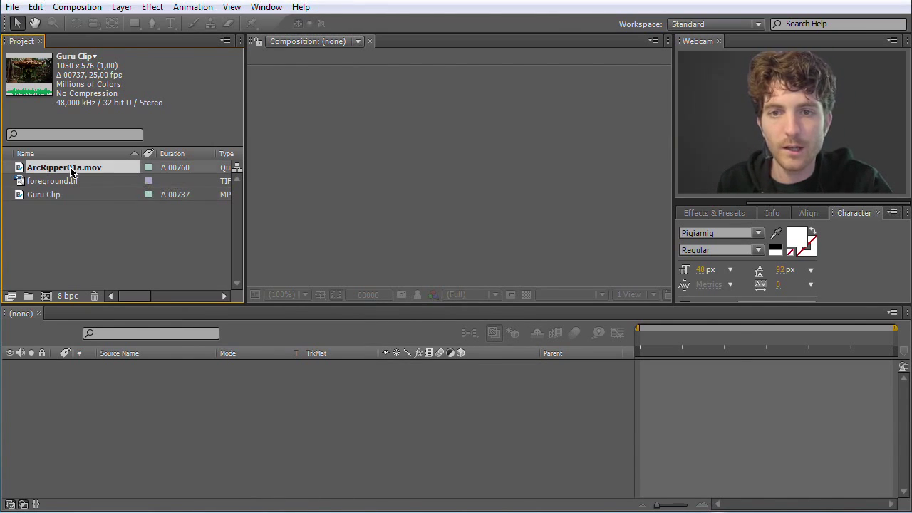
pyautogui.press('Return')
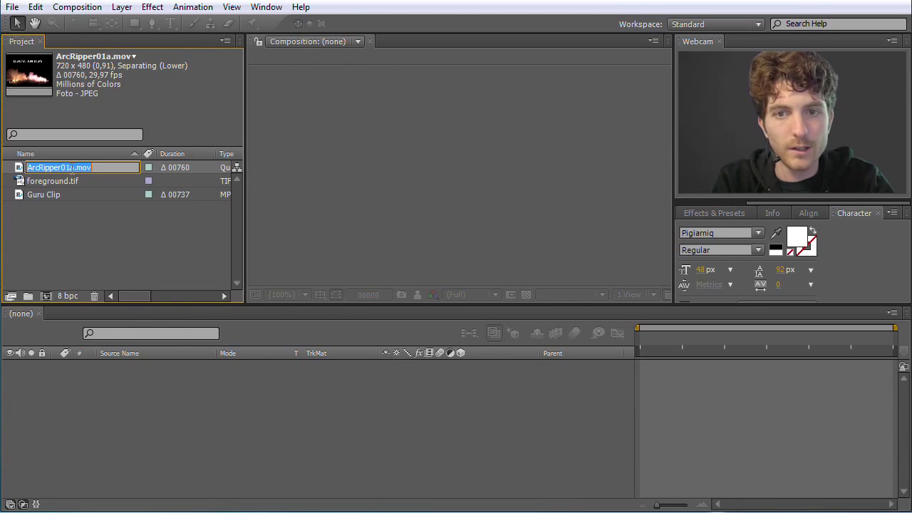
pyautogui.write('Fire')
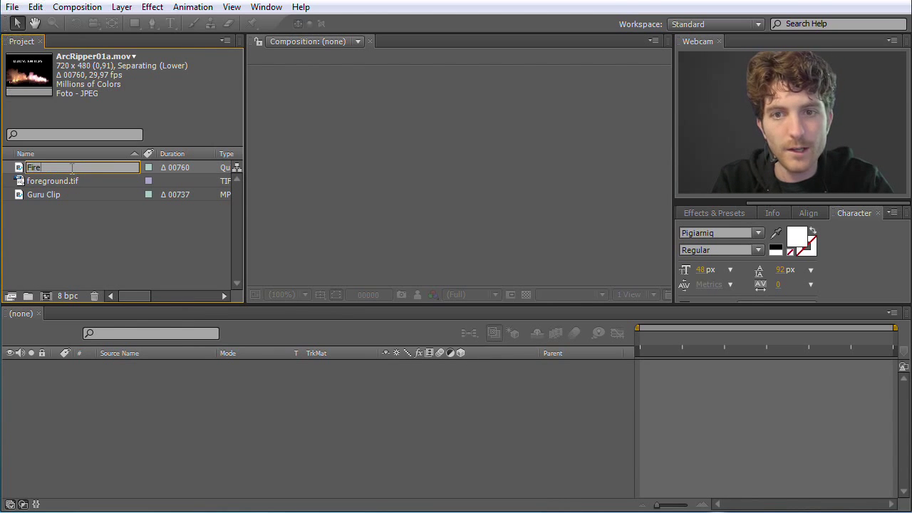
pyautogui.press('Return')
pyautogui.click(67, 185)
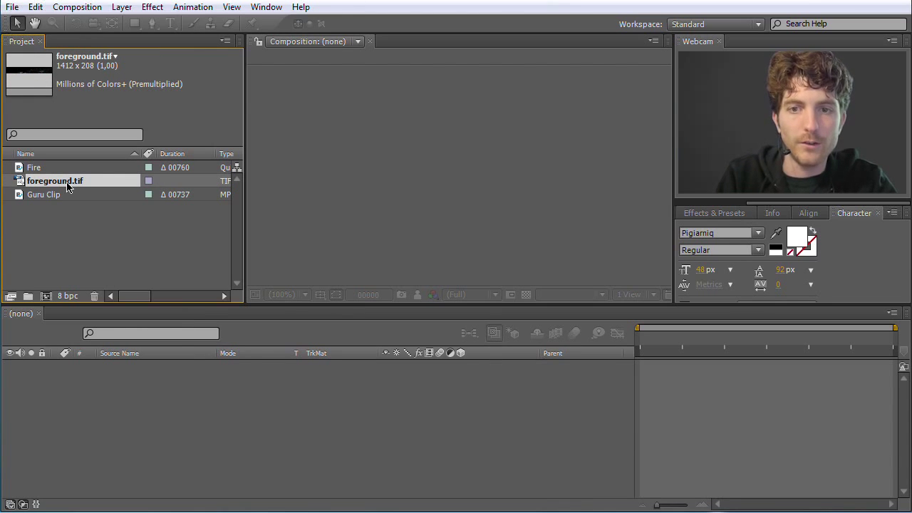
pyautogui.press('Return')
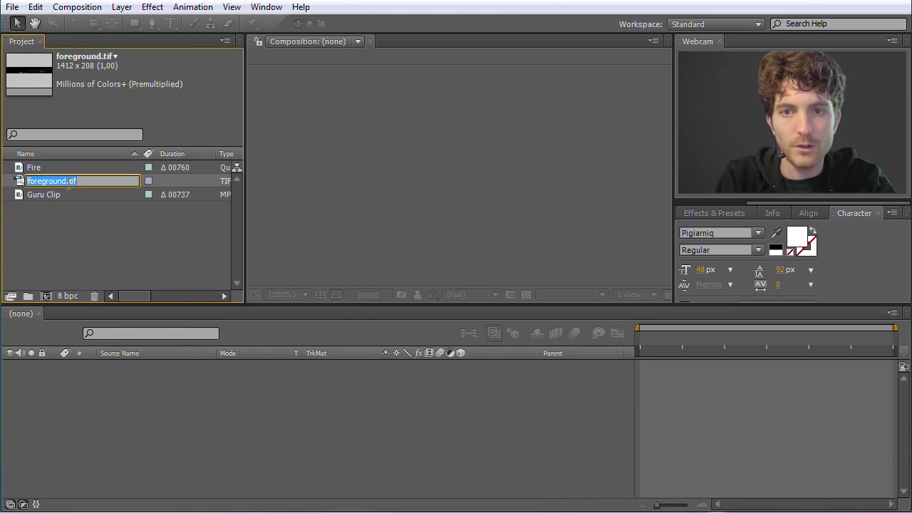
pyautogui.write('s')
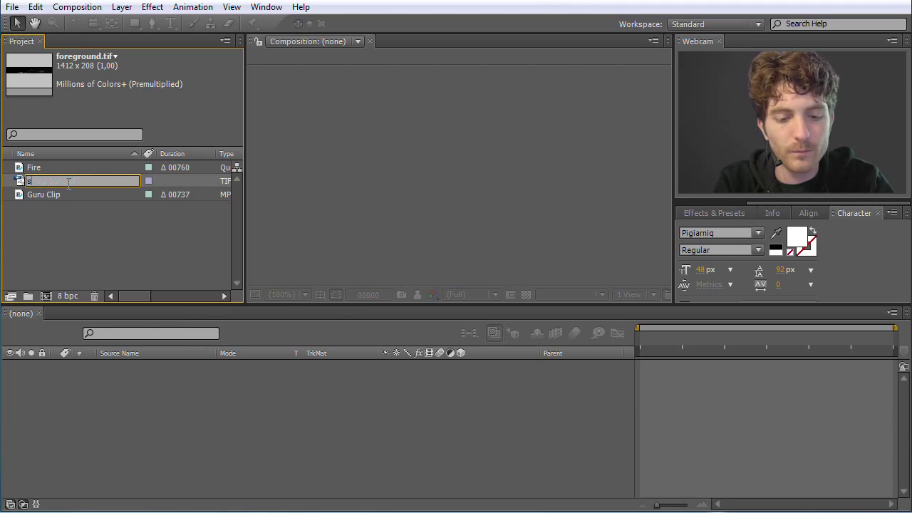
pyautogui.press('Return')
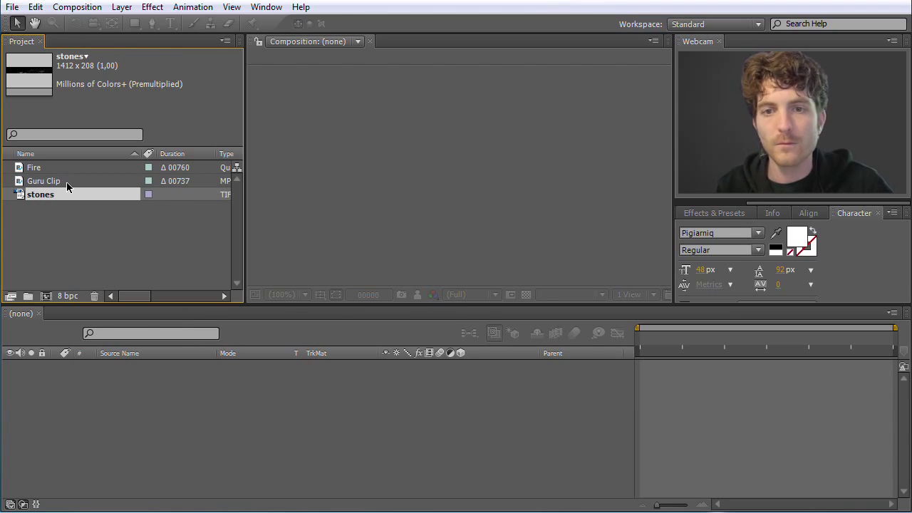
pyautogui.click(101, 237)
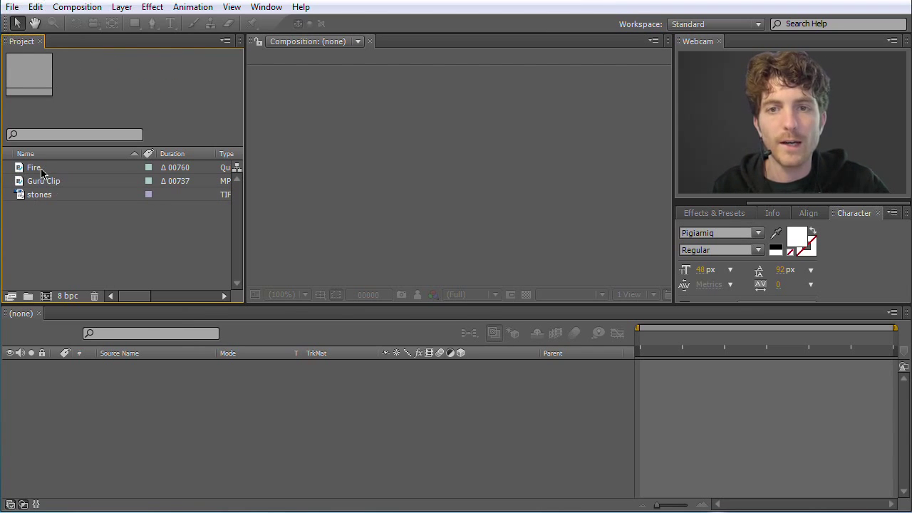
# Step: Start a new composition from the Project panel's context menu, then cancel it
pyautogui.rightClick(62, 226)
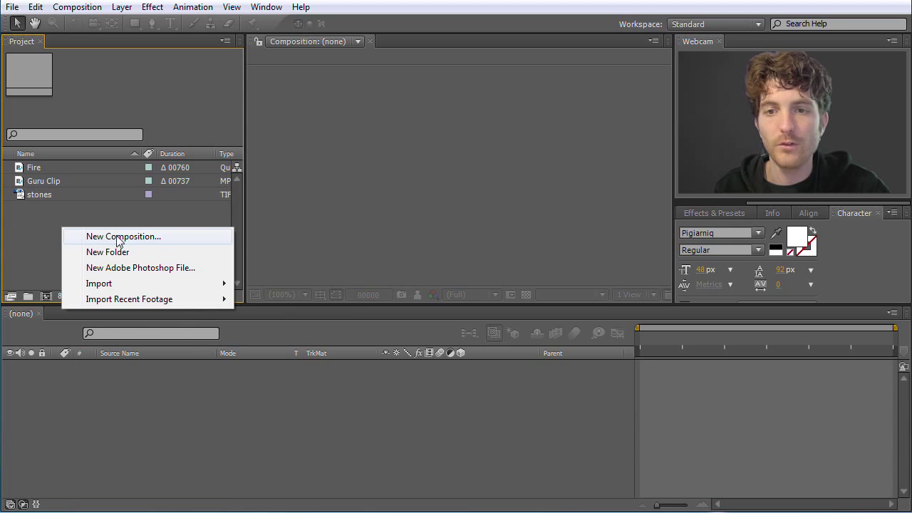
pyautogui.click(117, 238)
pyautogui.rightClick(70, 226)
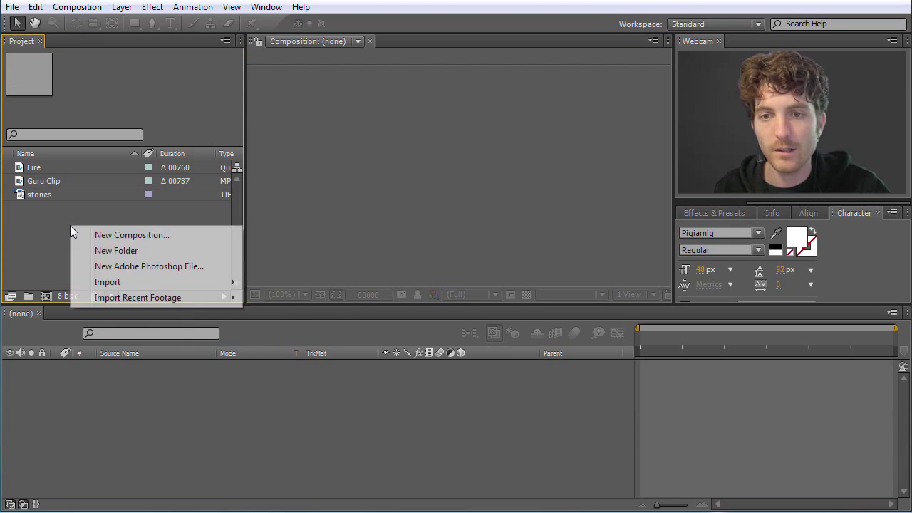
pyautogui.moveTo(163, 289)
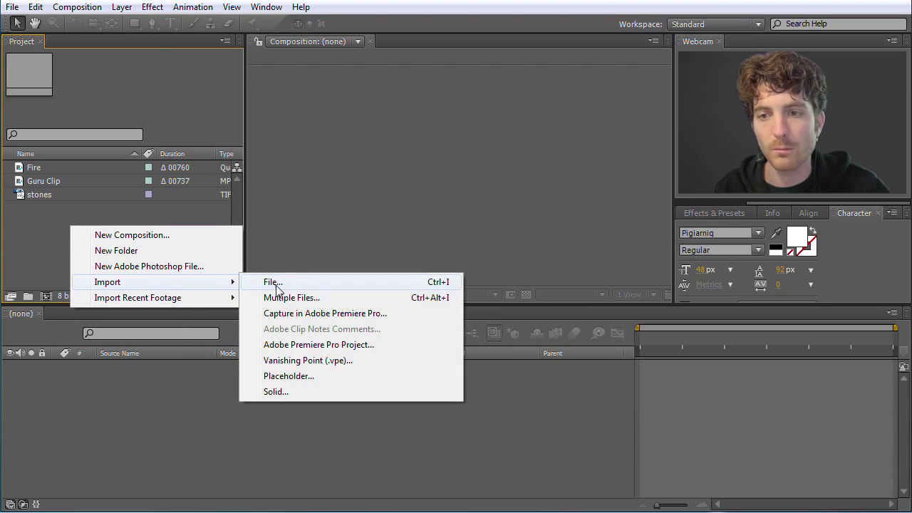
pyautogui.click(131, 237)
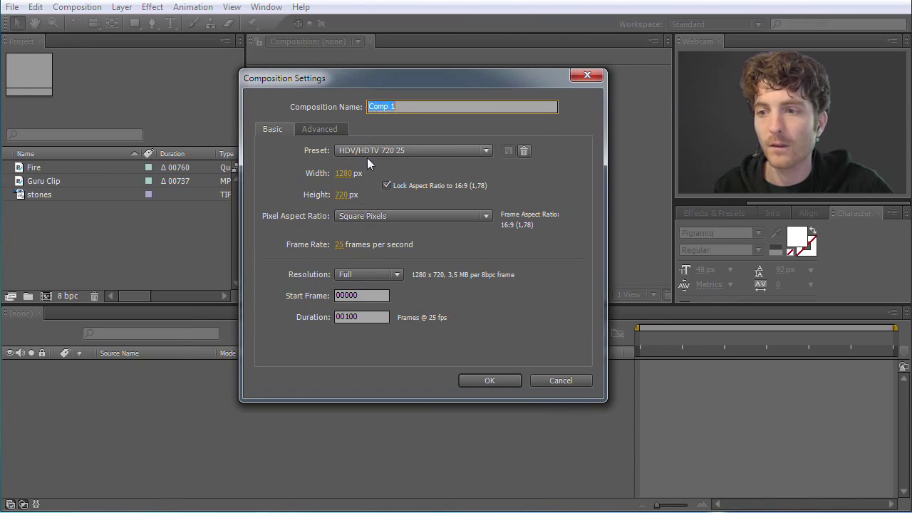
pyautogui.click(560, 381)
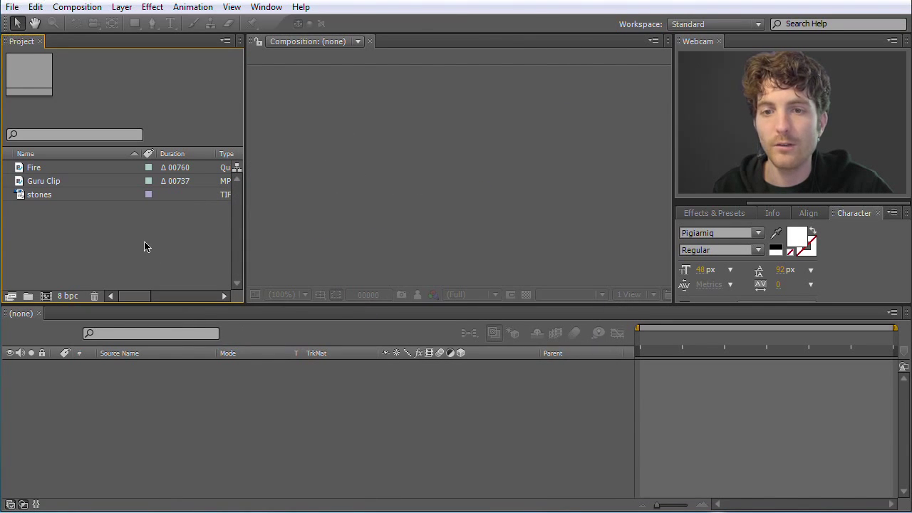
# Step: Bring up Composition Settings for Comp 1 with the Project panel's new composition button
pyautogui.rightClick(51, 240)
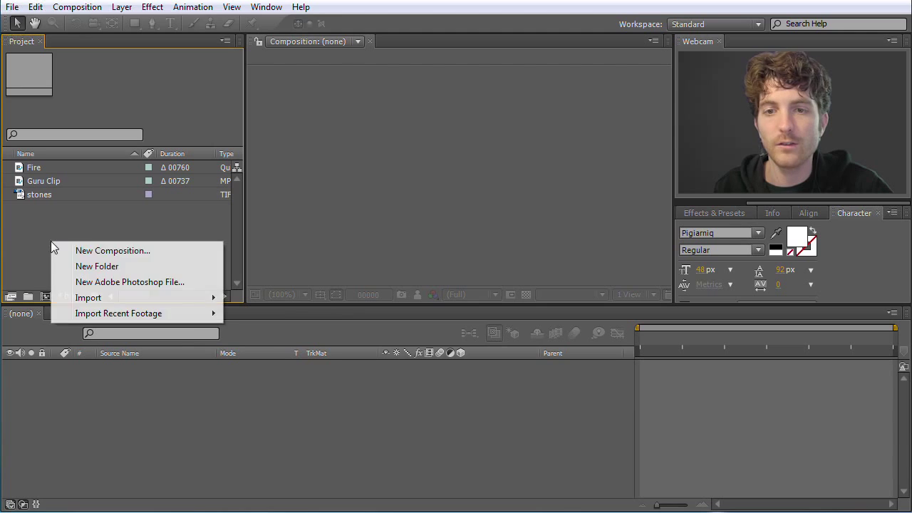
pyautogui.click(112, 232)
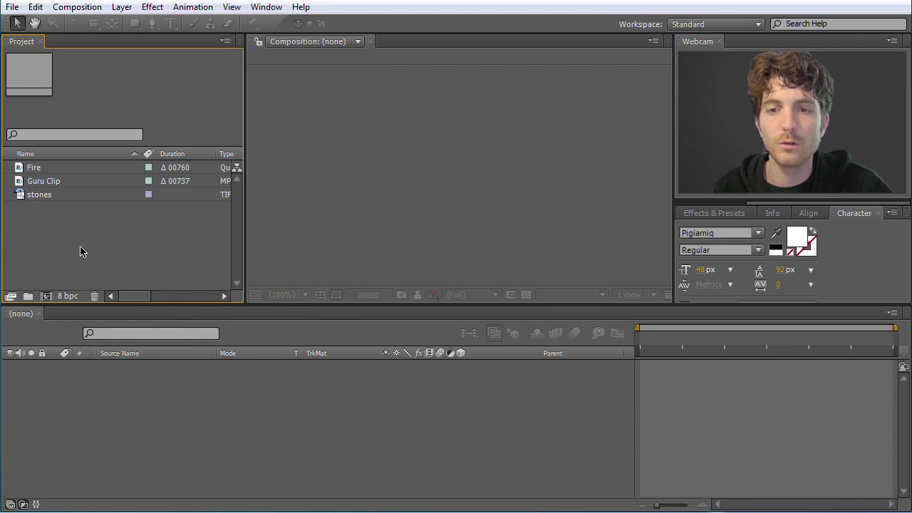
pyautogui.click(47, 298)
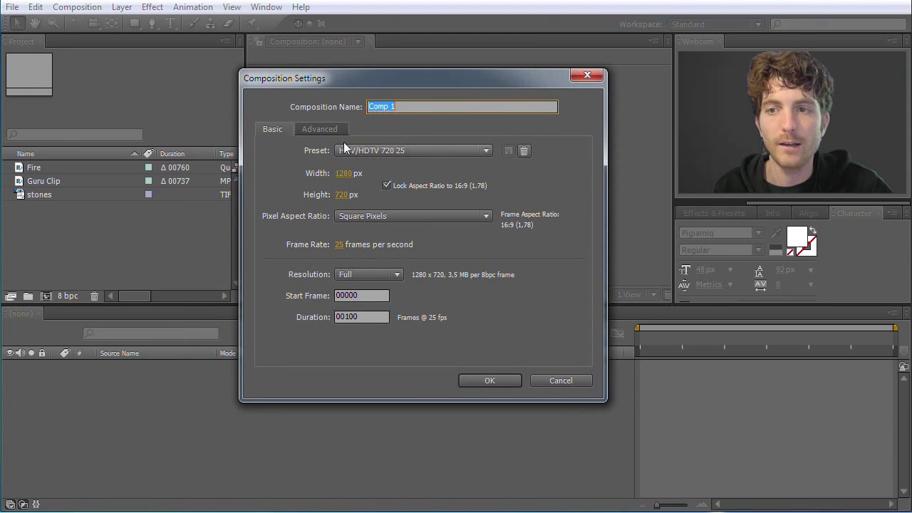
# Step: Name the composition 'my new Comp', apply the NTSC D1 Widescreen preset and create it
pyautogui.write('my new')
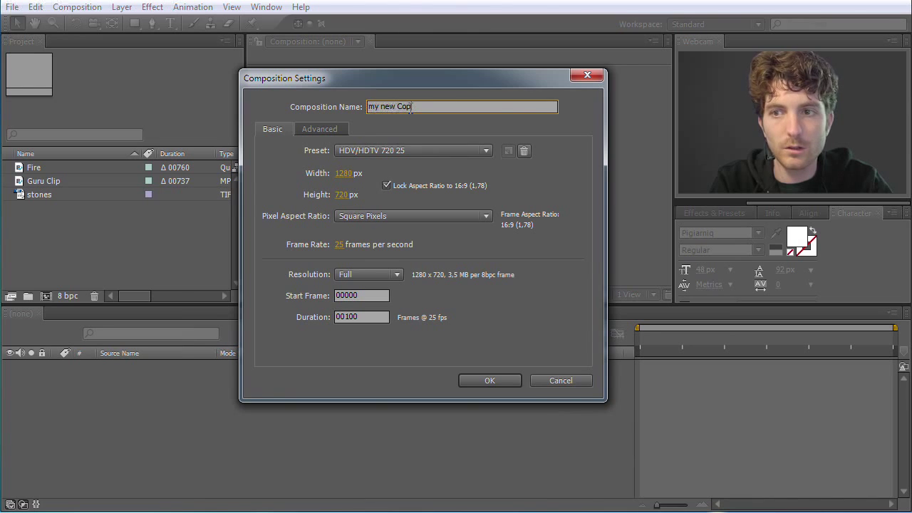
pyautogui.write(' Comp')
pyautogui.click(456, 151)
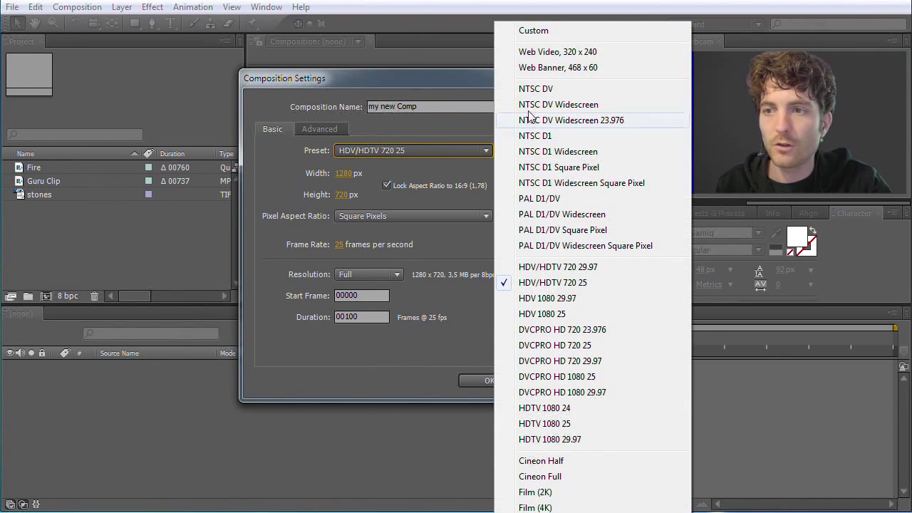
pyautogui.click(560, 151)
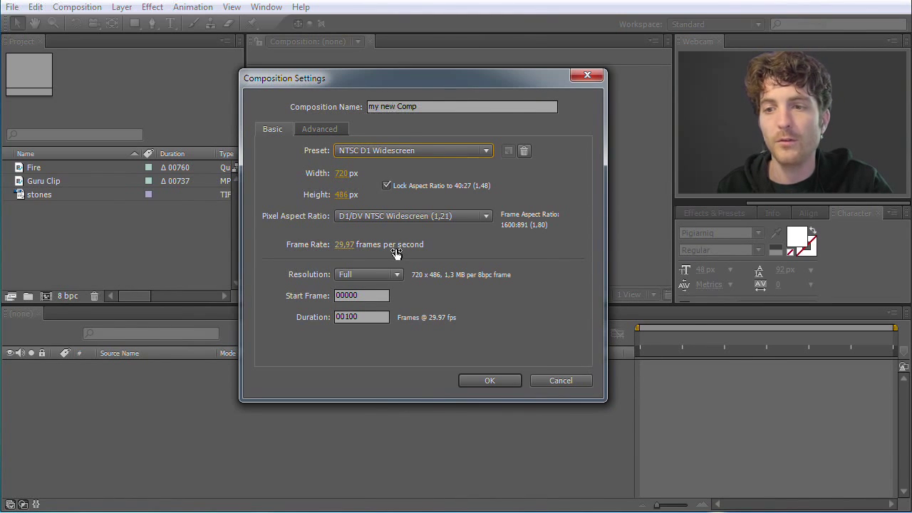
pyautogui.click(490, 380)
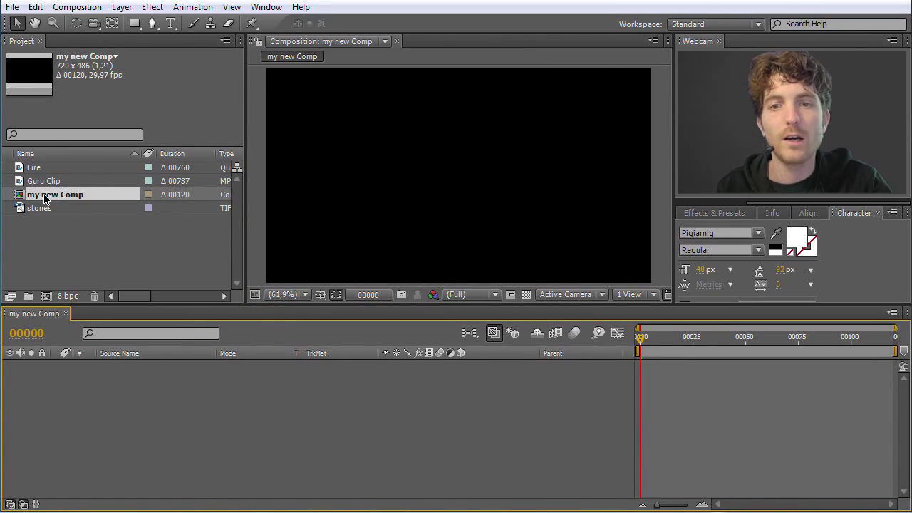
# Step: Move my new Comp's current time to 00030 and select the Guru Clip footage
pyautogui.click(50, 226)
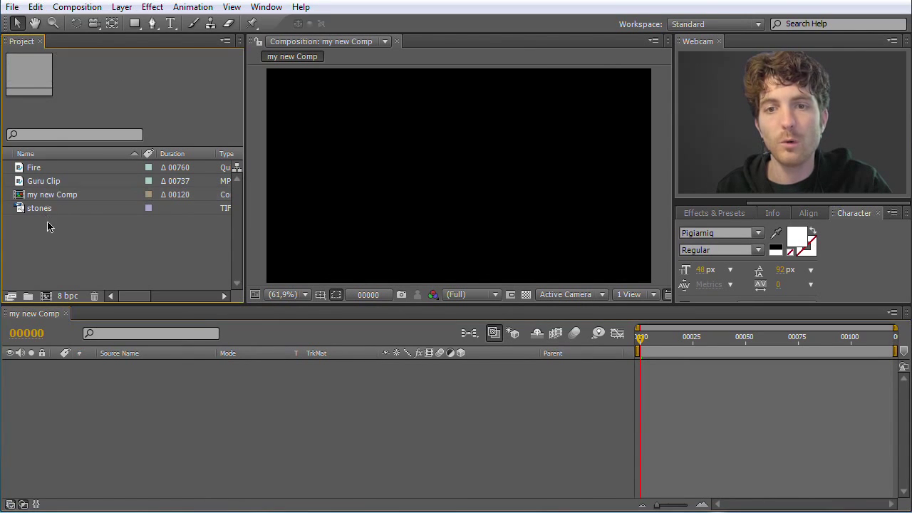
pyautogui.click(49, 196)
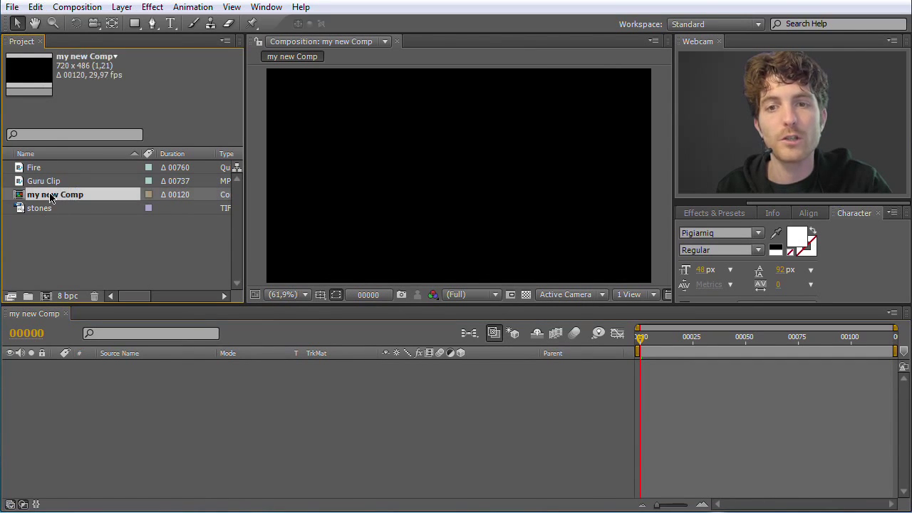
pyautogui.click(63, 245)
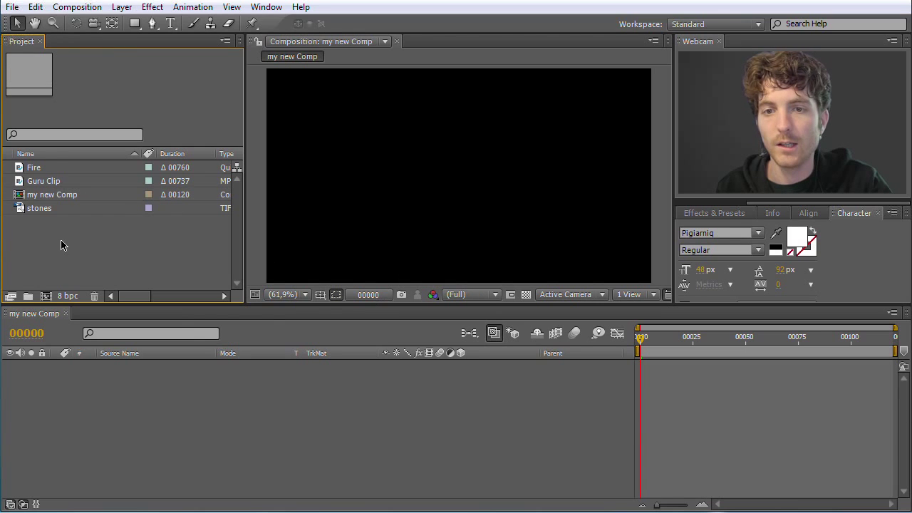
pyautogui.click(24, 197)
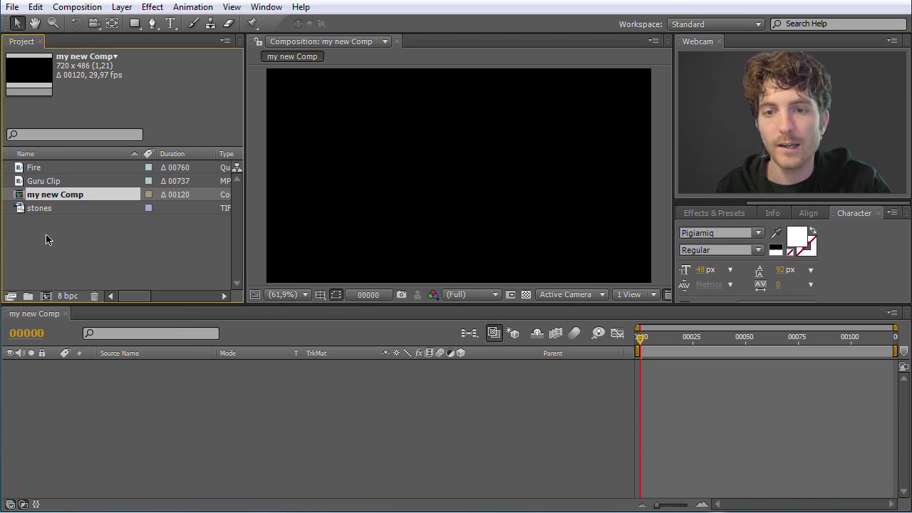
pyautogui.click(36, 313)
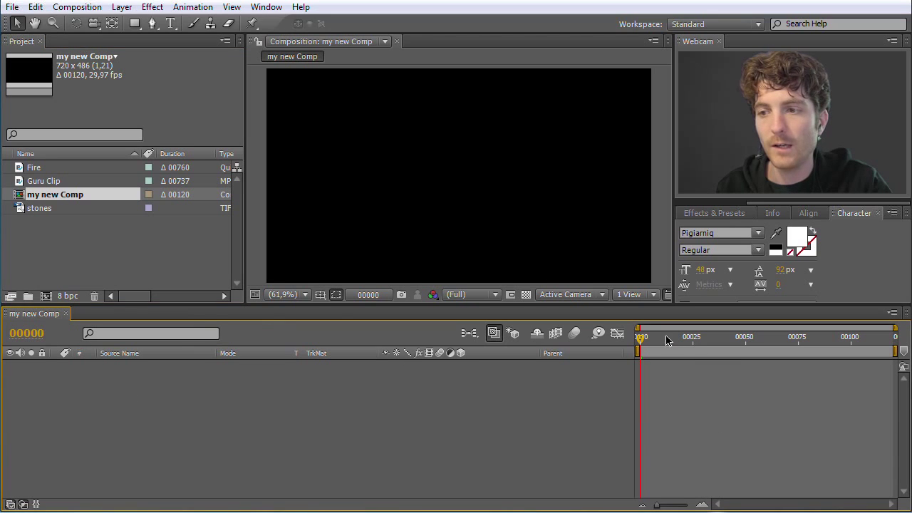
pyautogui.moveTo(641, 345); pyautogui.dragTo(704, 342)
pyautogui.click(95, 256)
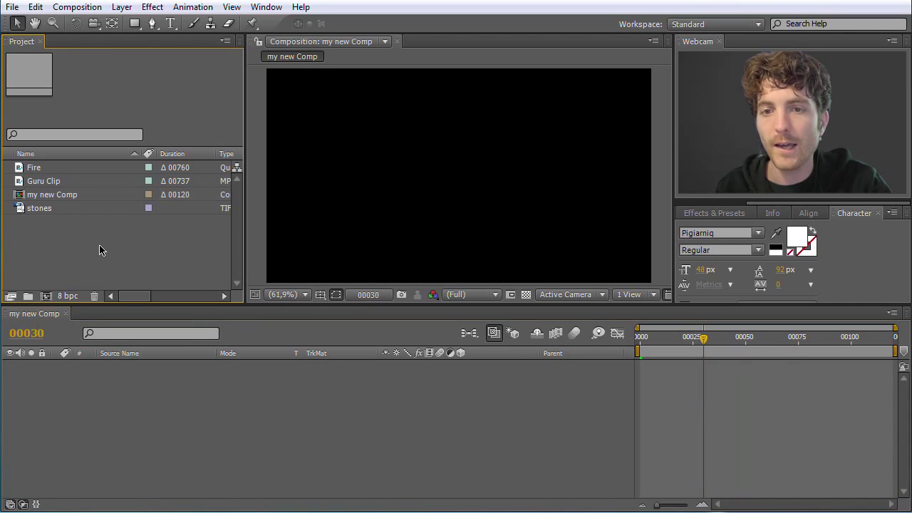
pyautogui.click(23, 182)
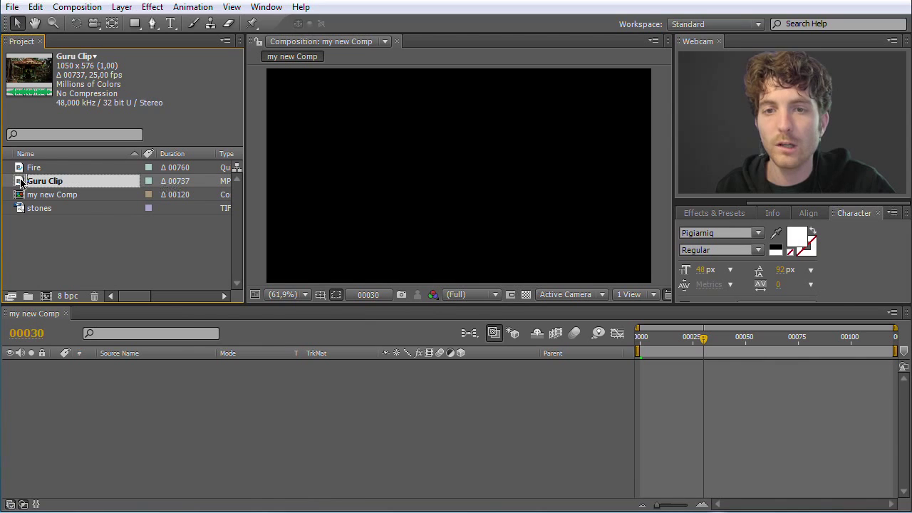
# Step: Drop Guru Clip into my new Comp as layer 1 and scrub to frame 00060
pyautogui.moveTo(22, 183); pyautogui.dragTo(173, 419)
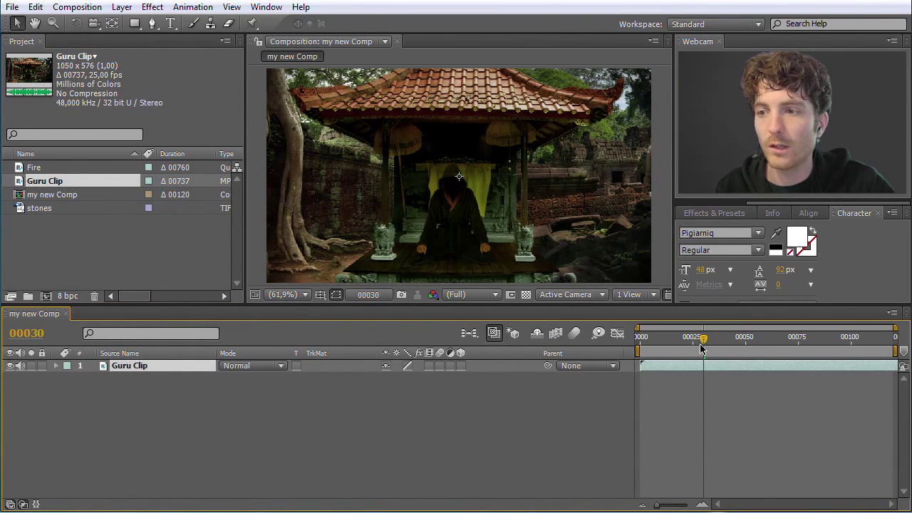
pyautogui.moveTo(705, 341); pyautogui.dragTo(767, 349)
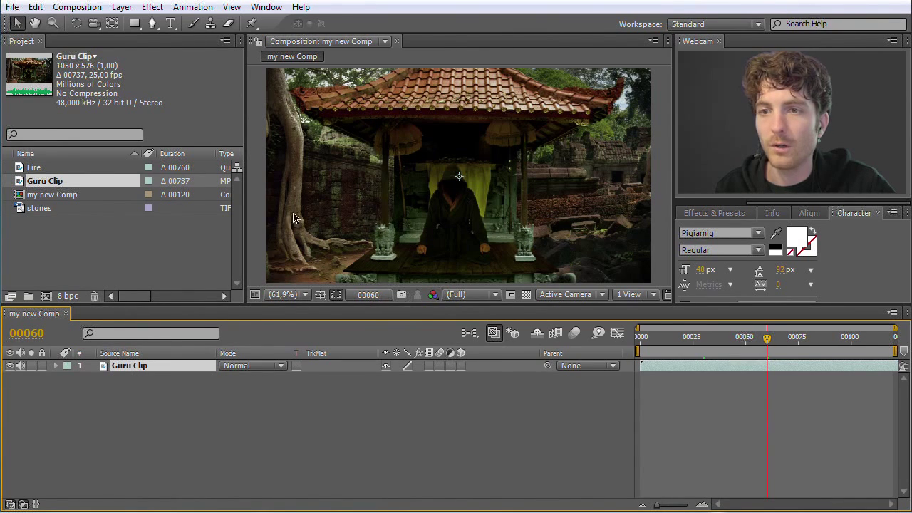
pyautogui.click(40, 183)
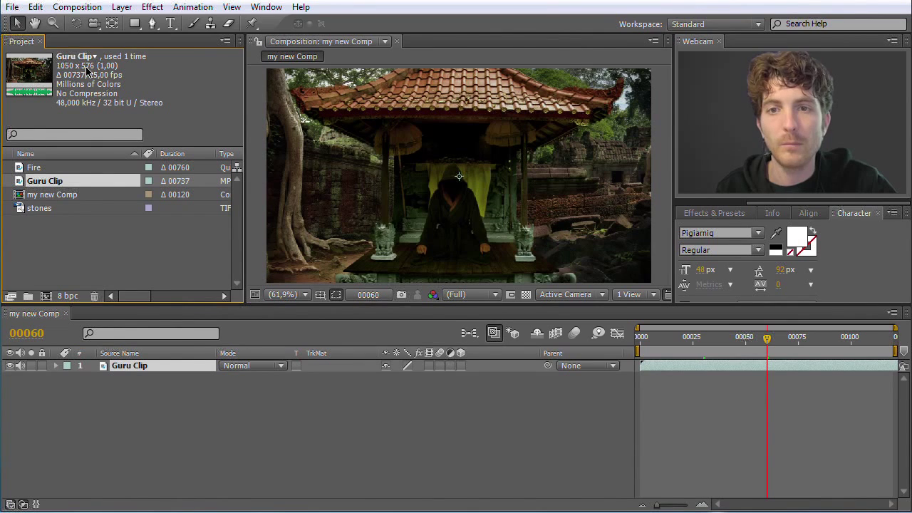
pyautogui.click(43, 197)
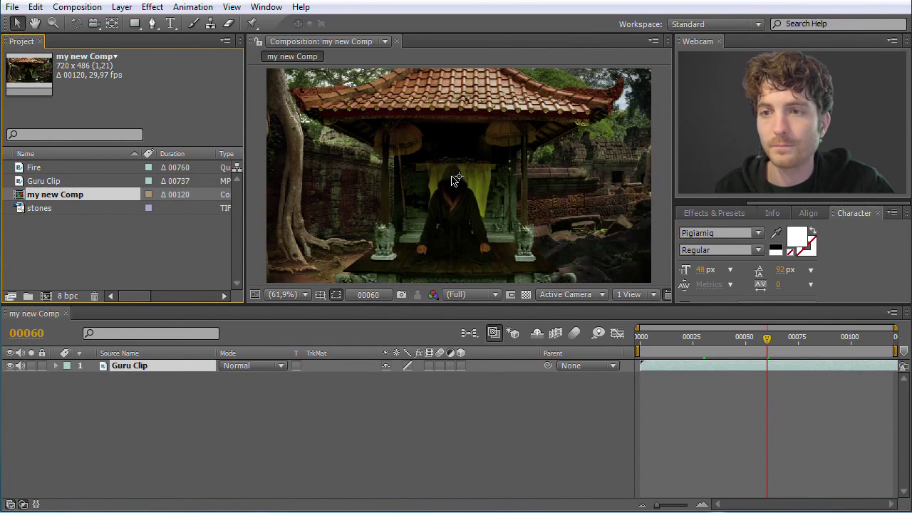
# Step: Zoom the Composition viewer in and out on the temple footage
pyautogui.scroll(-1, 450, 180)
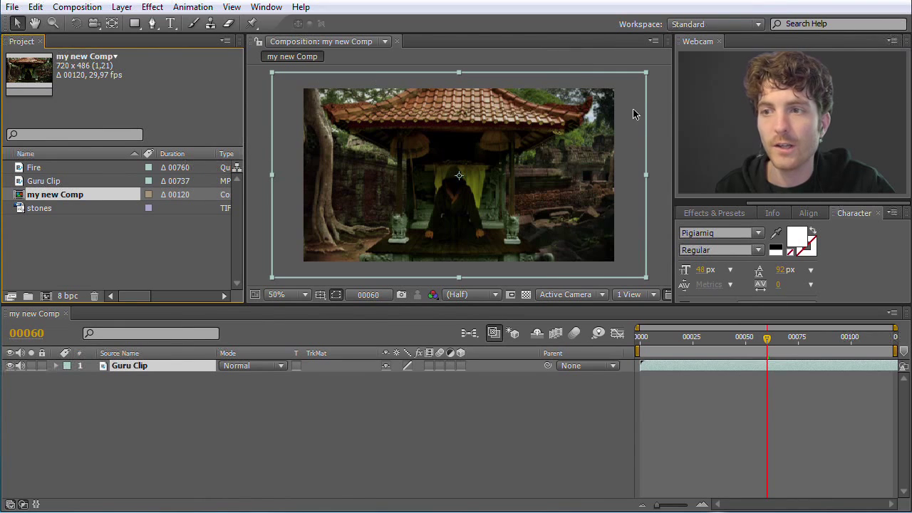
pyautogui.scroll(2, 465, 192)
pyautogui.scroll(-5, 466, 193)
pyautogui.scroll(8, 466, 192)
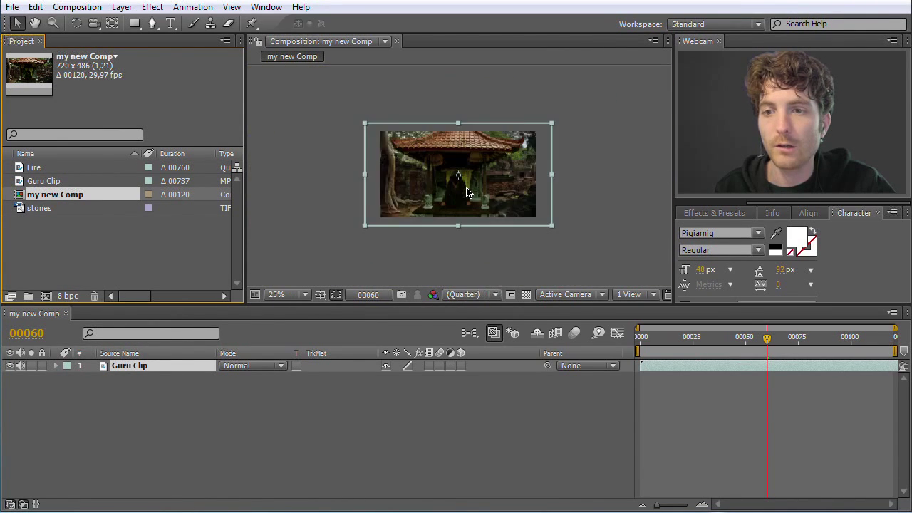
pyautogui.scroll(-3, 466, 192)
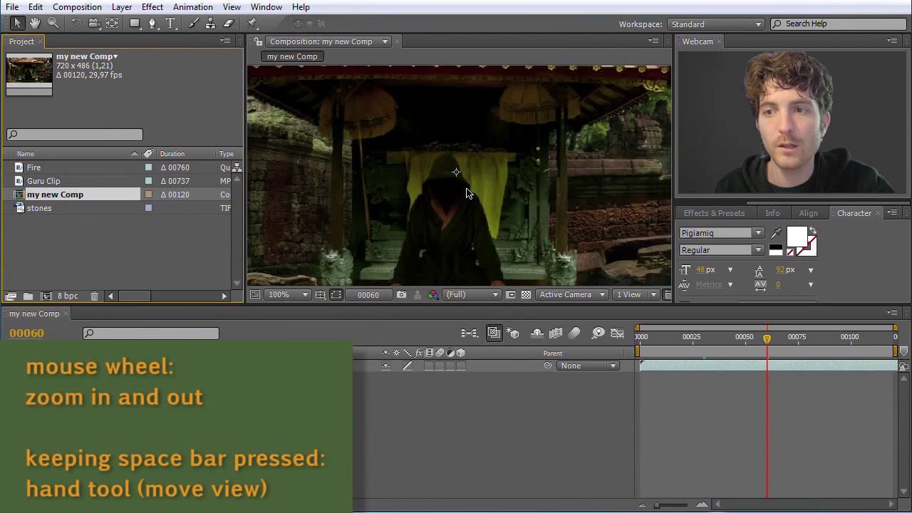
pyautogui.scroll(3, 466, 192)
pyautogui.scroll(-4, 467, 192)
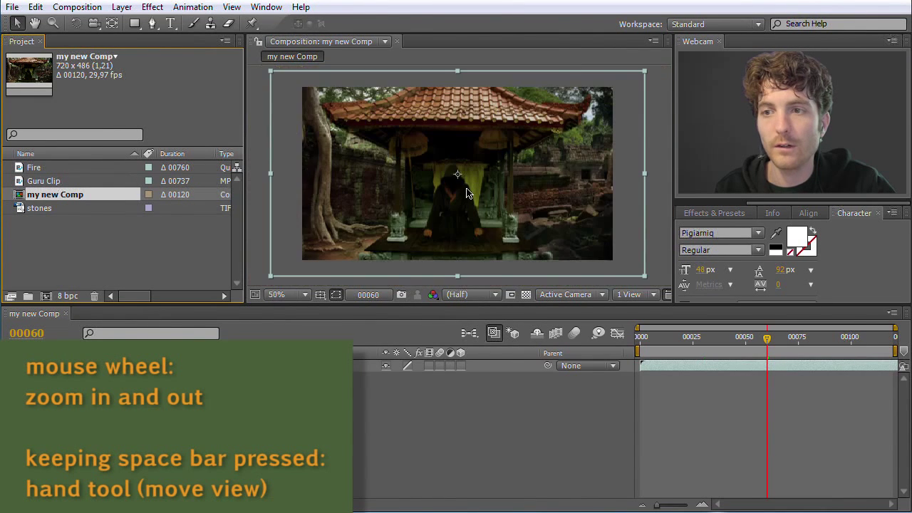
pyautogui.scroll(2, 466, 192)
pyautogui.scroll(-4, 467, 193)
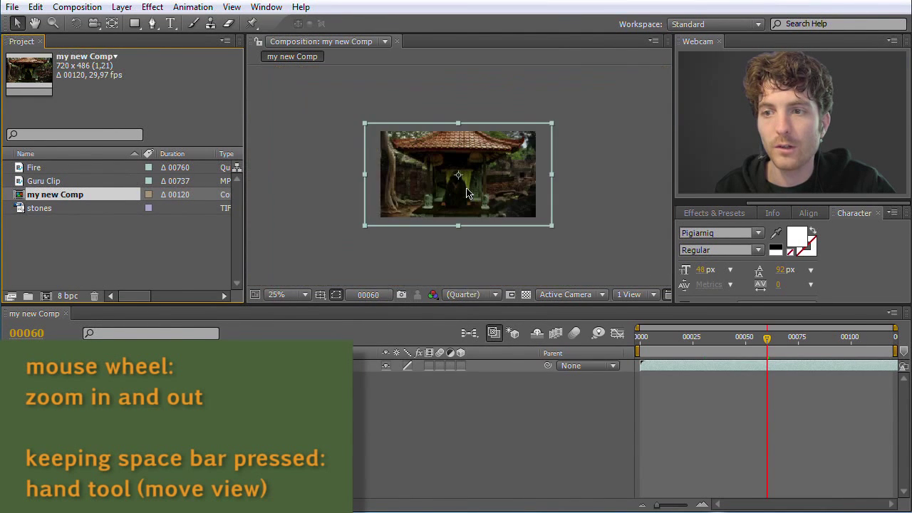
pyautogui.scroll(2, 466, 192)
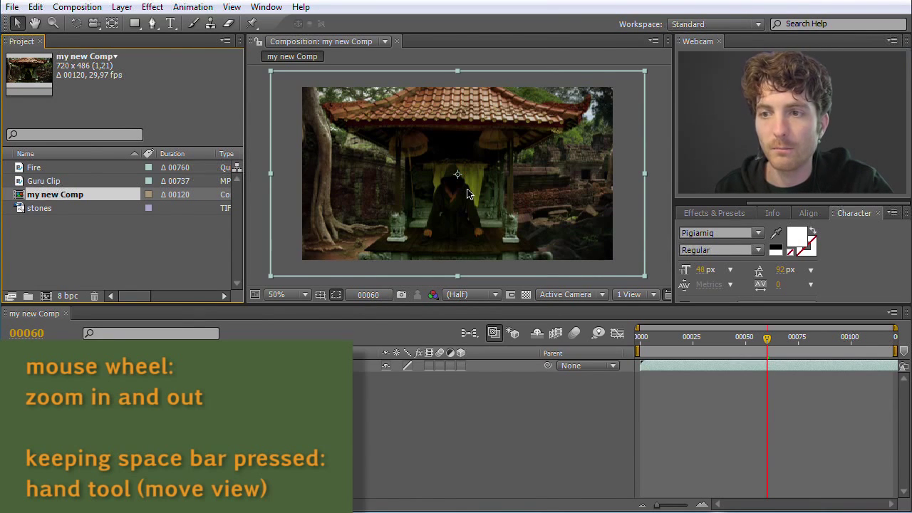
# Step: Pan the zoomed view with the Hand tool to frame the hooded figure at 100%
pyautogui.press('space')
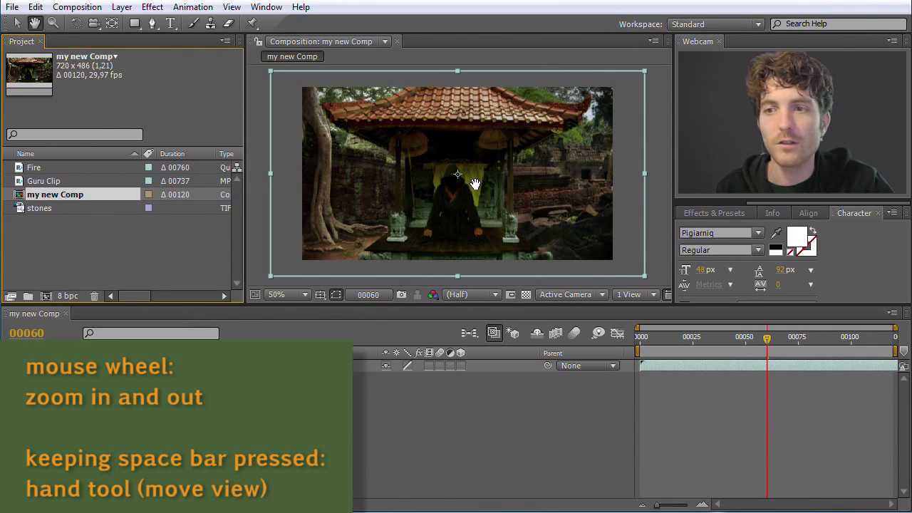
pyautogui.moveTo(475, 183)
pyautogui.mouseDown()
pyautogui.moveTo(421, 186)
pyautogui.moveTo(523, 188)
pyautogui.moveTo(460, 185)
pyautogui.mouseUp()
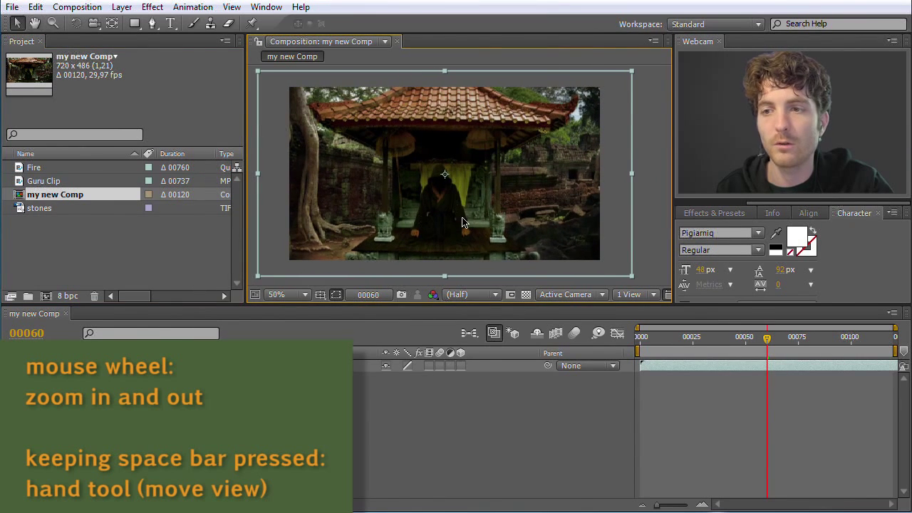
pyautogui.scroll(2, 463, 219)
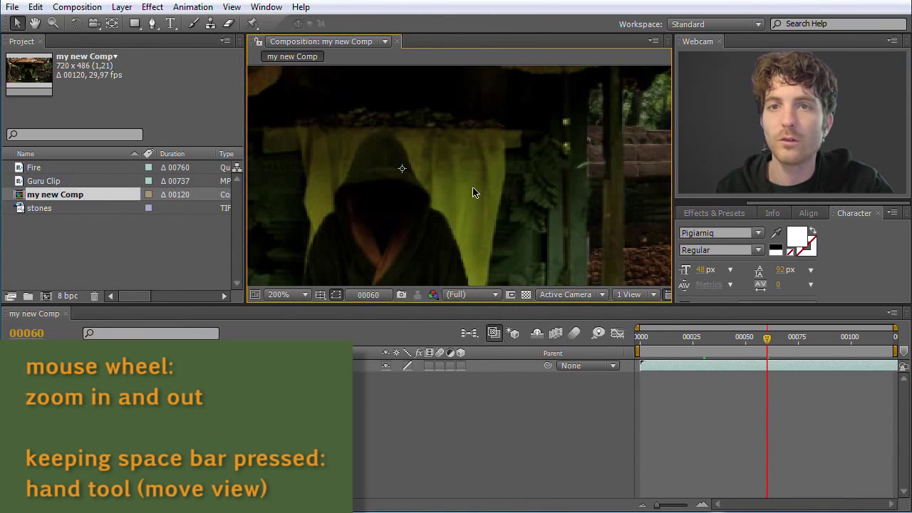
pyautogui.scroll(-2, 446, 194)
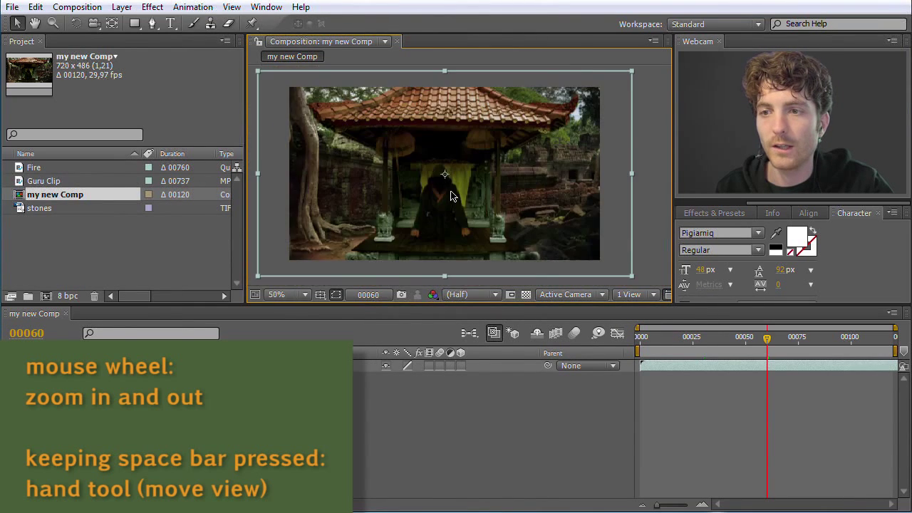
pyautogui.scroll(1, 450, 196)
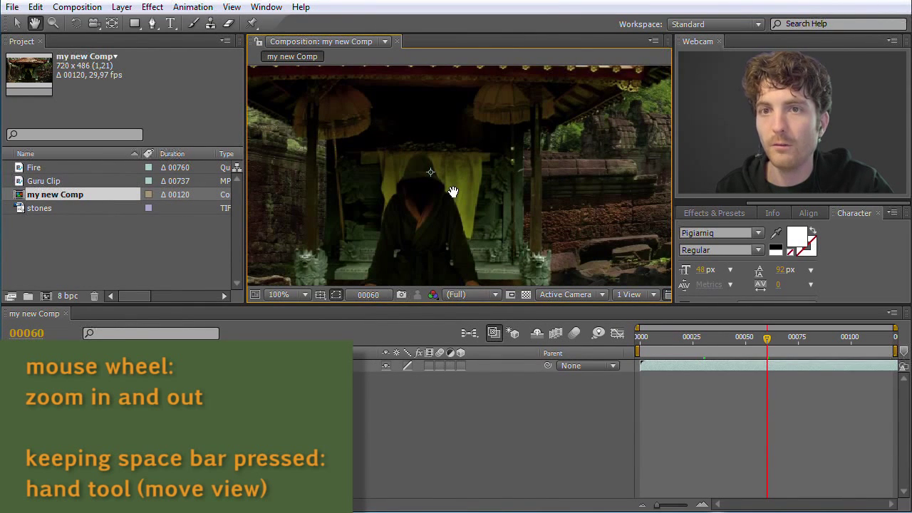
pyautogui.moveTo(452, 189); pyautogui.dragTo(486, 177)
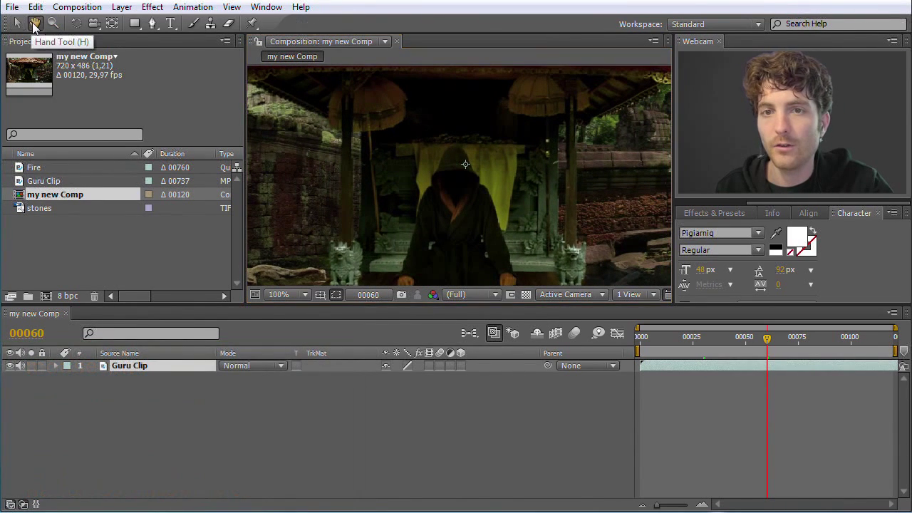
# Step: Pan the footage with the Hand tool and zoom in on the hooded figure
pyautogui.click(18, 24)
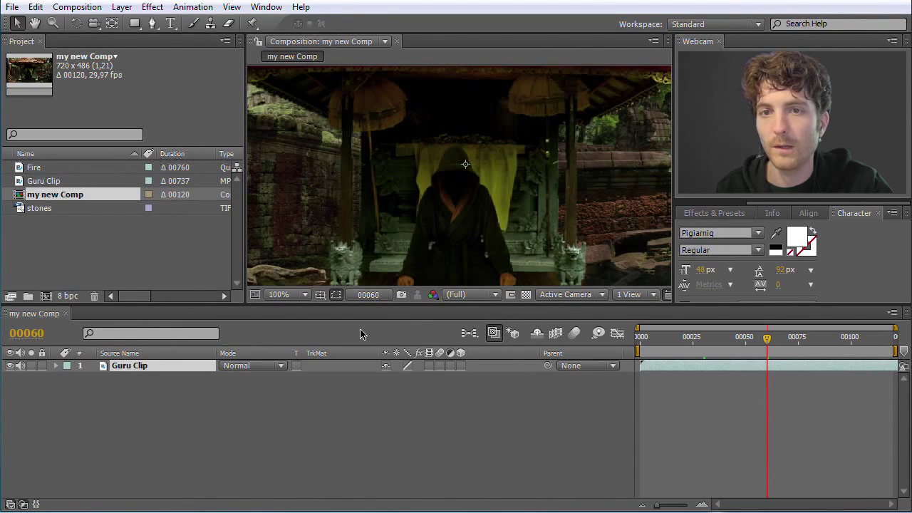
pyautogui.click(33, 25)
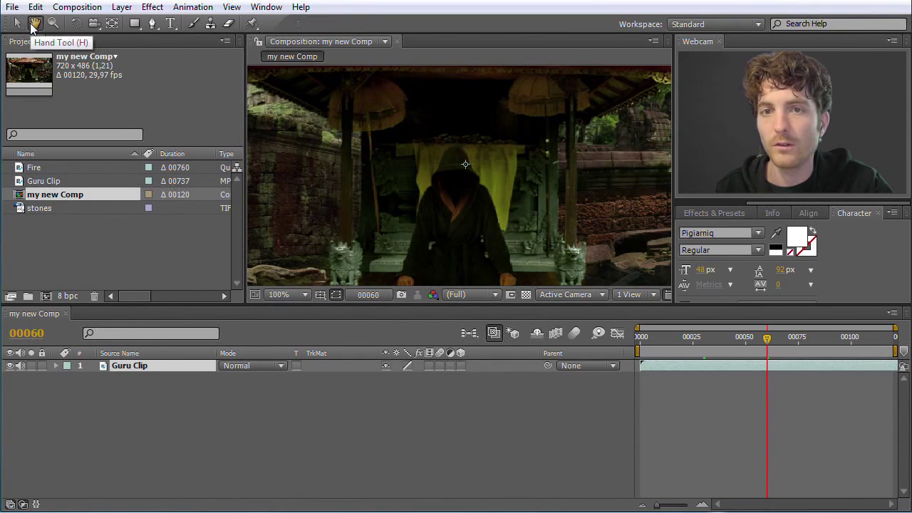
pyautogui.moveTo(393, 195); pyautogui.dragTo(602, 248)
pyautogui.click(52, 23)
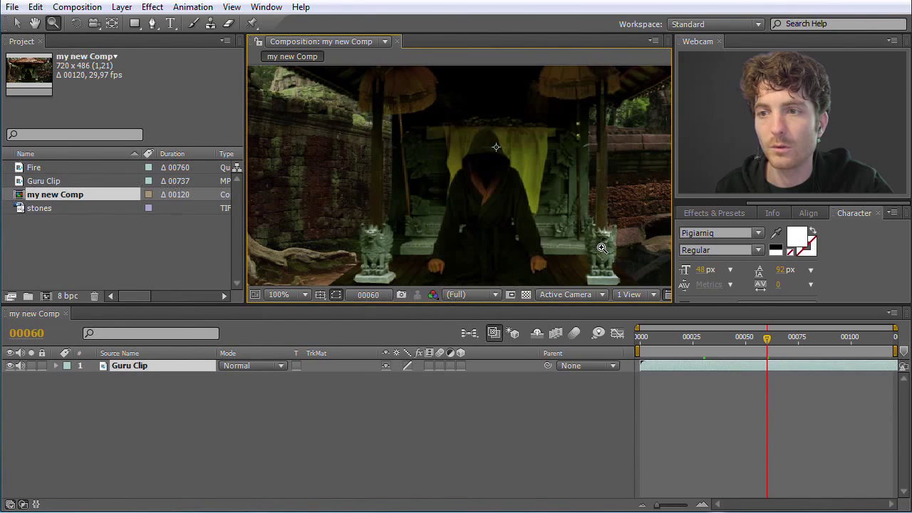
pyautogui.moveTo(415, 137); pyautogui.dragTo(517, 199)
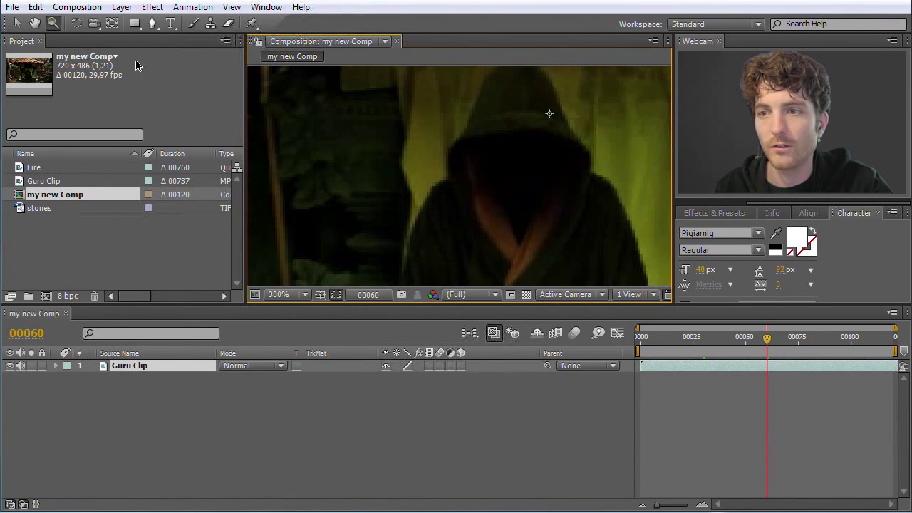
pyautogui.click(577, 207)
# Step: Reset magnification, pan to the temple roof, and zoom the viewer out to 50%
pyautogui.press('/')
pyautogui.scroll(-3, 562, 204)
pyautogui.scroll(1, 560, 204)
pyautogui.scroll(2, 559, 204)
pyautogui.press('h')
pyautogui.moveTo(525, 193); pyautogui.dragTo(407, 212)
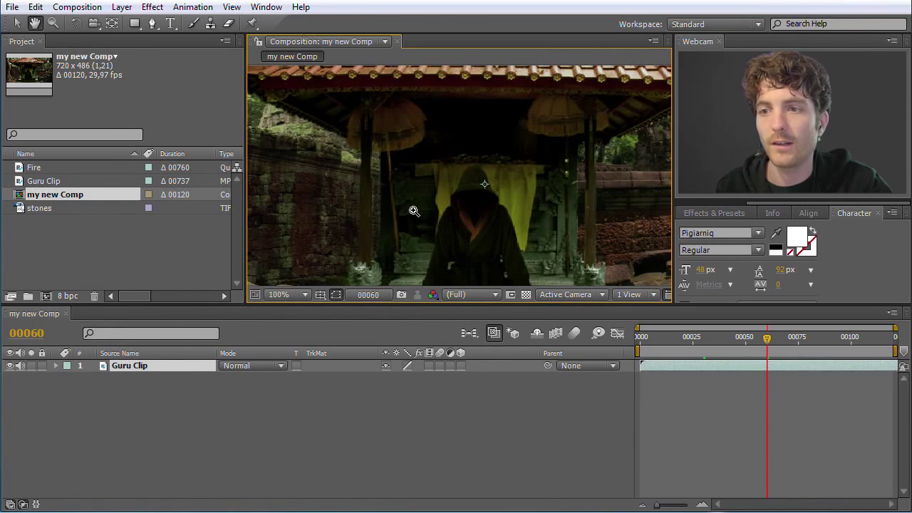
pyautogui.click(18, 23)
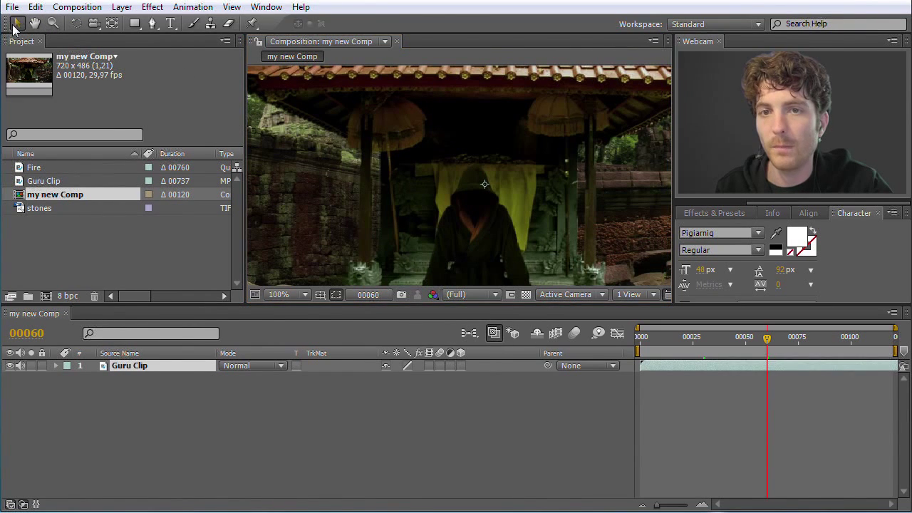
pyautogui.scroll(-2, 385, 235)
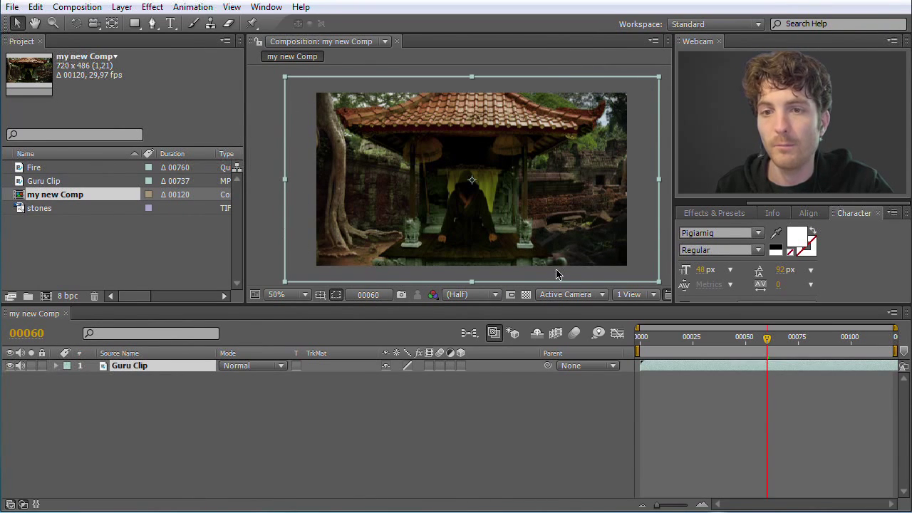
pyautogui.click(100, 258)
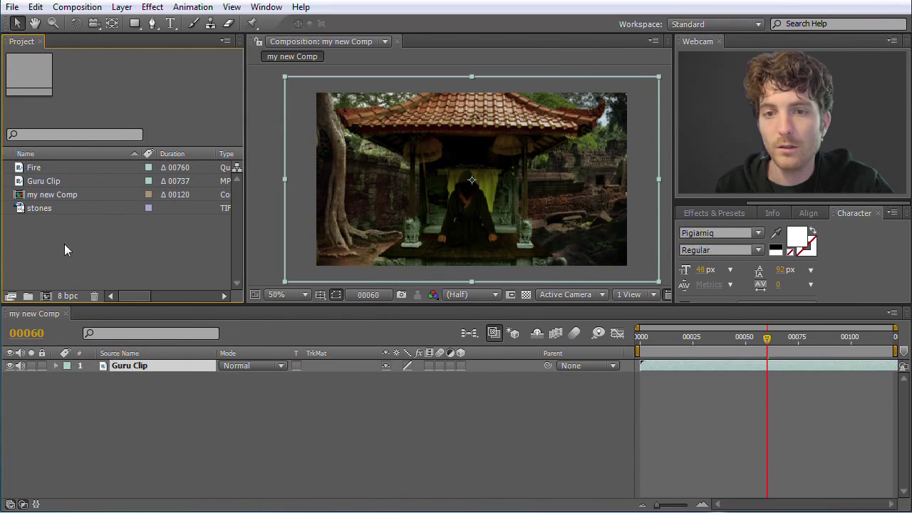
pyautogui.rightClick(65, 245)
pyautogui.click(47, 238)
pyautogui.rightClick(47, 238)
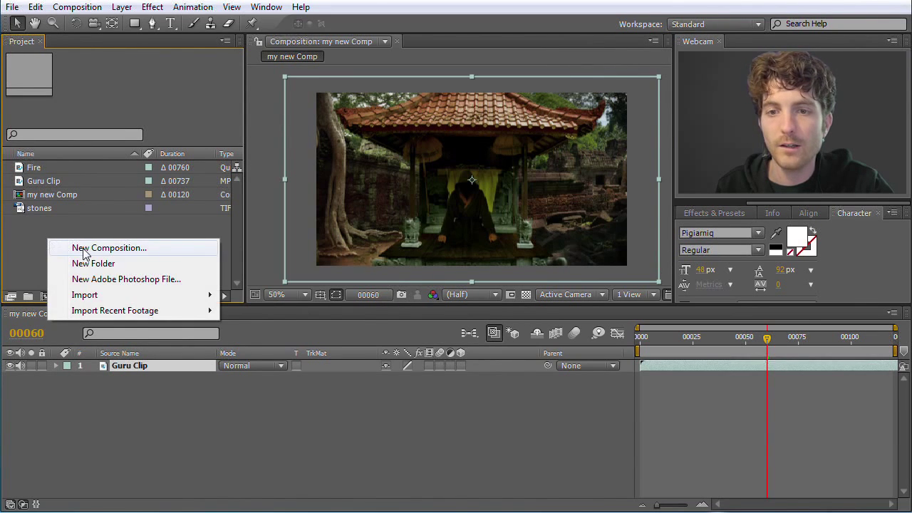
pyautogui.click(84, 249)
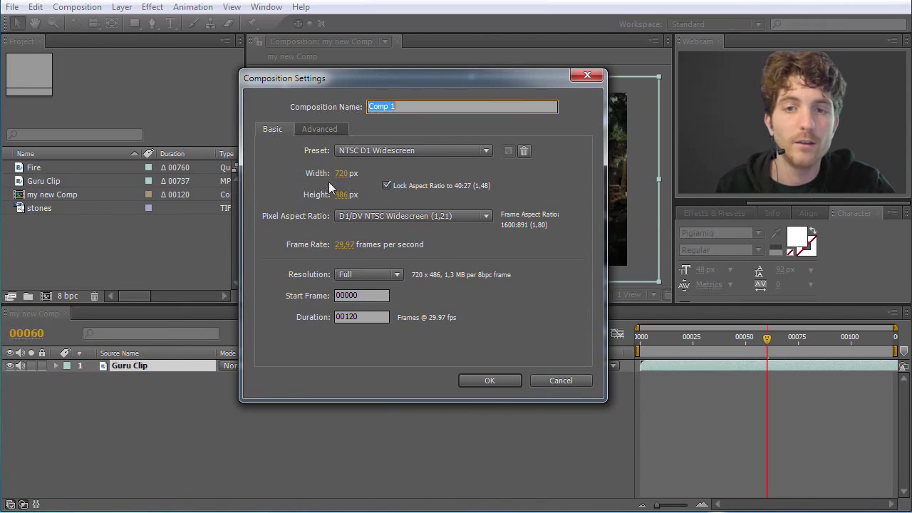
pyautogui.click(571, 382)
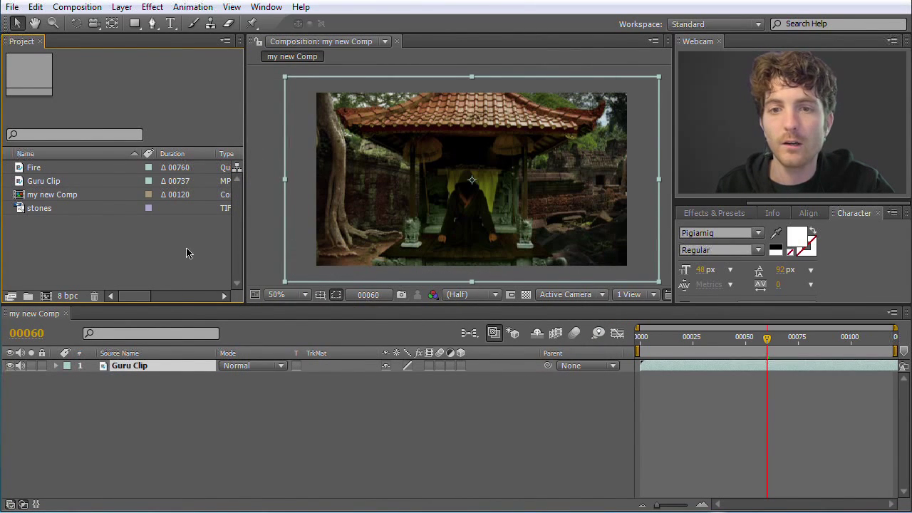
pyautogui.click(47, 186)
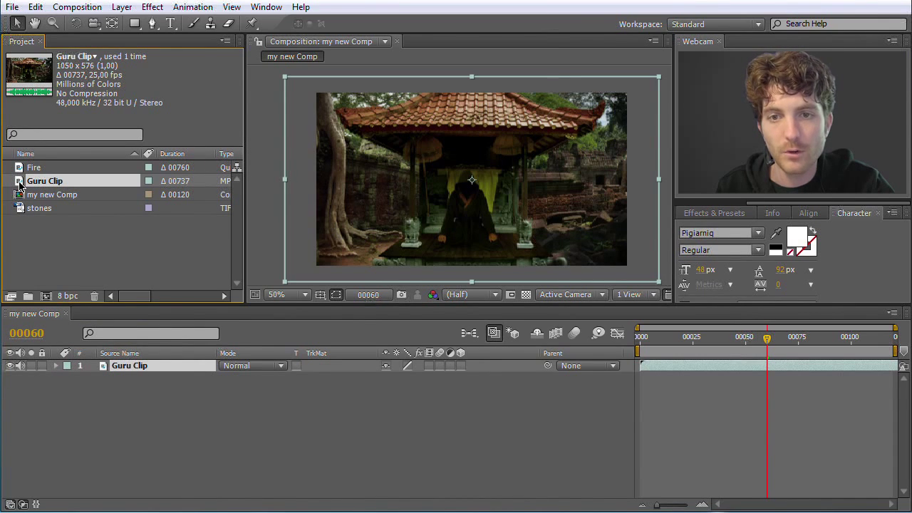
# Step: Create the Guru Clip 2 composition by dropping Guru Clip on the new-composition icon
pyautogui.moveTo(19, 183); pyautogui.dragTo(44, 294)
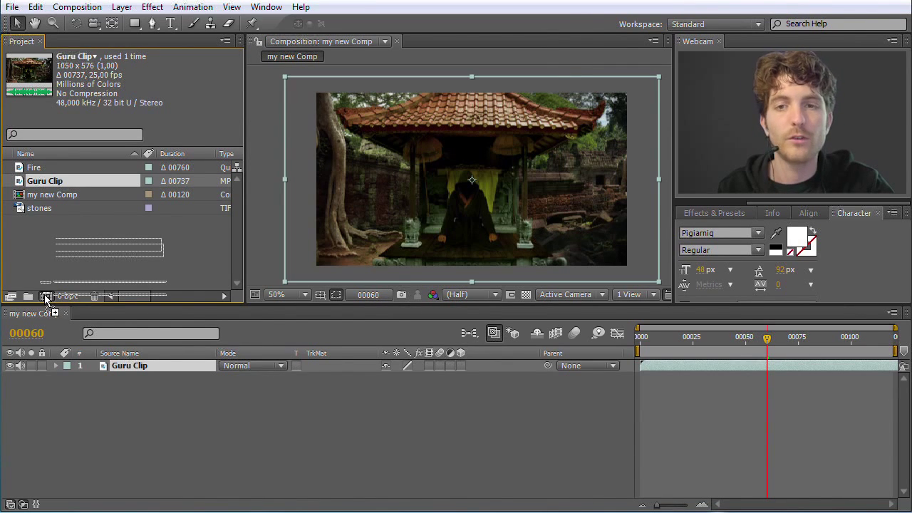
pyautogui.moveTo(44, 294); pyautogui.dragTo(44, 294)
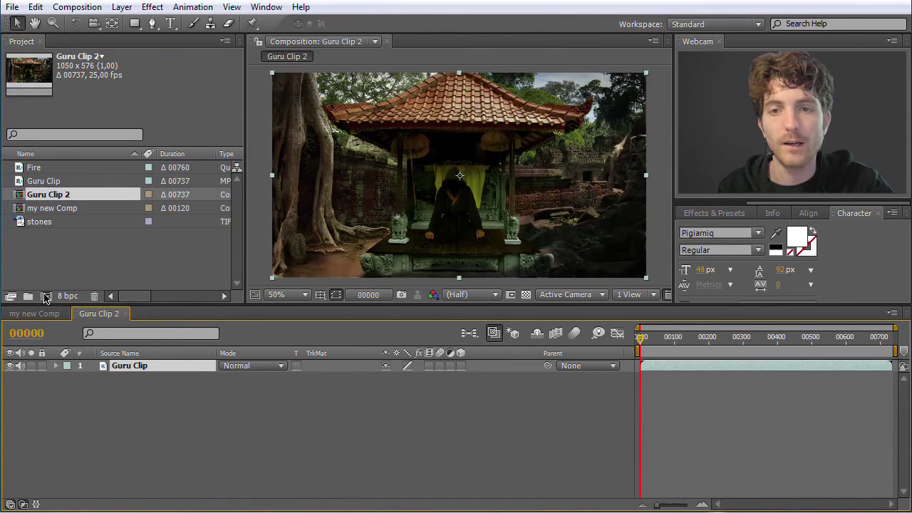
pyautogui.click(48, 208)
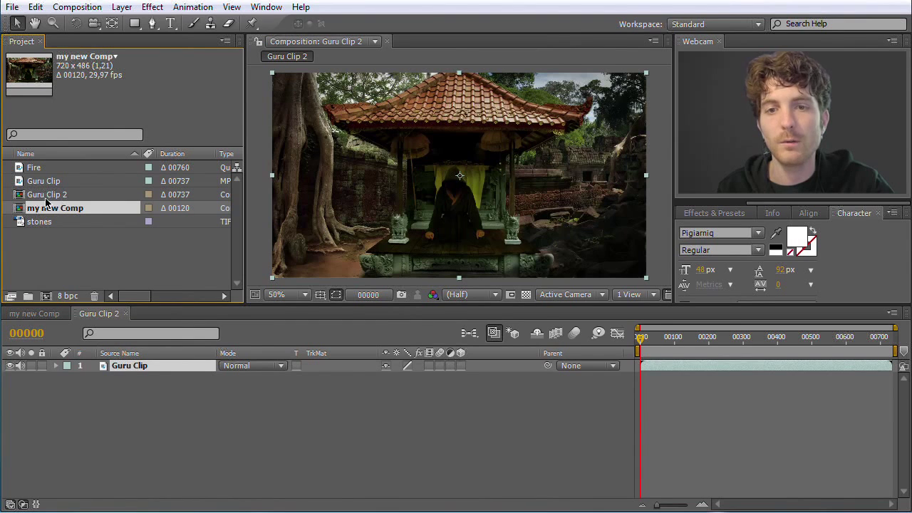
pyautogui.click(55, 197)
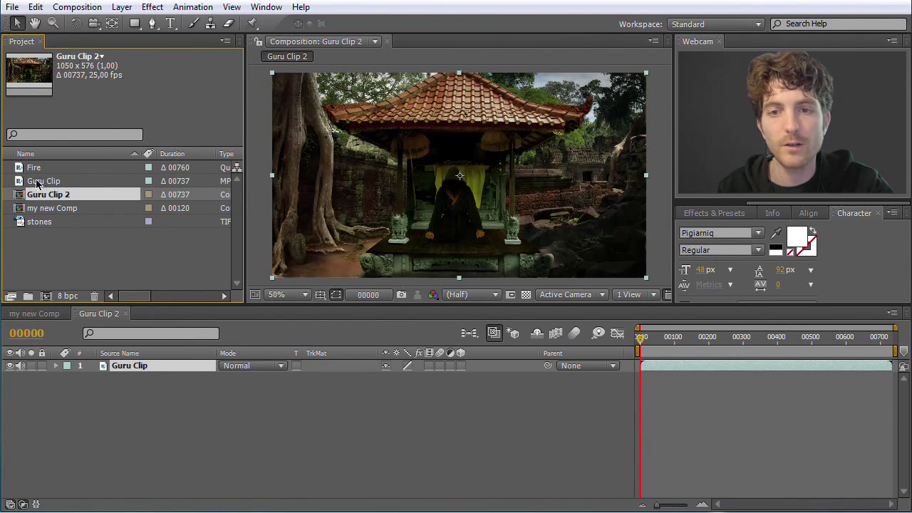
# Step: Switch the timeline to Guru Clip 2 and scrub forward through its footage
pyautogui.click(39, 314)
pyautogui.click(98, 314)
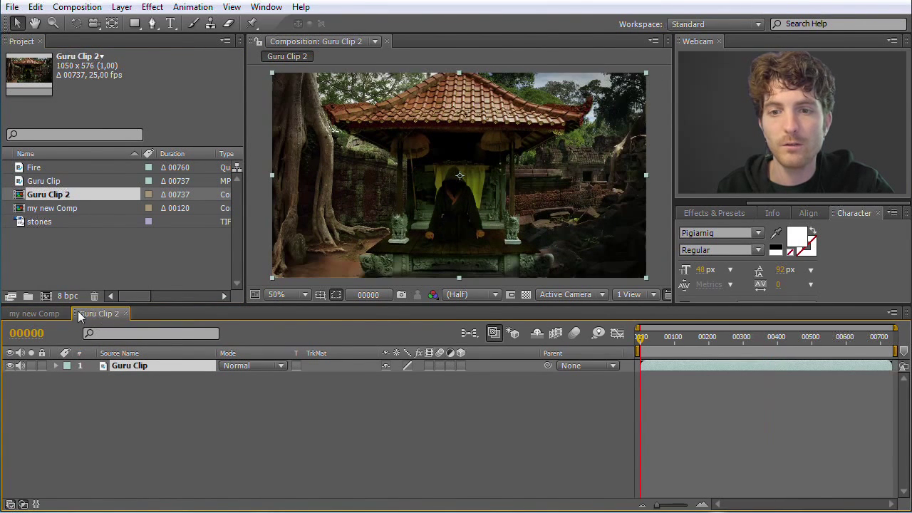
pyautogui.click(40, 314)
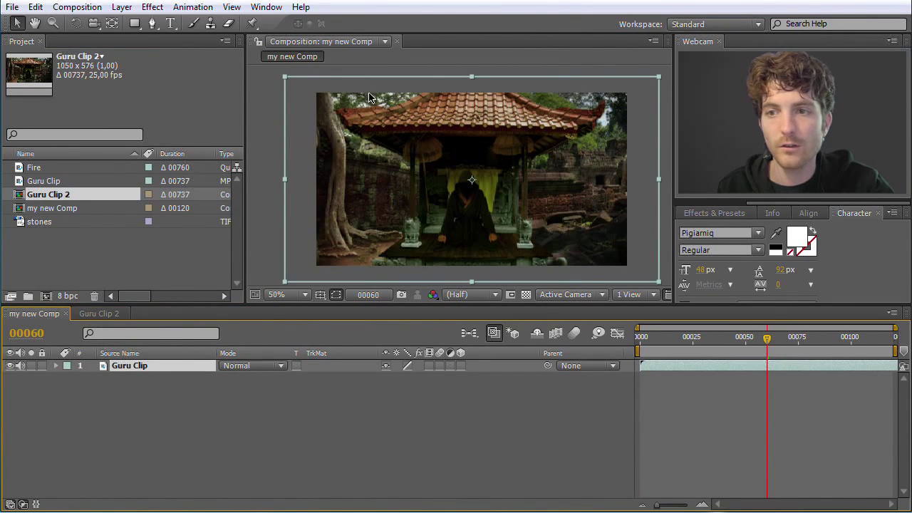
pyautogui.click(111, 311)
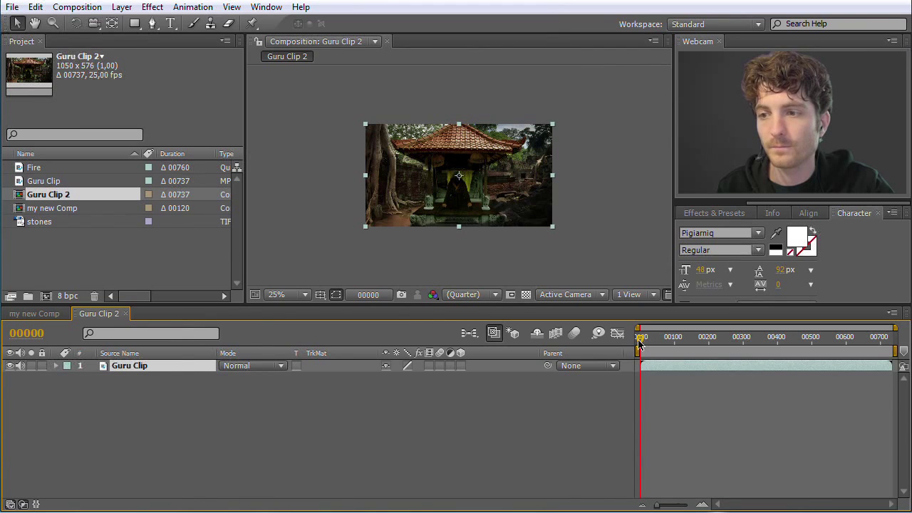
pyautogui.moveTo(646, 341); pyautogui.dragTo(901, 340)
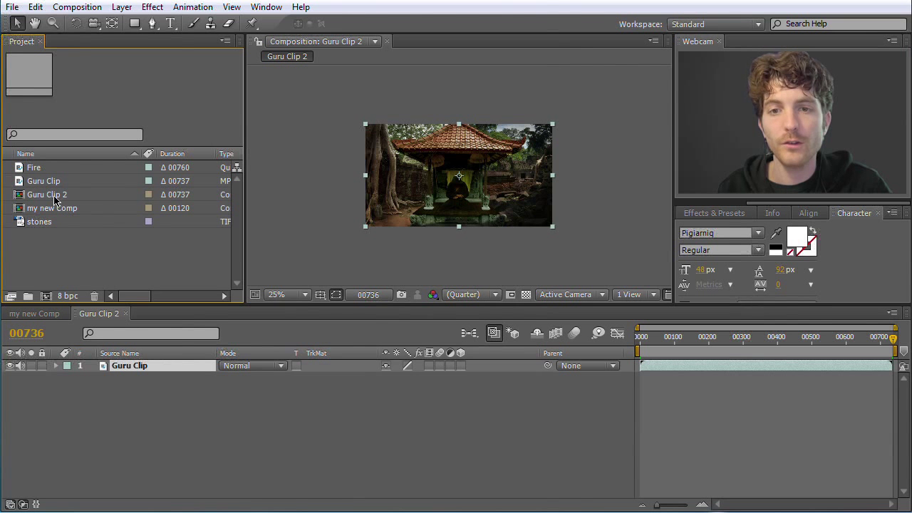
pyautogui.click(49, 196)
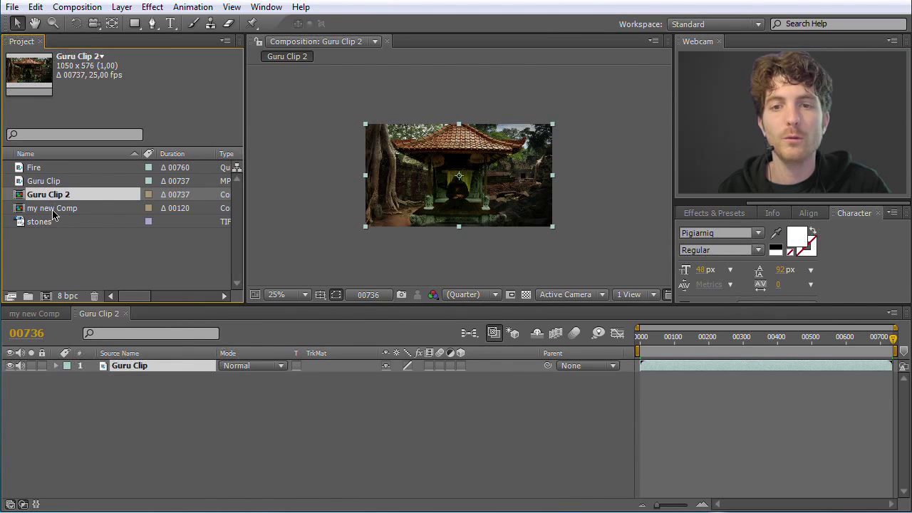
# Step: Delete my new Comp from the project and confirm the deletion
pyautogui.click(54, 211)
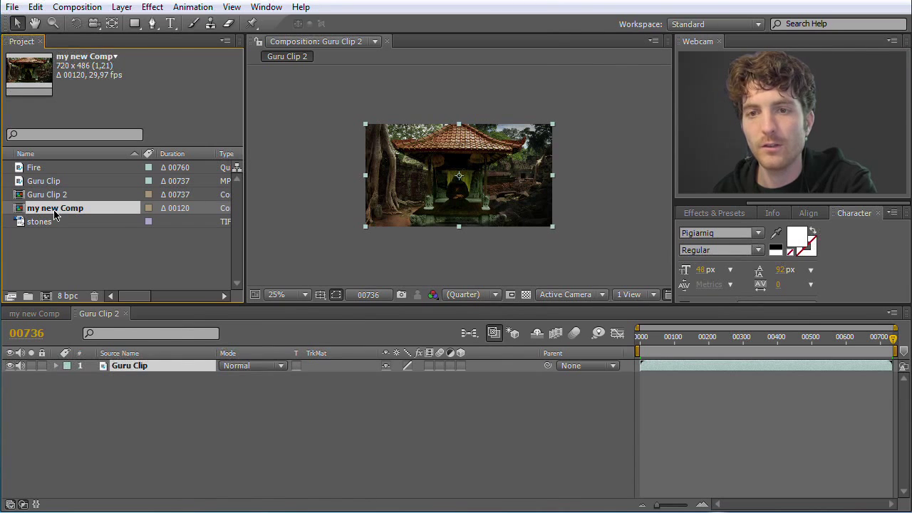
pyautogui.rightClick(56, 217)
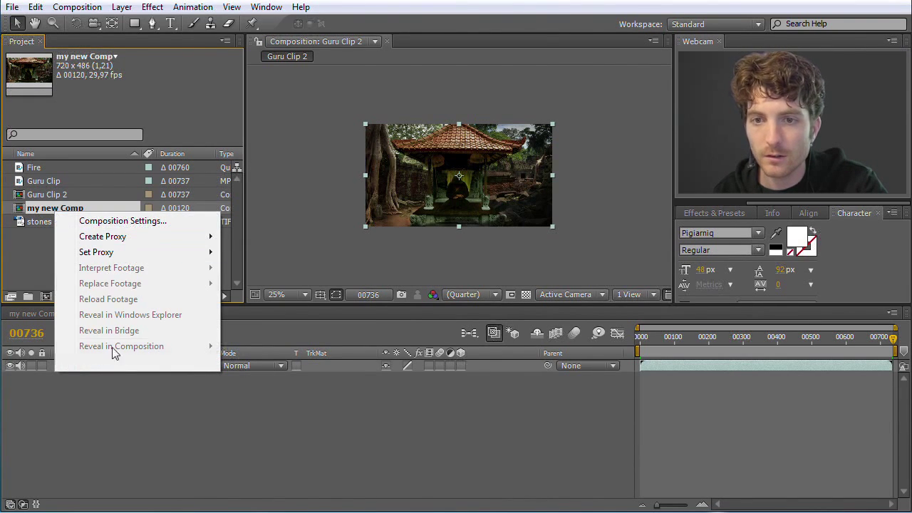
pyautogui.click(50, 246)
pyautogui.click(41, 212)
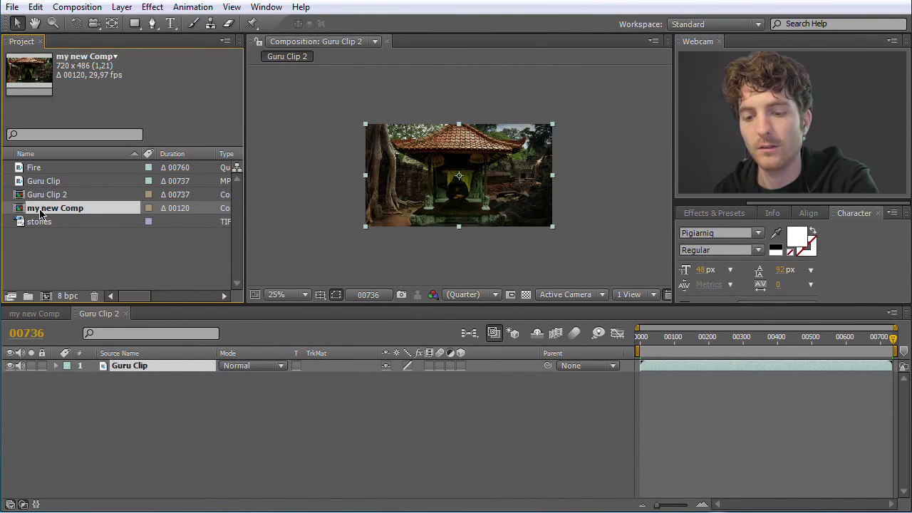
pyautogui.press('Delete')
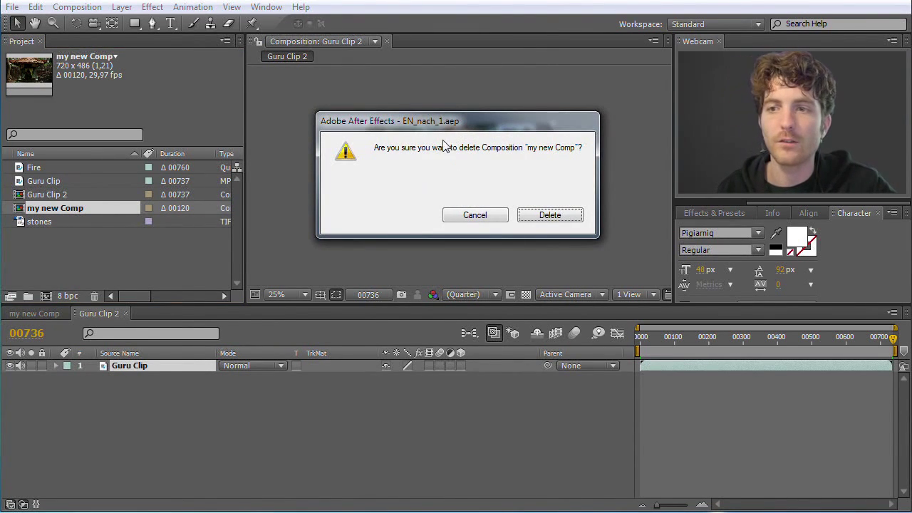
pyautogui.click(560, 217)
# Step: Rename the Guru Clip 2 composition to 'Guru Composition'
pyautogui.click(35, 199)
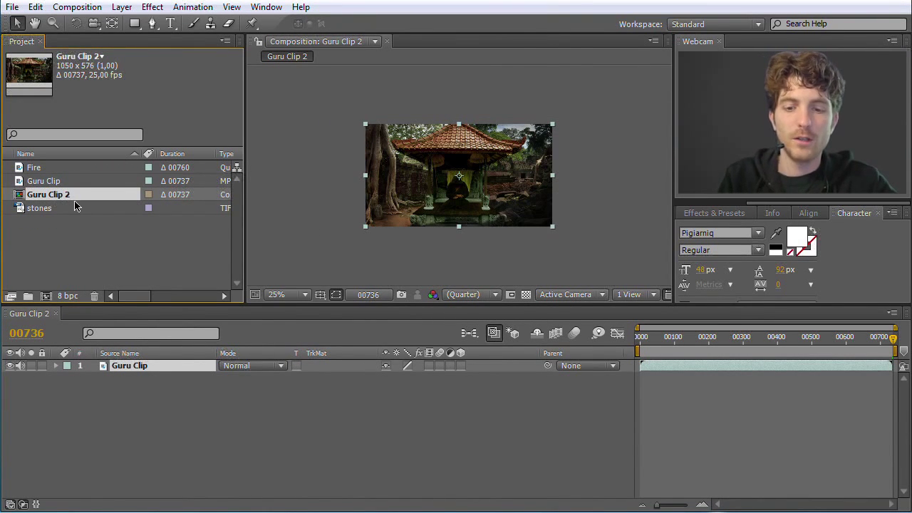
pyautogui.press('Return')
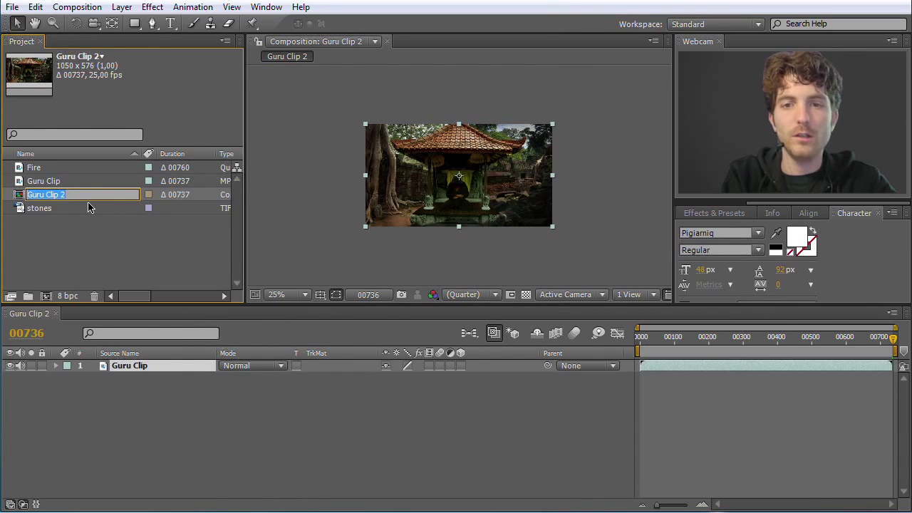
pyautogui.press('Home')
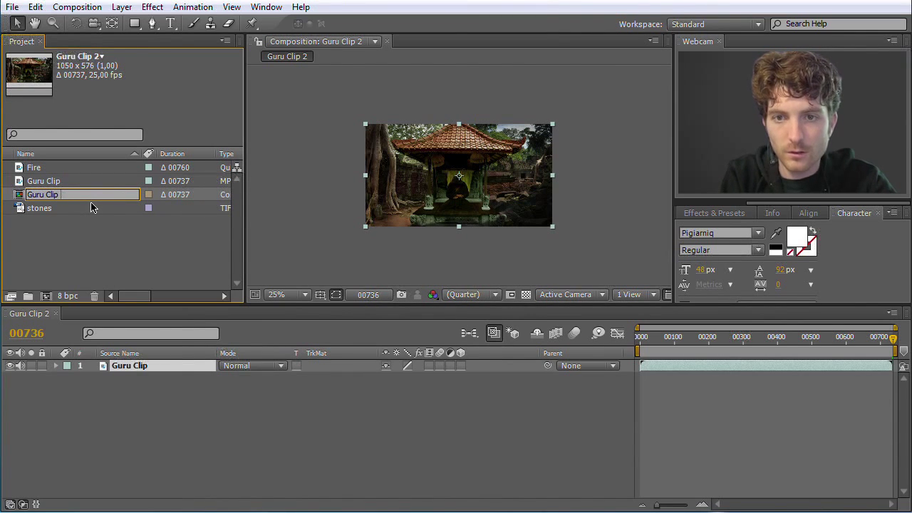
pyautogui.write('ompo')
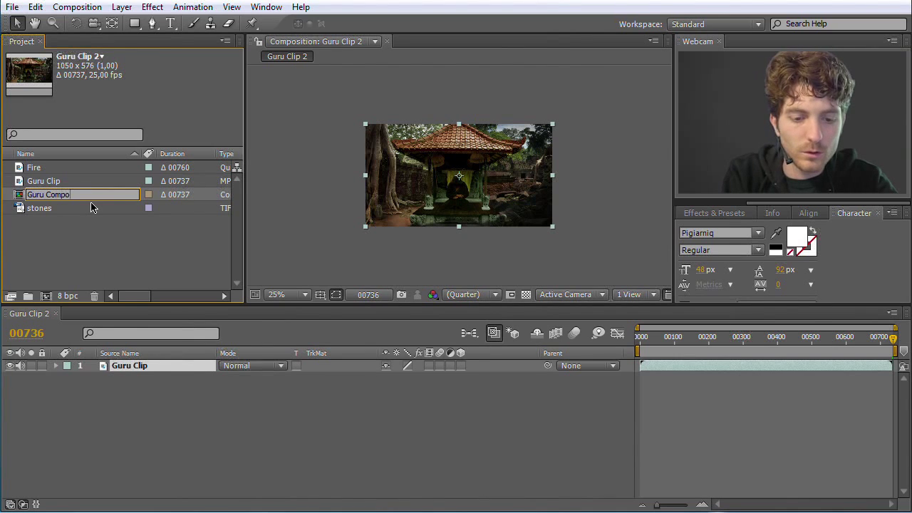
pyautogui.write('sition')
pyautogui.press('Return')
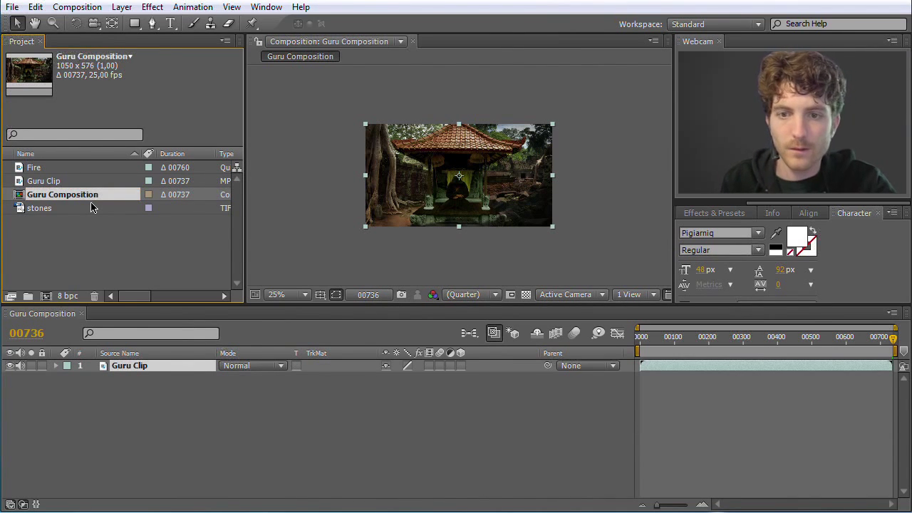
pyautogui.click(180, 383)
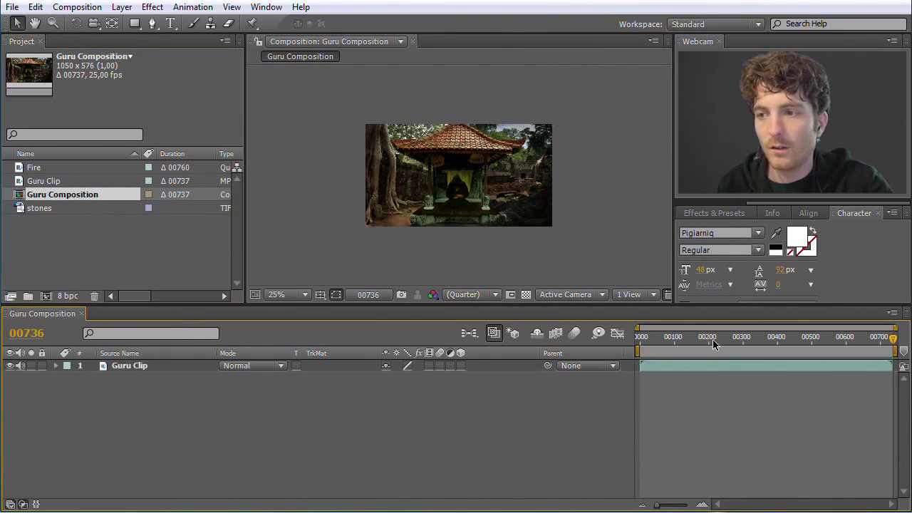
pyautogui.moveTo(888, 339); pyautogui.dragTo(765, 343)
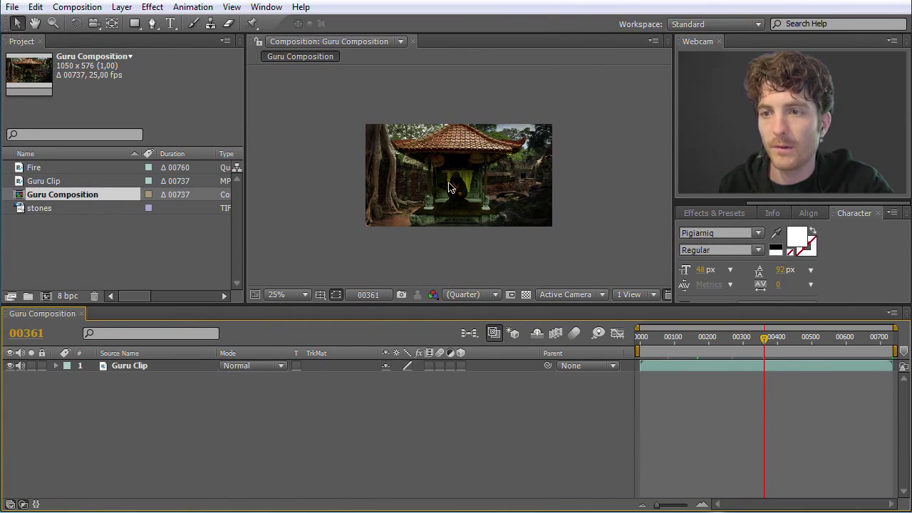
pyautogui.press('.')
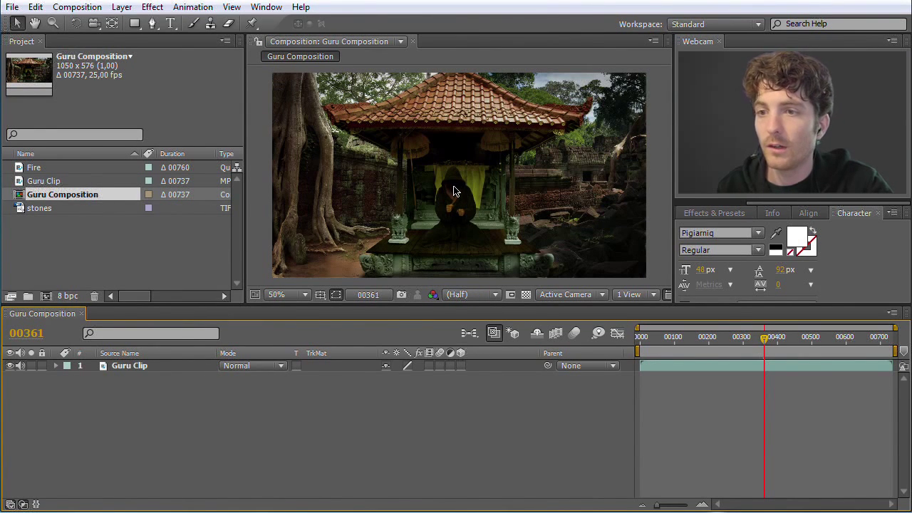
pyautogui.moveTo(764, 344); pyautogui.dragTo(846, 347)
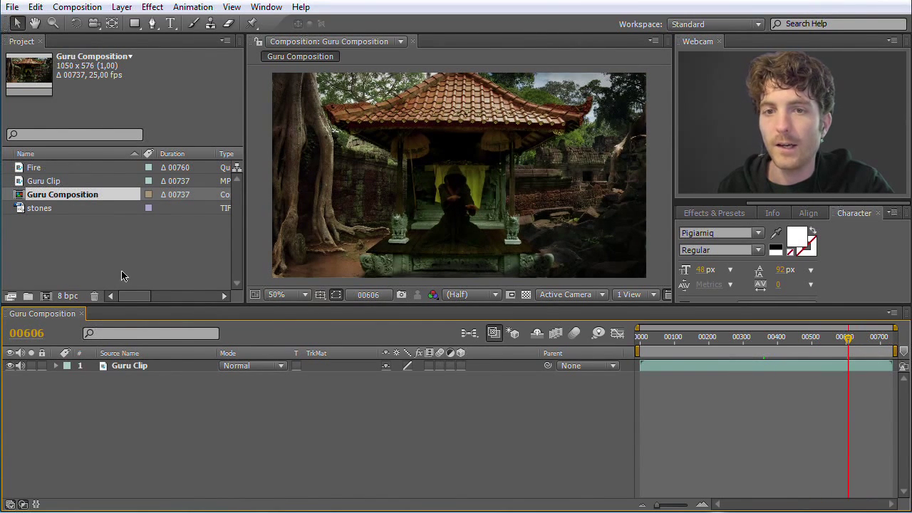
pyautogui.click(24, 170)
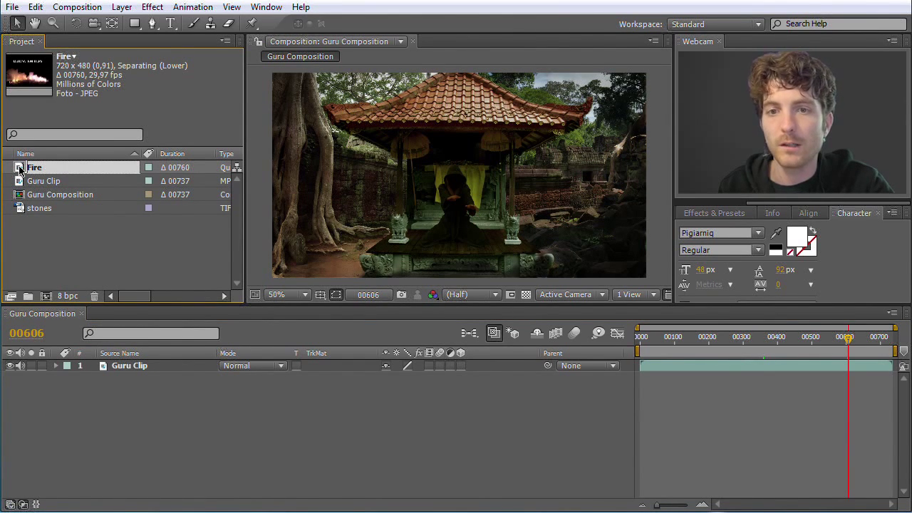
pyautogui.moveTo(19, 169); pyautogui.dragTo(135, 364)
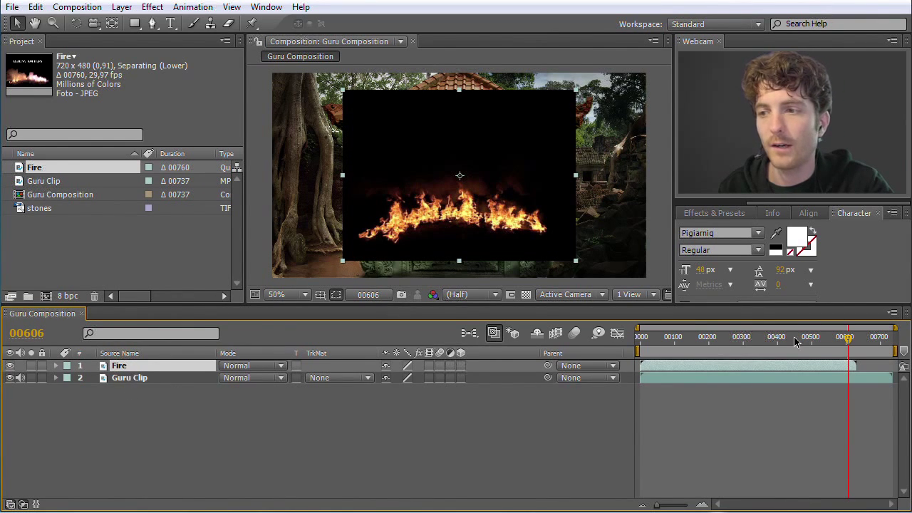
# Step: Drag the Fire layer later and zoom the timeline to check that flames begin near frame 137
pyautogui.moveTo(814, 342); pyautogui.dragTo(744, 347)
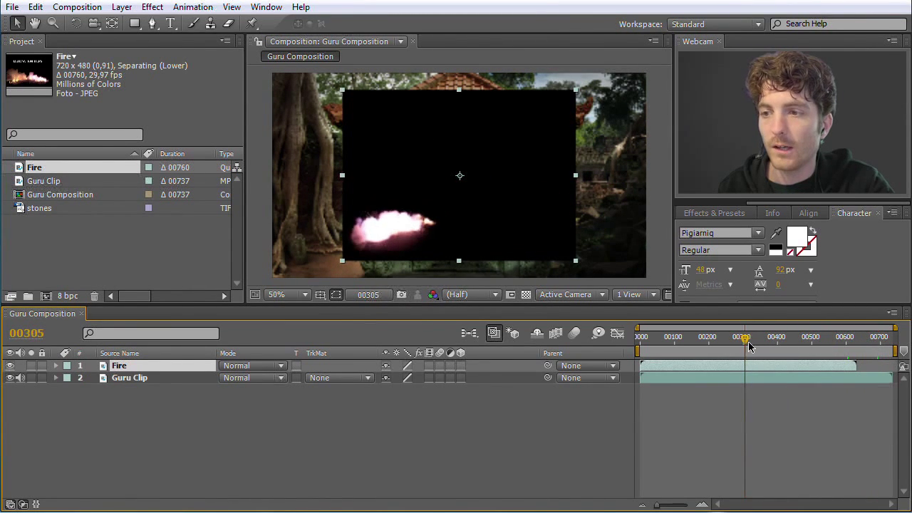
pyautogui.moveTo(704, 367); pyautogui.dragTo(695, 340)
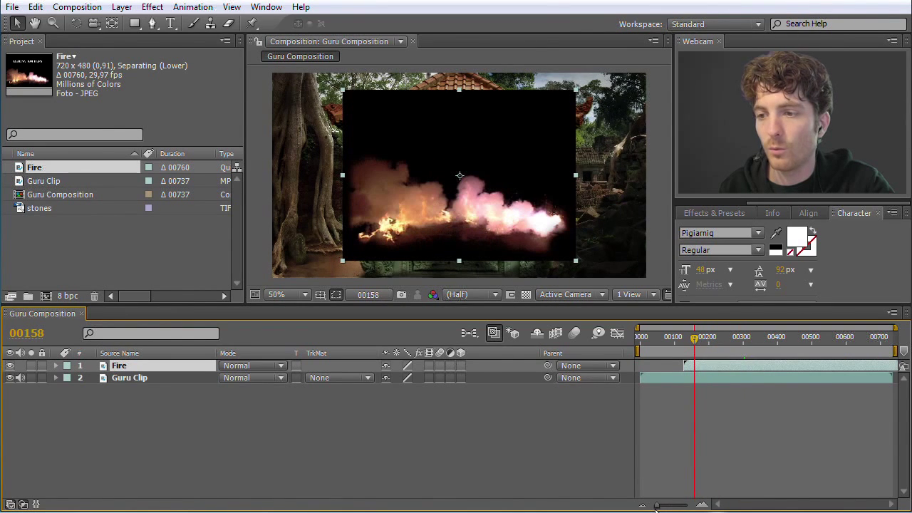
pyautogui.moveTo(657, 506); pyautogui.dragTo(673, 507)
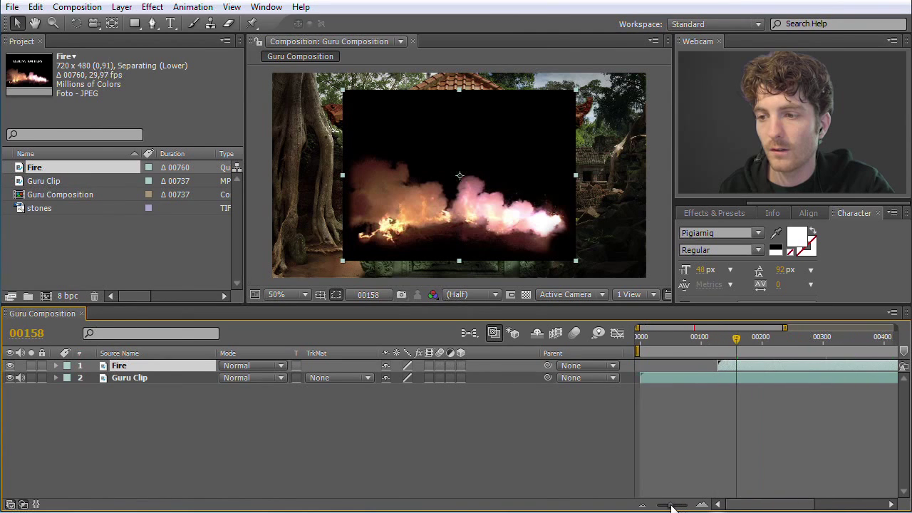
pyautogui.moveTo(736, 337)
pyautogui.mouseDown()
pyautogui.moveTo(751, 339)
pyautogui.moveTo(720, 340)
pyautogui.mouseUp()
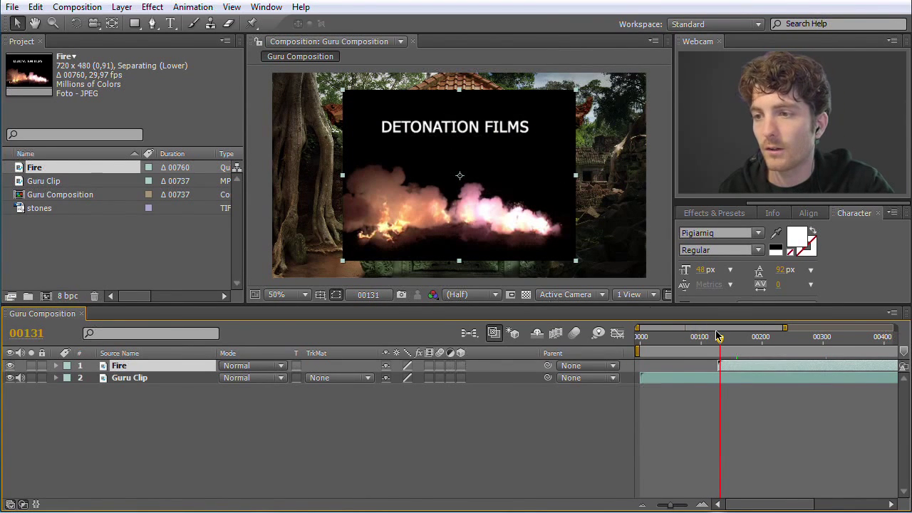
pyautogui.moveTo(723, 345); pyautogui.dragTo(726, 345)
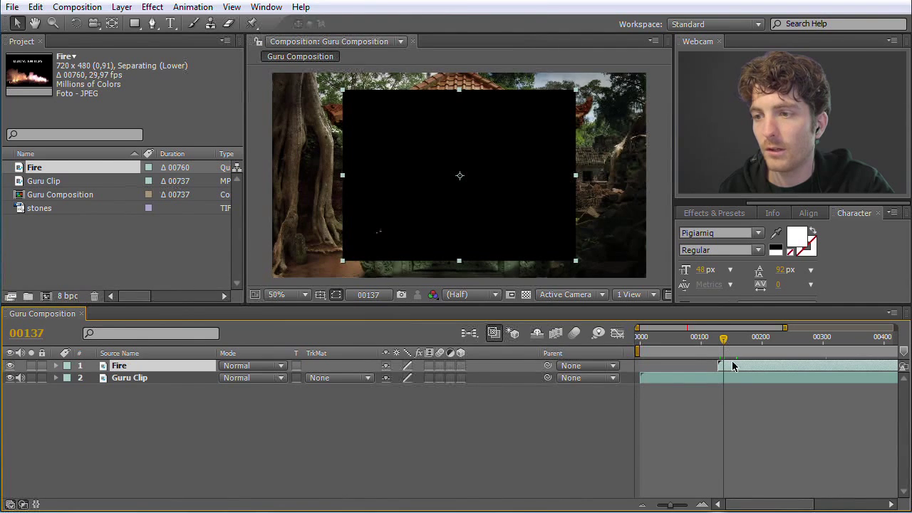
pyautogui.moveTo(668, 506); pyautogui.dragTo(678, 507)
# Step: Preview playback, then move and trim the Fire layer bar so it starts near frame 490
pyautogui.press('KP_0')
pyautogui.press('KP_0')
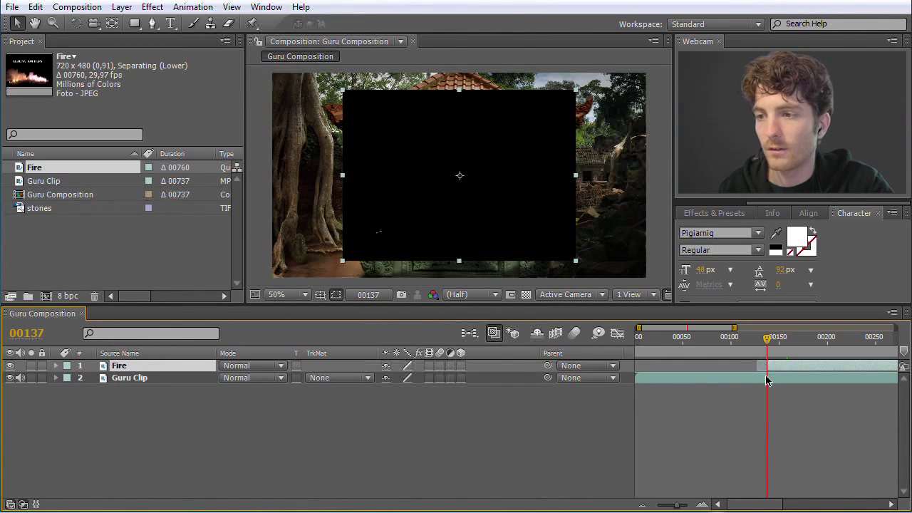
pyautogui.moveTo(676, 506); pyautogui.dragTo(656, 505)
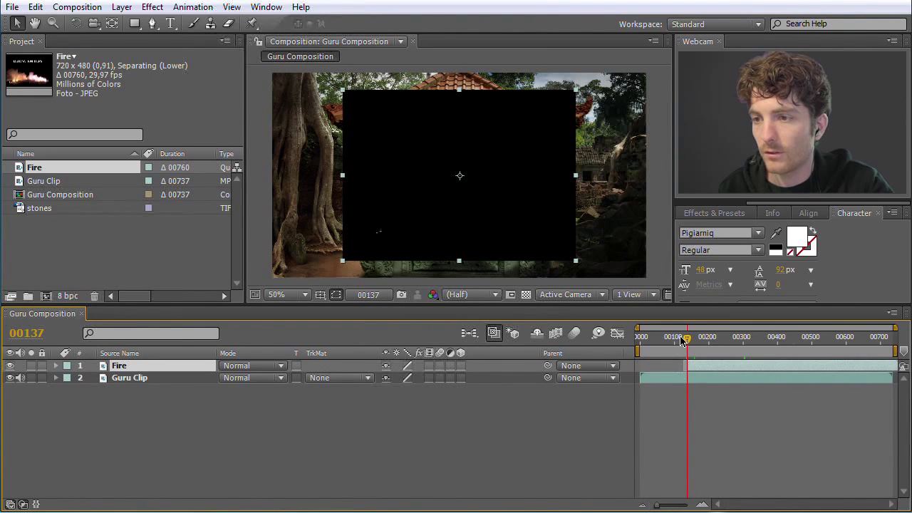
pyautogui.moveTo(688, 342); pyautogui.dragTo(780, 345)
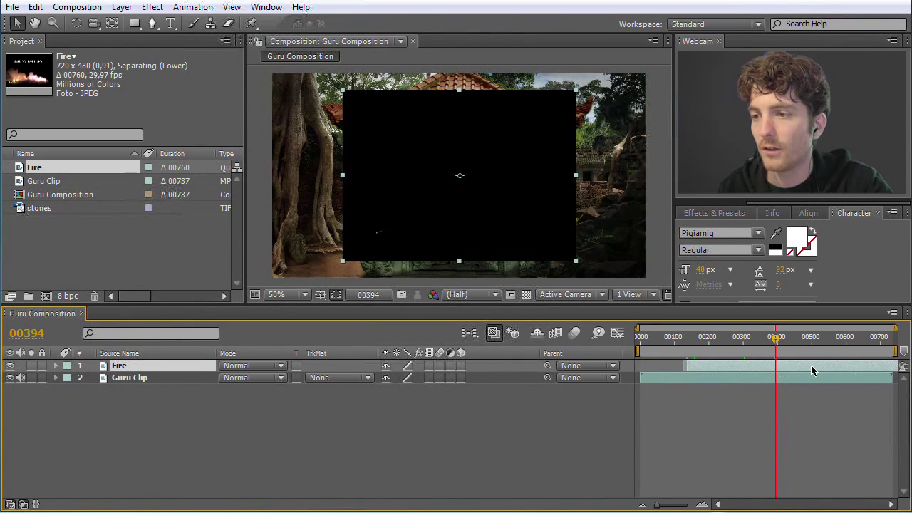
pyautogui.moveTo(815, 366); pyautogui.dragTo(805, 366)
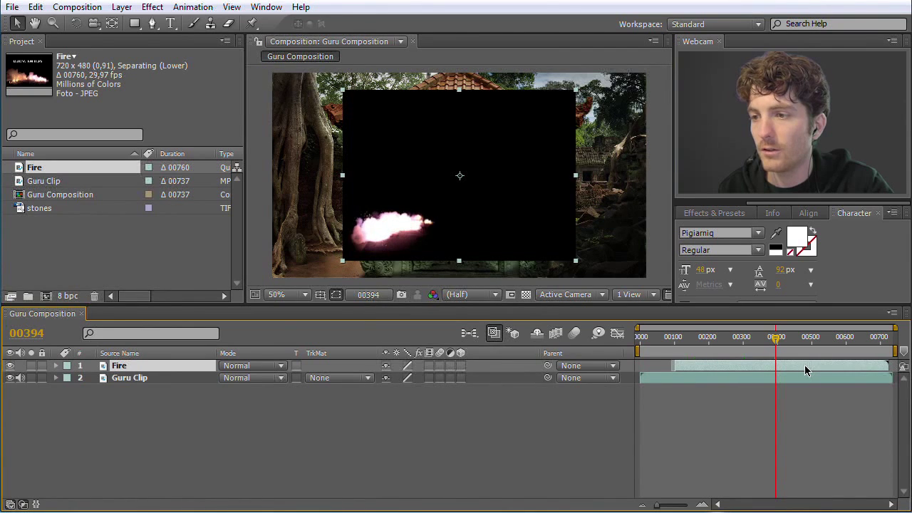
pyautogui.moveTo(890, 365)
pyautogui.mouseDown()
pyautogui.moveTo(776, 369)
pyautogui.moveTo(767, 342)
pyautogui.moveTo(750, 344)
pyautogui.moveTo(761, 345)
pyautogui.mouseUp()
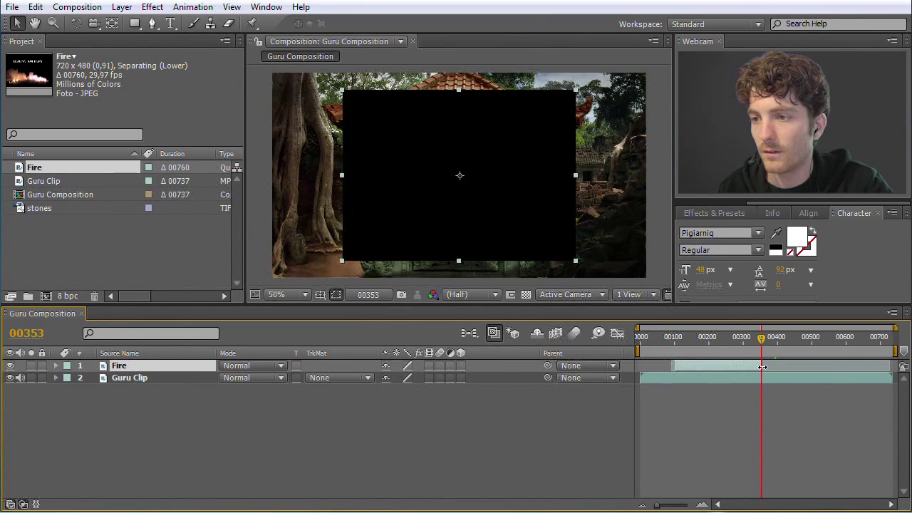
pyautogui.moveTo(715, 372); pyautogui.dragTo(861, 342)
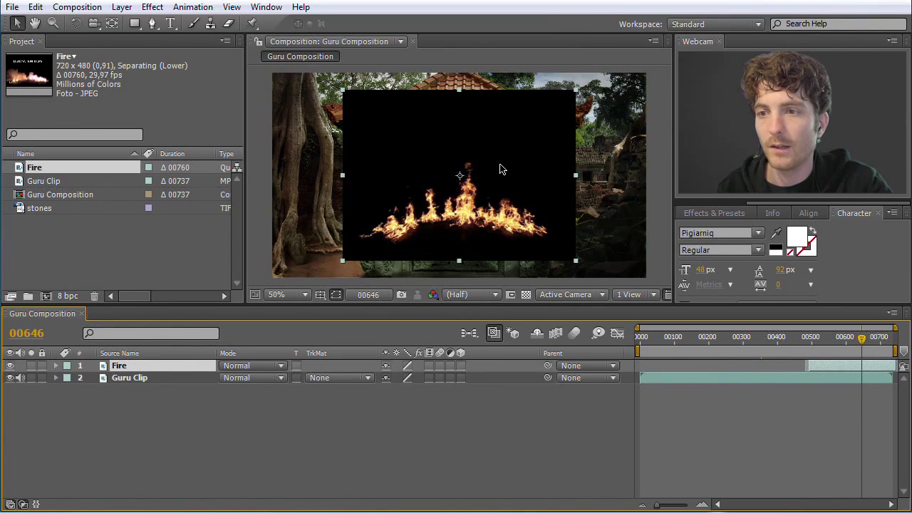
# Step: Expand the Fire layer's Transform properties and drag the fire up and left in the frame
pyautogui.moveTo(500, 169)
pyautogui.mouseDown()
pyautogui.moveTo(501, 178)
pyautogui.moveTo(501, 158)
pyautogui.moveTo(491, 171)
pyautogui.moveTo(473, 171)
pyautogui.moveTo(535, 170)
pyautogui.moveTo(466, 176)
pyautogui.moveTo(503, 175)
pyautogui.mouseUp()
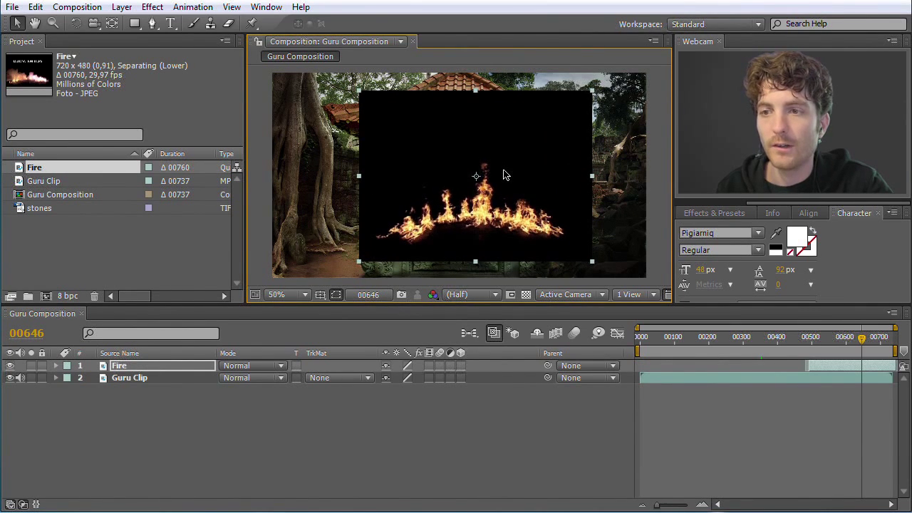
pyautogui.click(72, 368)
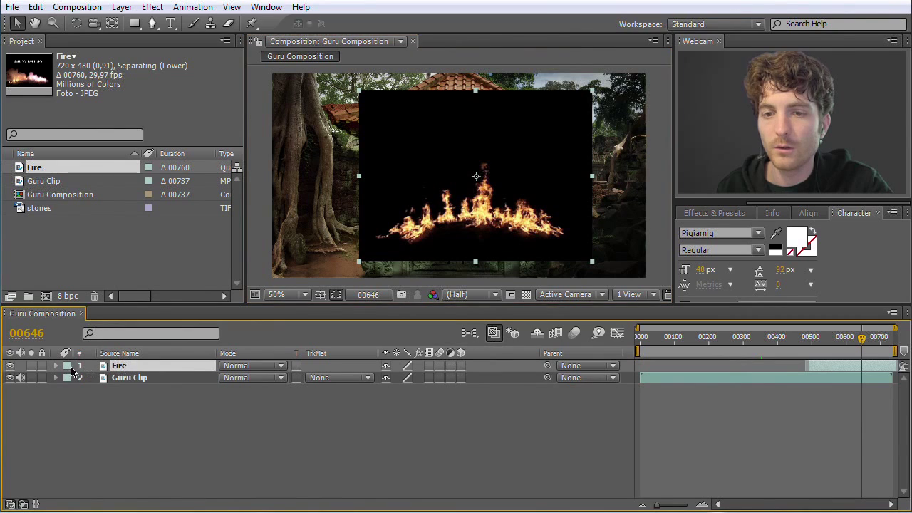
pyautogui.click(56, 365)
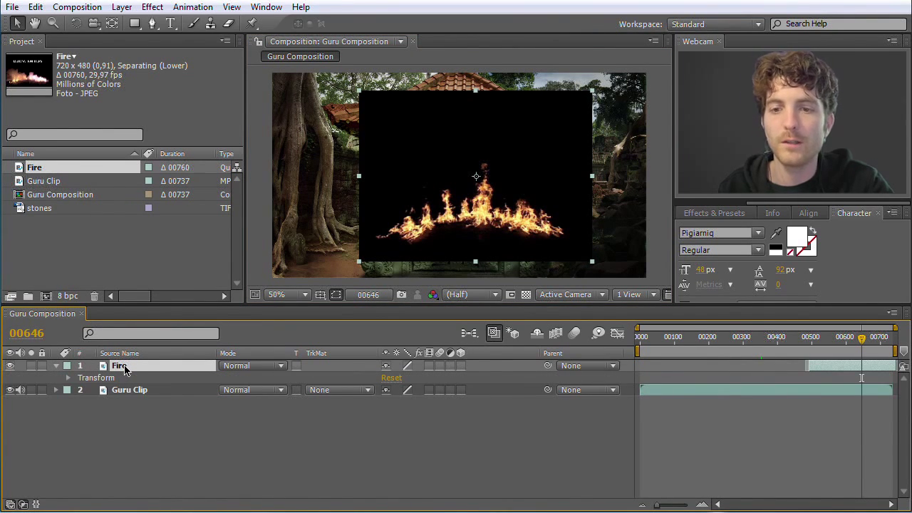
pyautogui.click(69, 378)
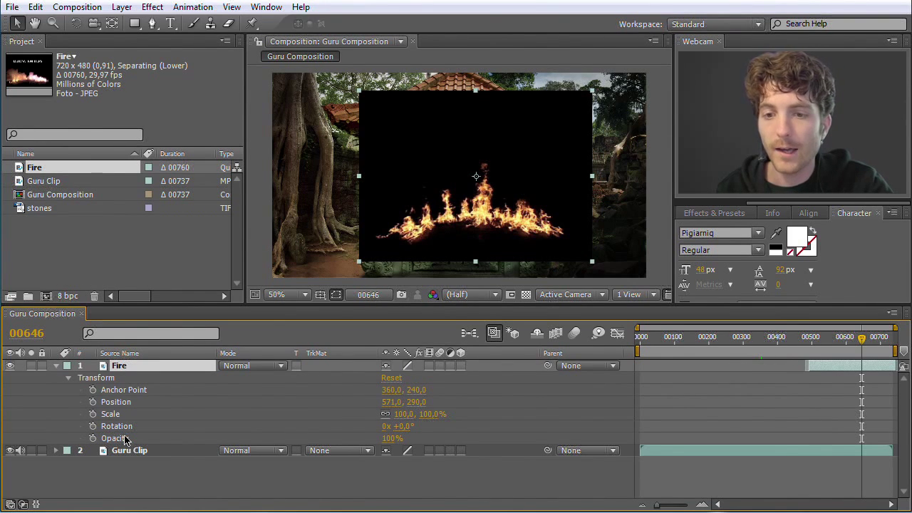
pyautogui.moveTo(448, 164)
pyautogui.mouseDown()
pyautogui.moveTo(423, 163)
pyautogui.moveTo(466, 164)
pyautogui.moveTo(442, 163)
pyautogui.moveTo(448, 153)
pyautogui.moveTo(448, 160)
pyautogui.mouseUp()
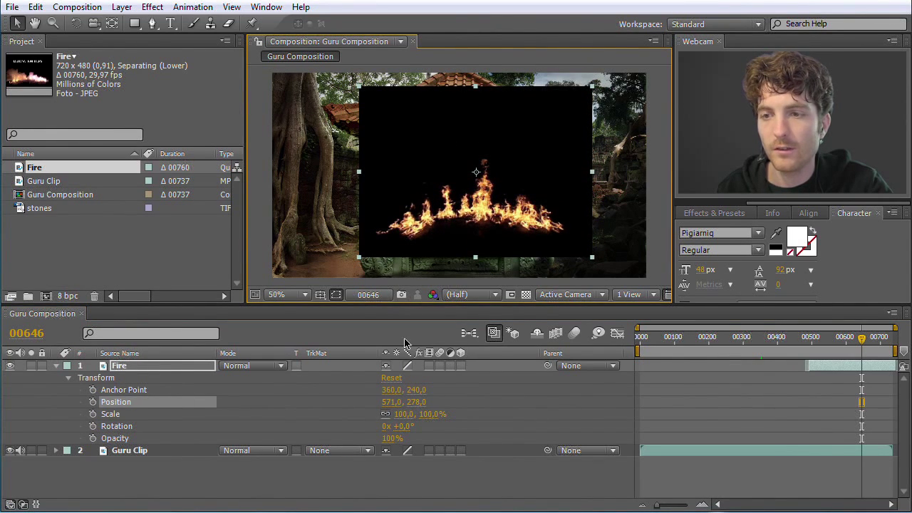
pyautogui.moveTo(429, 221)
pyautogui.mouseDown()
pyautogui.moveTo(399, 208)
pyautogui.moveTo(419, 210)
pyautogui.mouseUp()
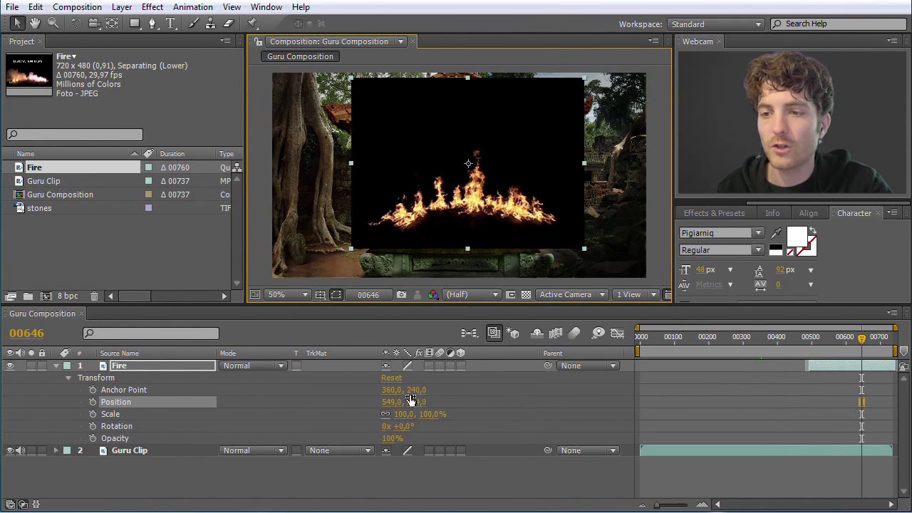
# Step: Enter 600 for Position X, then scrub Position to 561, 274 and adjust Scale
pyautogui.click(391, 402)
pyautogui.write('600')
pyautogui.press('Return')
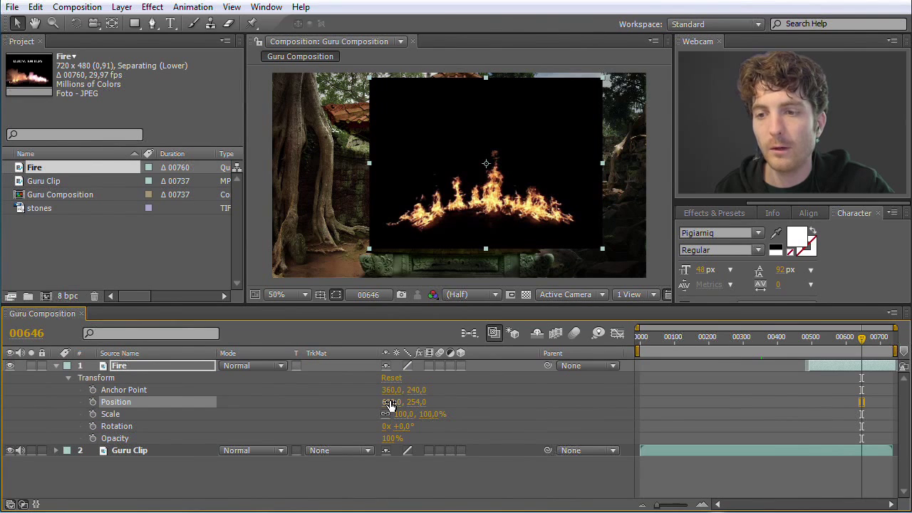
pyautogui.moveTo(385, 407); pyautogui.dragTo(350, 407)
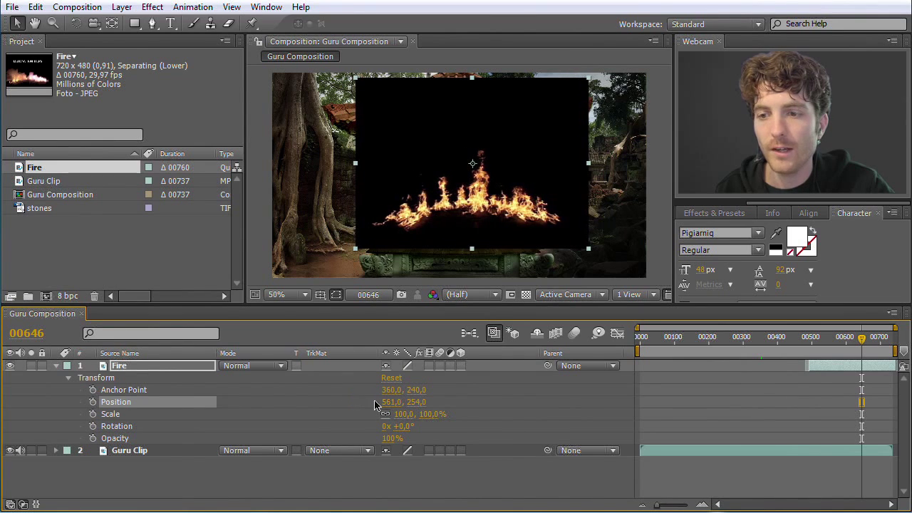
pyautogui.moveTo(418, 405)
pyautogui.mouseDown()
pyautogui.moveTo(439, 406)
pyautogui.moveTo(363, 407)
pyautogui.moveTo(439, 413)
pyautogui.moveTo(428, 412)
pyautogui.mouseUp()
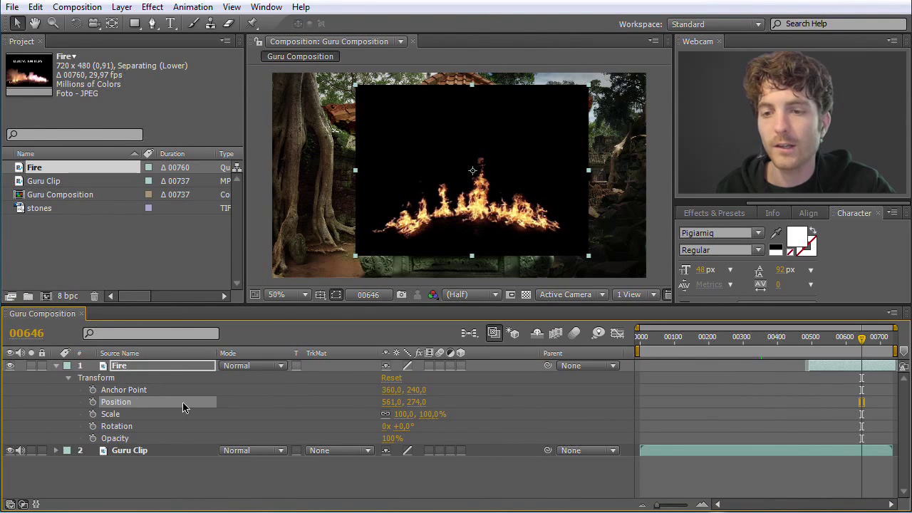
pyautogui.moveTo(404, 421)
pyautogui.mouseDown()
pyautogui.moveTo(414, 419)
pyautogui.moveTo(380, 421)
pyautogui.moveTo(417, 421)
pyautogui.moveTo(258, 421)
pyautogui.moveTo(411, 426)
pyautogui.mouseUp()
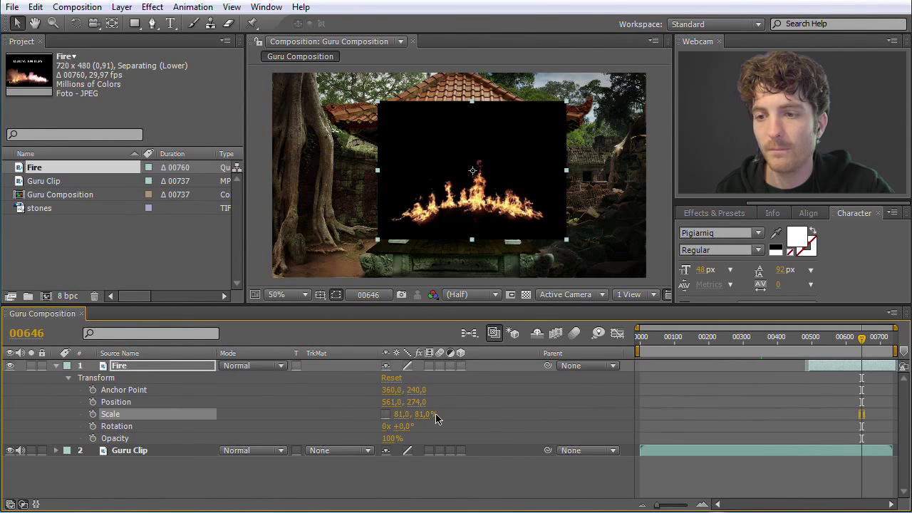
# Step: Scrub the Fire layer's Scale down to 81% and check it across frames
pyautogui.moveTo(420, 420); pyautogui.dragTo(290, 423)
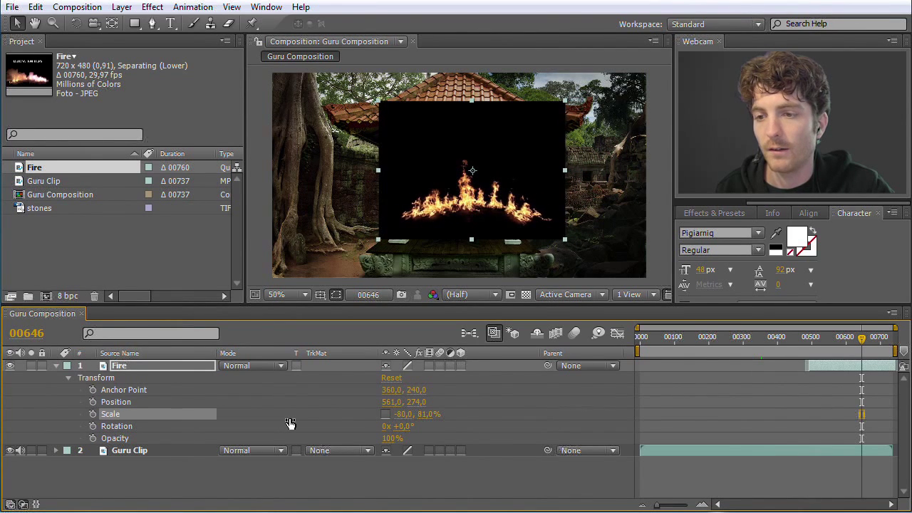
pyautogui.moveTo(866, 344); pyautogui.dragTo(819, 347)
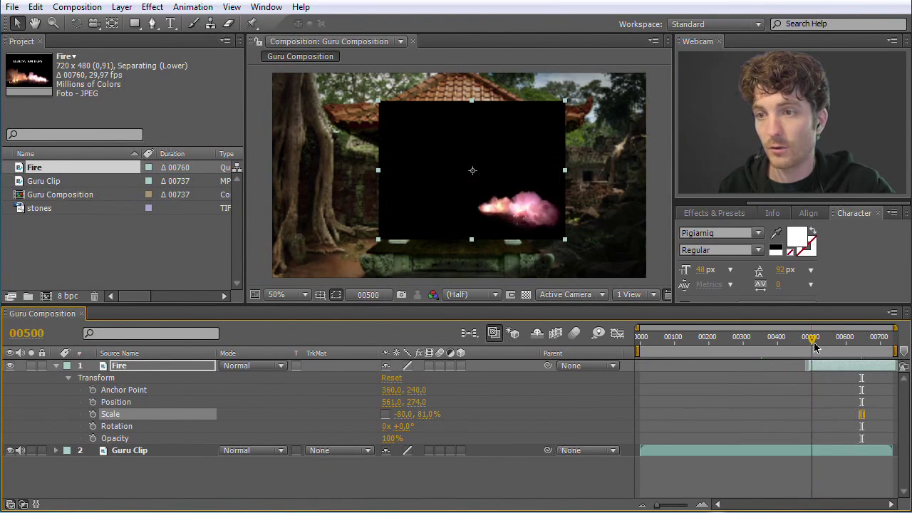
pyautogui.moveTo(816, 347); pyautogui.dragTo(820, 345)
pyautogui.moveTo(401, 415); pyautogui.dragTo(525, 420)
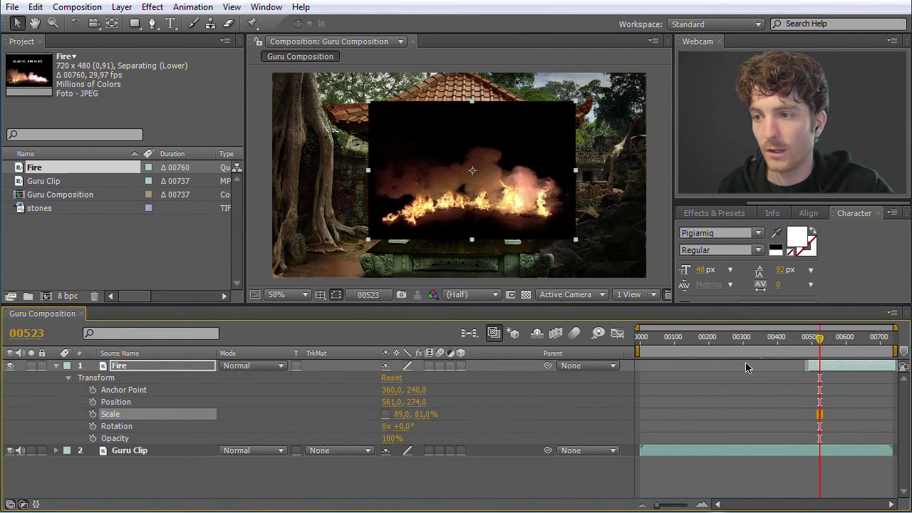
pyautogui.moveTo(820, 343)
pyautogui.mouseDown()
pyautogui.moveTo(807, 344)
pyautogui.moveTo(819, 344)
pyautogui.mouseUp()
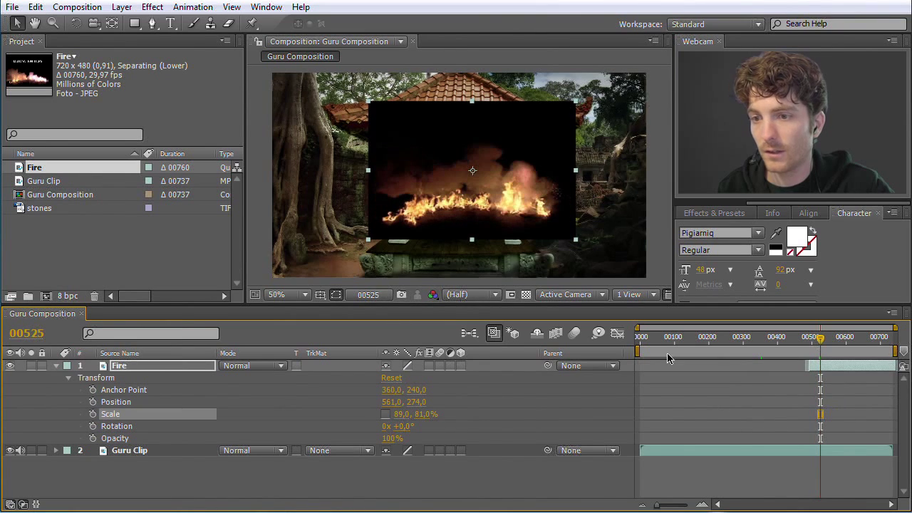
# Step: Enter -81 for Scale X to mirror the fire, preview it, and deselect the layer
pyautogui.click(401, 415)
pyautogui.write('-81')
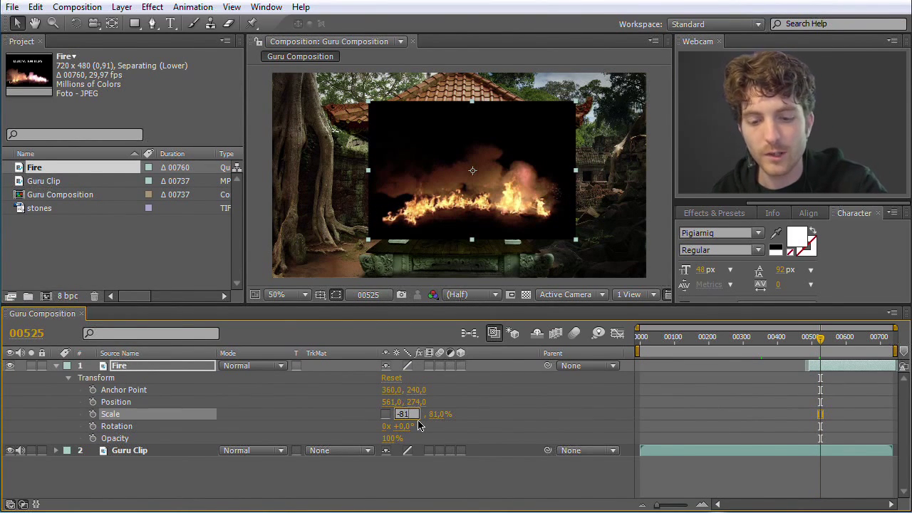
pyautogui.press('Return')
pyautogui.moveTo(819, 347); pyautogui.dragTo(844, 340)
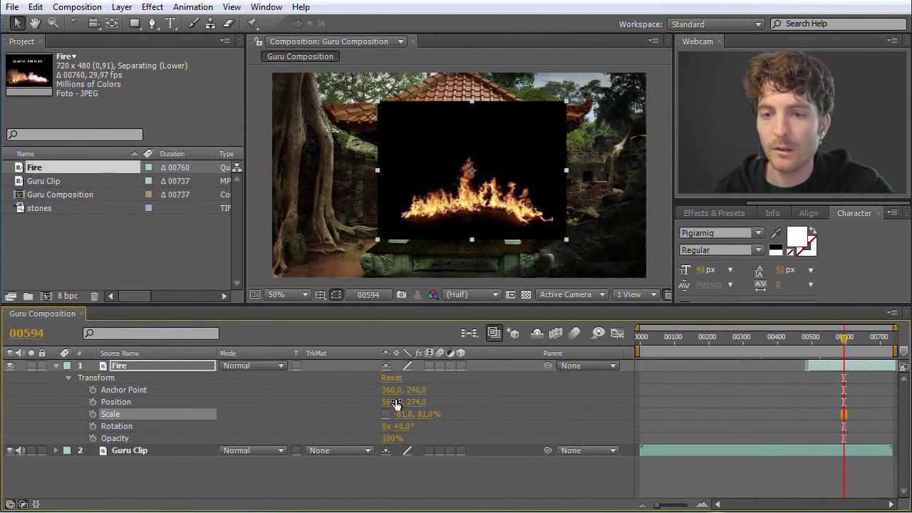
pyautogui.click(324, 426)
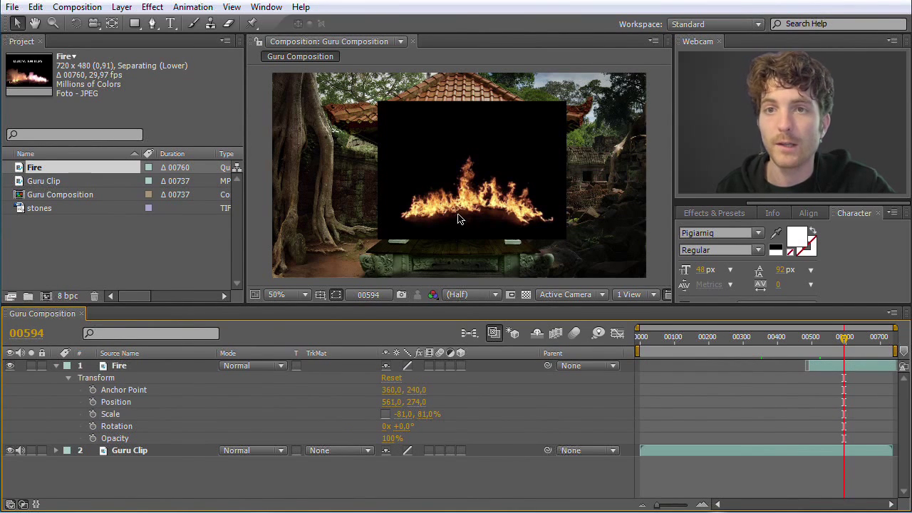
# Step: Reset the Fire layer's Rotation to 0 and scrub its Anchor Point leftward
pyautogui.moveTo(399, 428)
pyautogui.mouseDown()
pyautogui.moveTo(385, 430)
pyautogui.moveTo(401, 423)
pyautogui.moveTo(558, 435)
pyautogui.moveTo(401, 434)
pyautogui.mouseUp()
pyautogui.click(400, 426)
pyautogui.write('0')
pyautogui.press('Return')
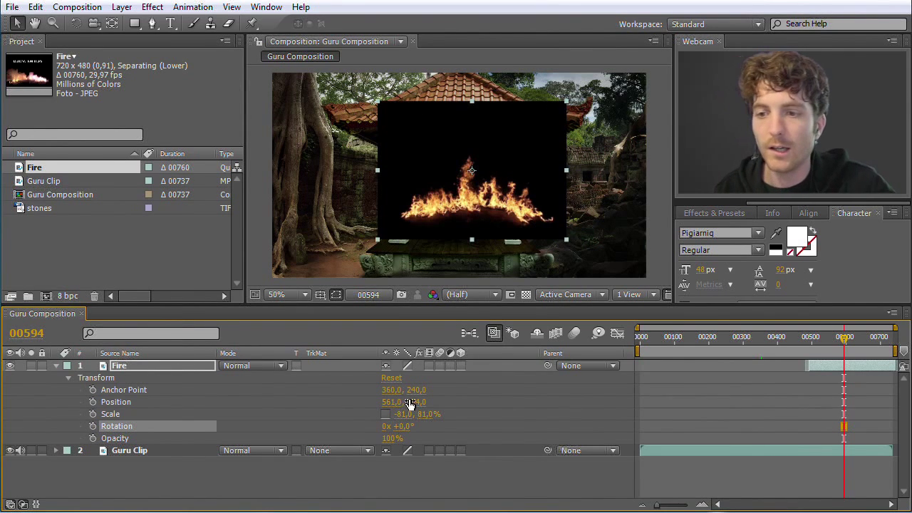
pyautogui.click(120, 390)
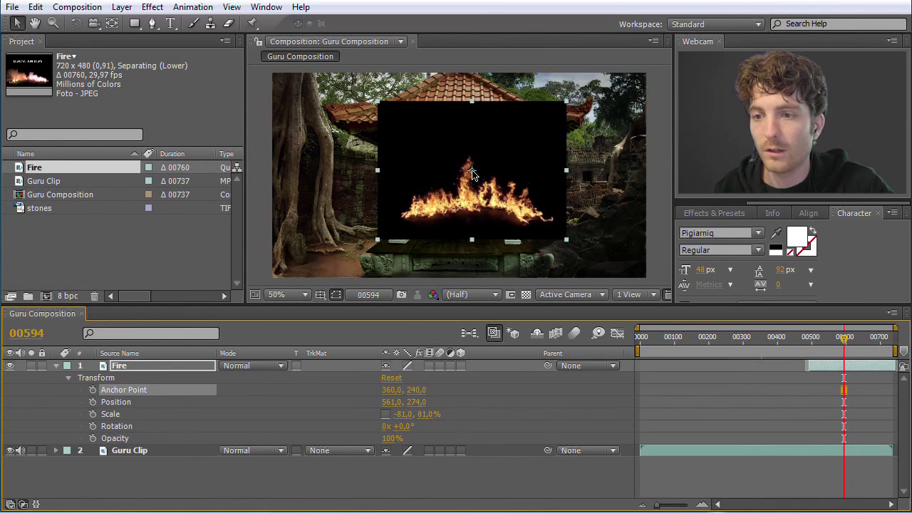
pyautogui.moveTo(391, 391); pyautogui.dragTo(264, 402)
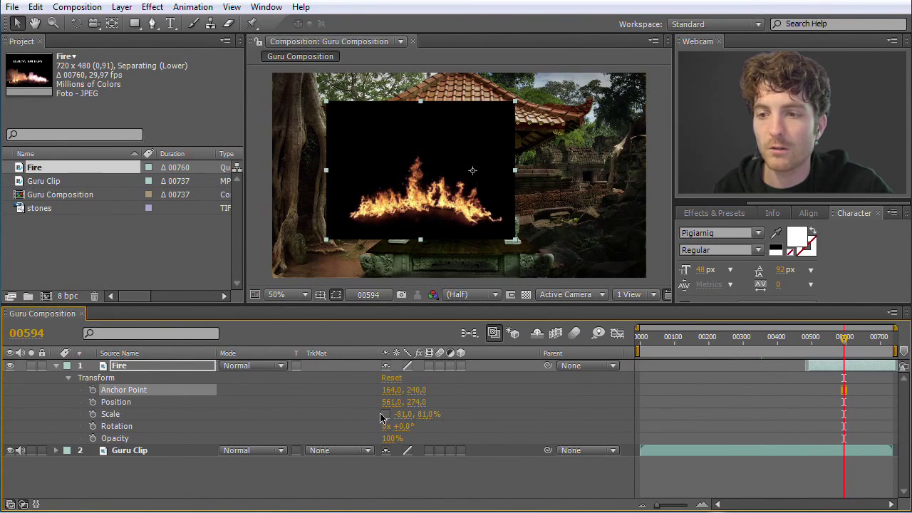
# Step: Nudge the Fire Position to 598, 274, reset Rotation to 0, and try Opacity
pyautogui.moveTo(393, 402)
pyautogui.mouseDown()
pyautogui.moveTo(484, 407)
pyautogui.moveTo(399, 401)
pyautogui.moveTo(462, 409)
pyautogui.moveTo(407, 413)
pyautogui.moveTo(449, 396)
pyautogui.moveTo(386, 394)
pyautogui.mouseUp()
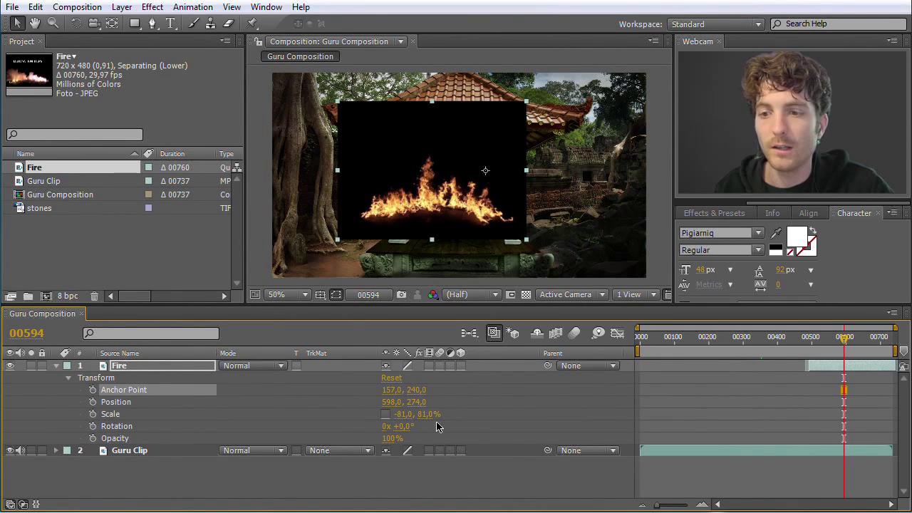
pyautogui.moveTo(402, 427)
pyautogui.mouseDown()
pyautogui.moveTo(428, 429)
pyautogui.moveTo(384, 431)
pyautogui.moveTo(418, 435)
pyautogui.moveTo(406, 433)
pyautogui.mouseUp()
pyautogui.click(408, 431)
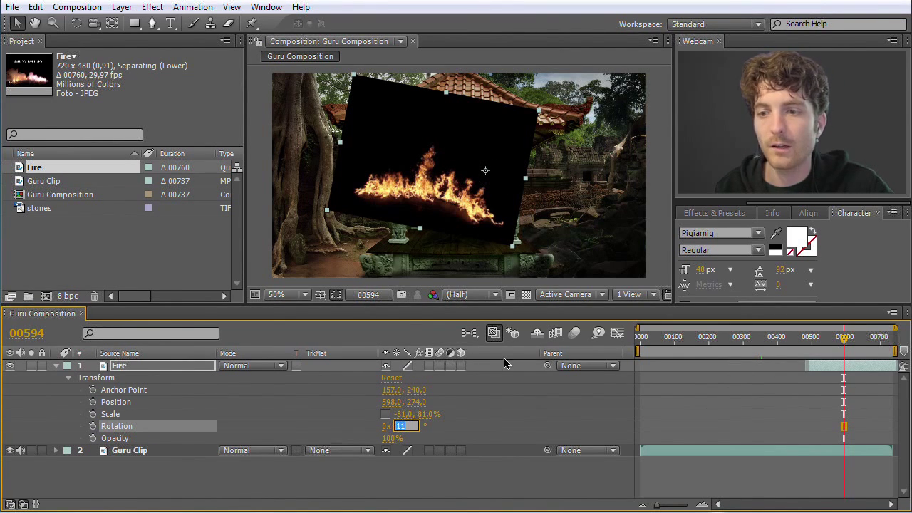
pyautogui.write('0')
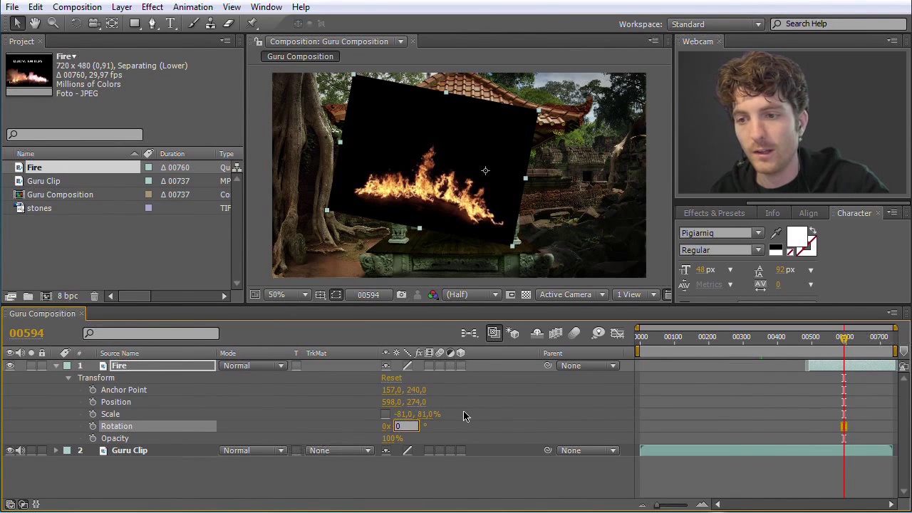
pyautogui.click(463, 417)
pyautogui.moveTo(390, 439); pyautogui.dragTo(417, 446)
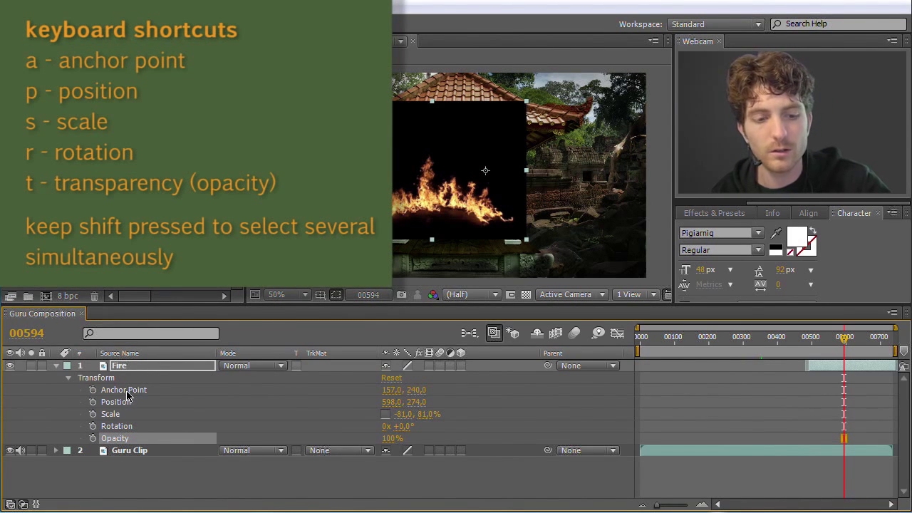
# Step: Solo each Fire property in turn, then show Opacity plus Position and Anchor Point
pyautogui.press('a')
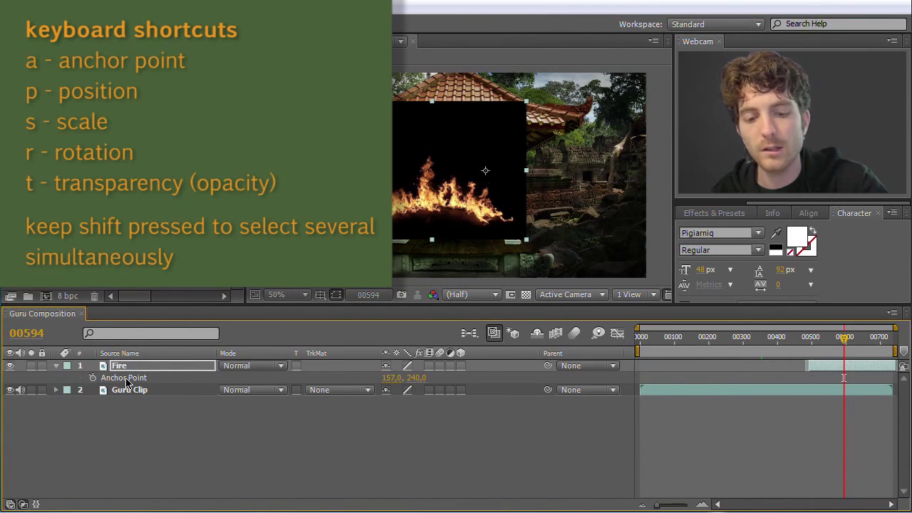
pyautogui.press('p')
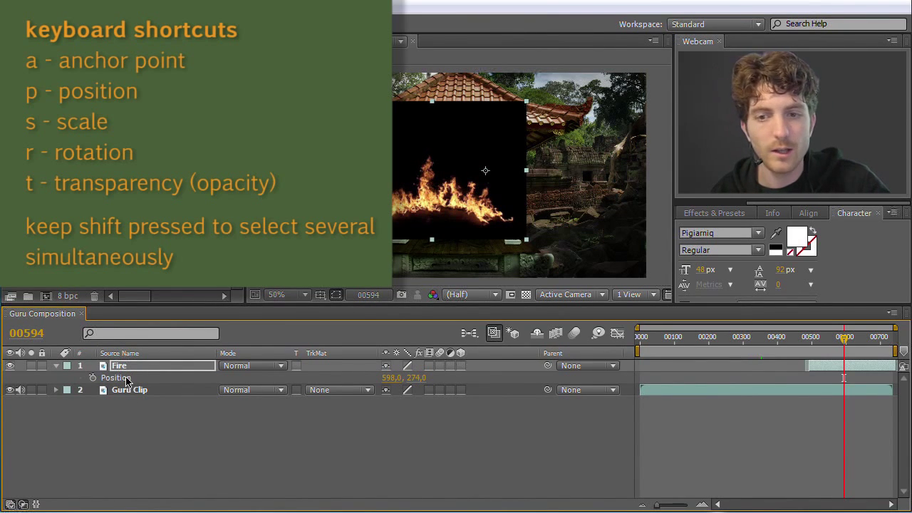
pyautogui.press('s')
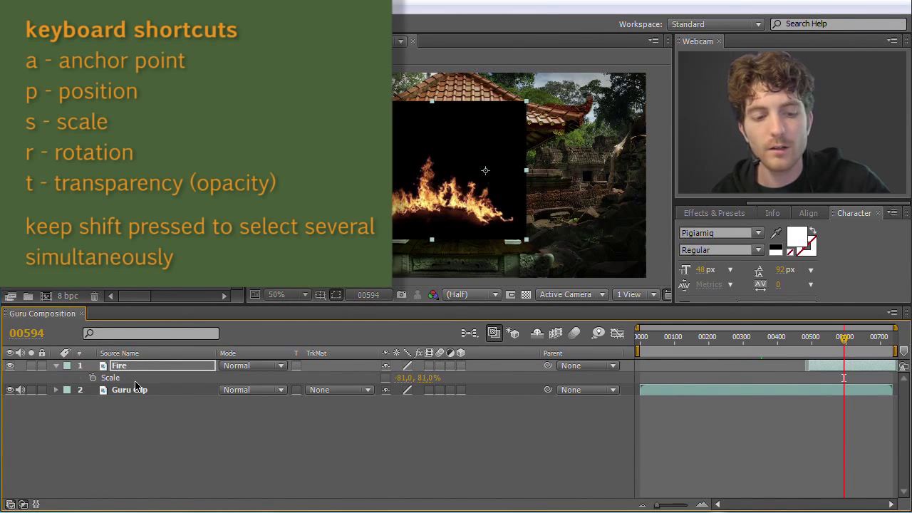
pyautogui.press('r')
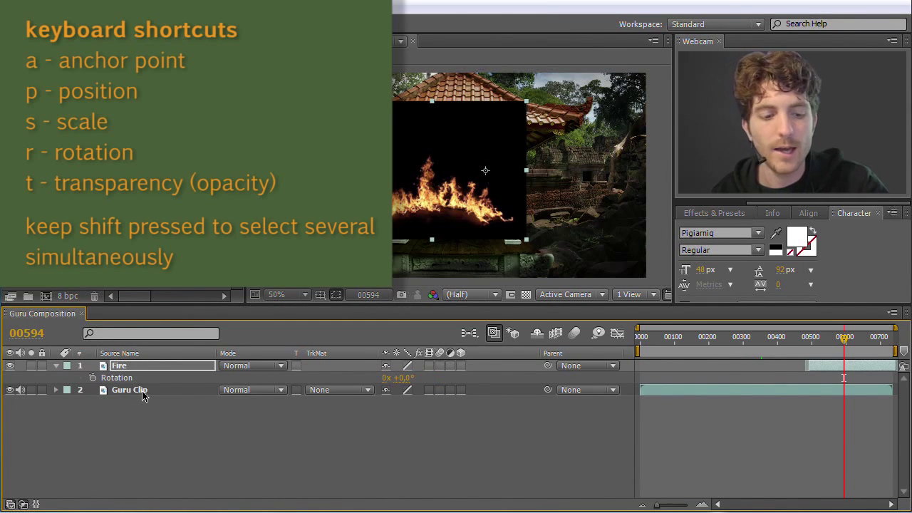
pyautogui.press('t')
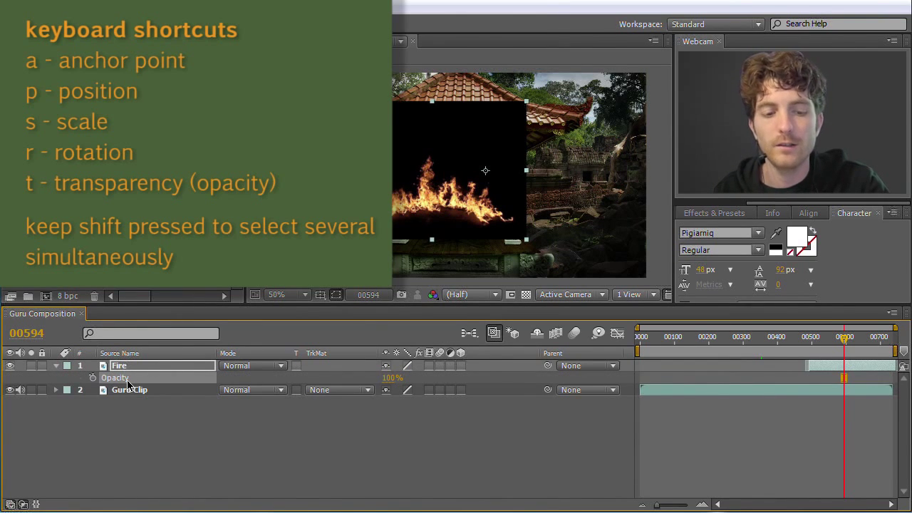
pyautogui.press('t')
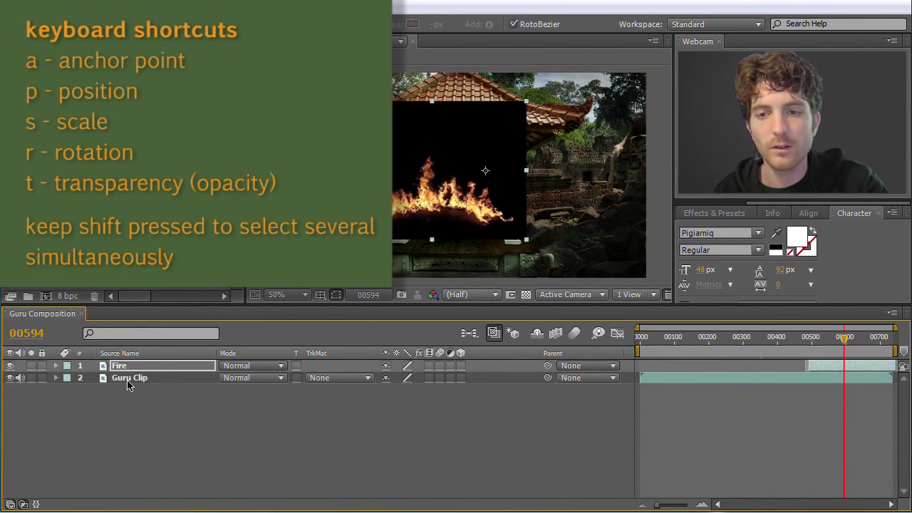
pyautogui.press('t')
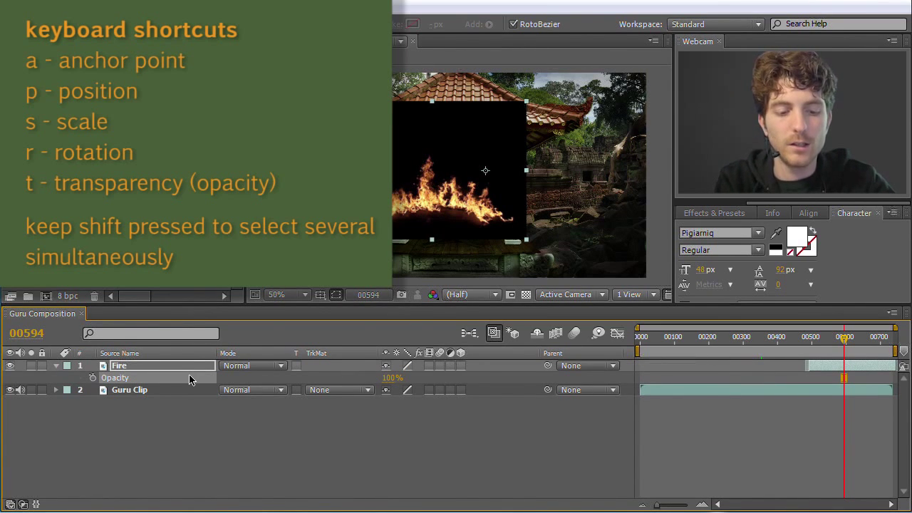
pyautogui.hotkey('shift', 'p')
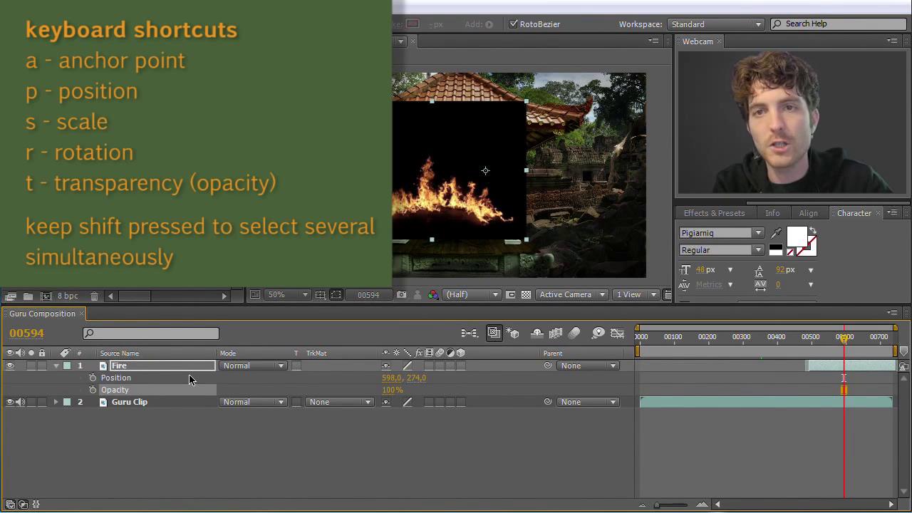
pyautogui.hotkey('shift', 'a')
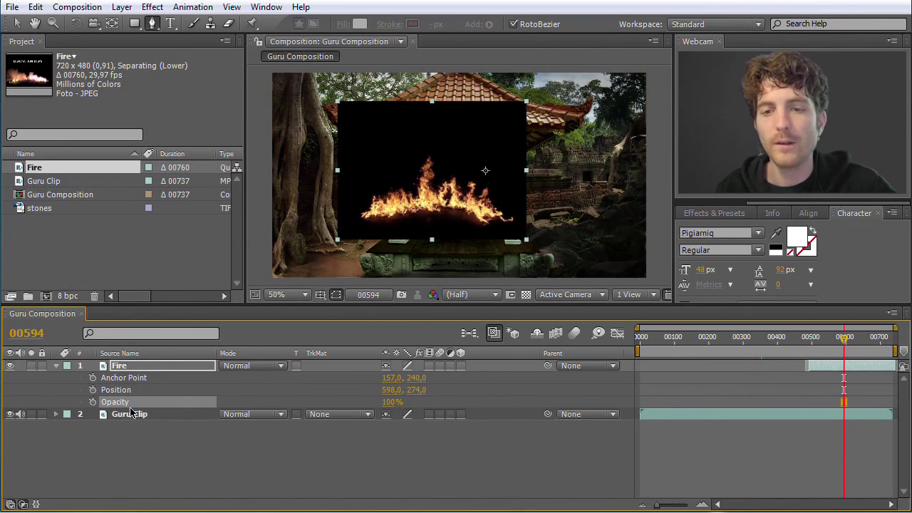
# Step: Expand and collapse the Guru Clip layer's Transform properties
pyautogui.click(57, 416)
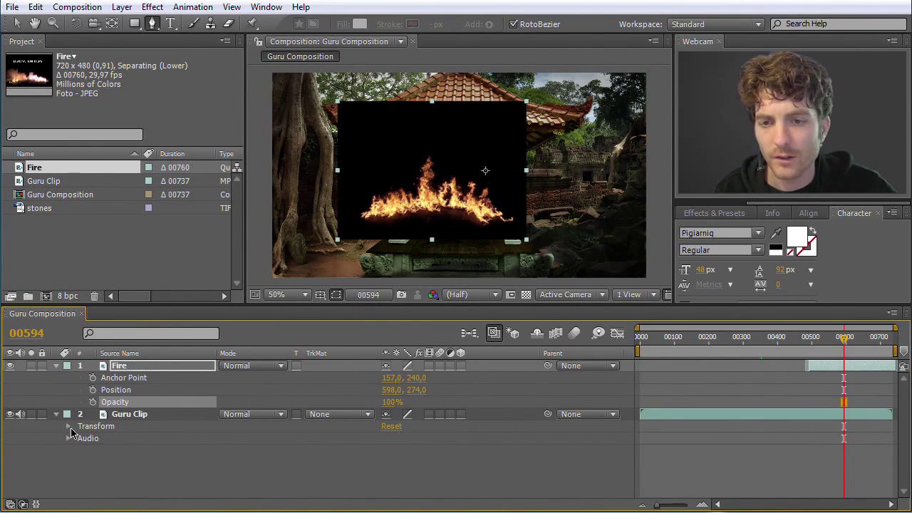
pyautogui.click(68, 427)
pyautogui.click(68, 428)
pyautogui.click(55, 415)
# Step: Select Fire and Guru Clip, show only Position for both, then reselect Fire
pyautogui.click(135, 367)
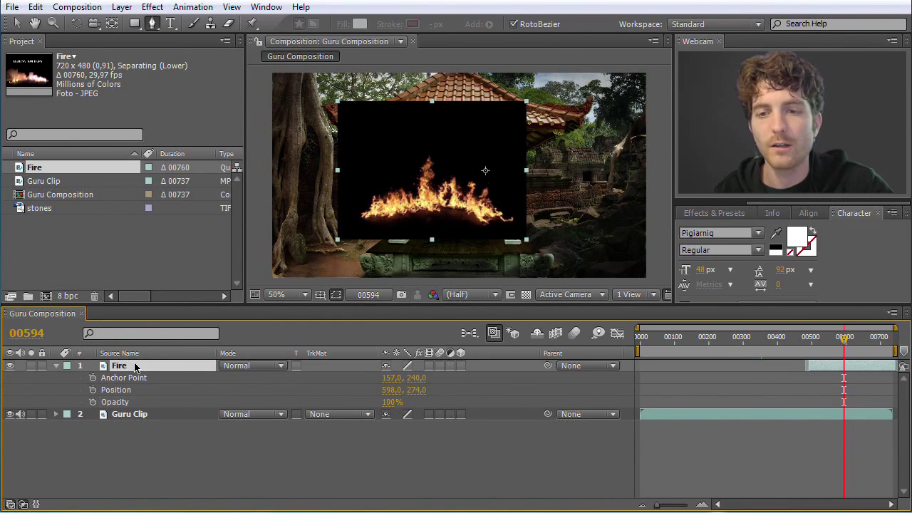
pyautogui.keyDown('shift'); pyautogui.click(134, 414); pyautogui.keyUp('shift')
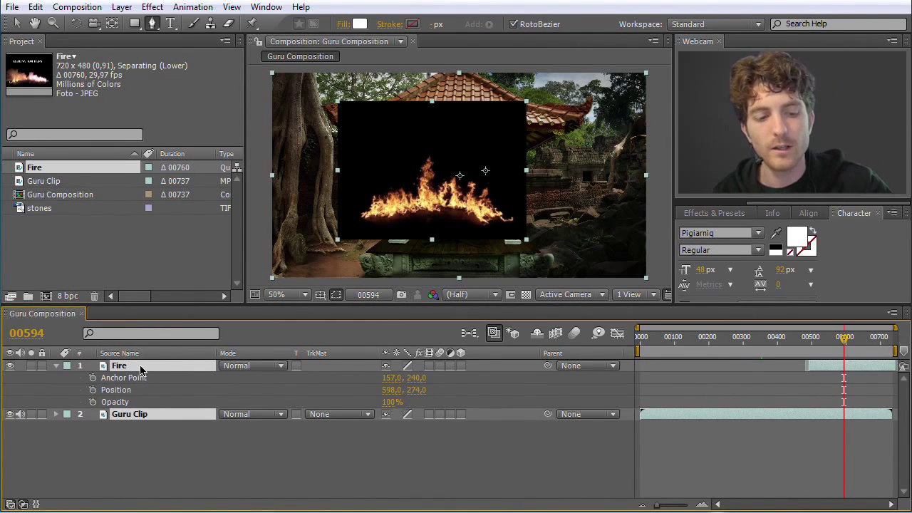
pyautogui.press('u')
pyautogui.press('p')
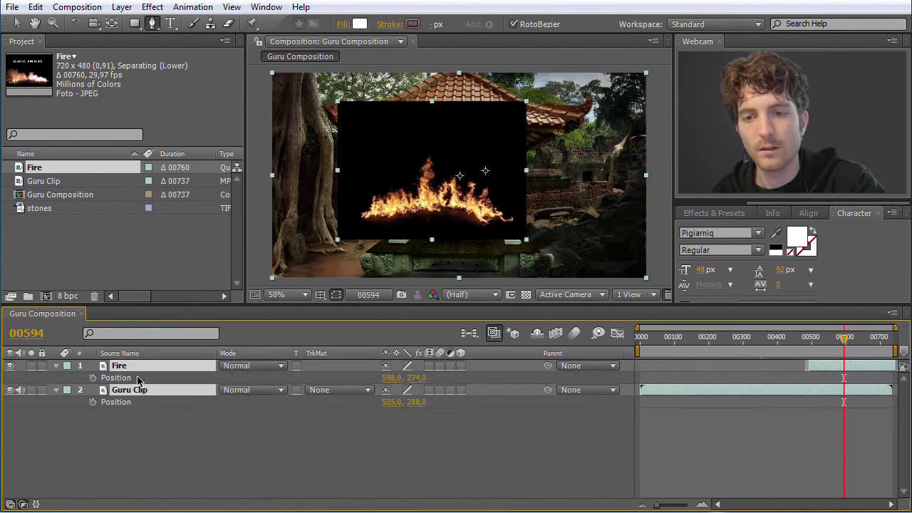
pyautogui.click(152, 427)
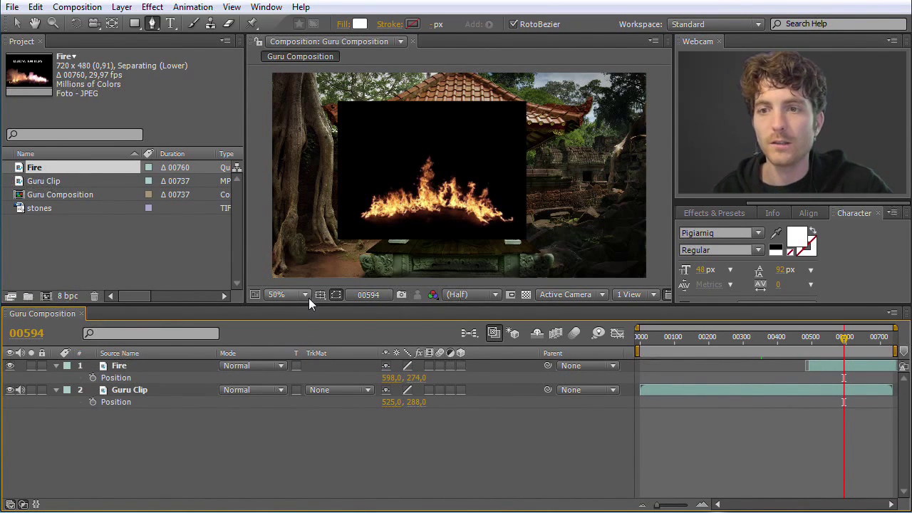
pyautogui.click(120, 367)
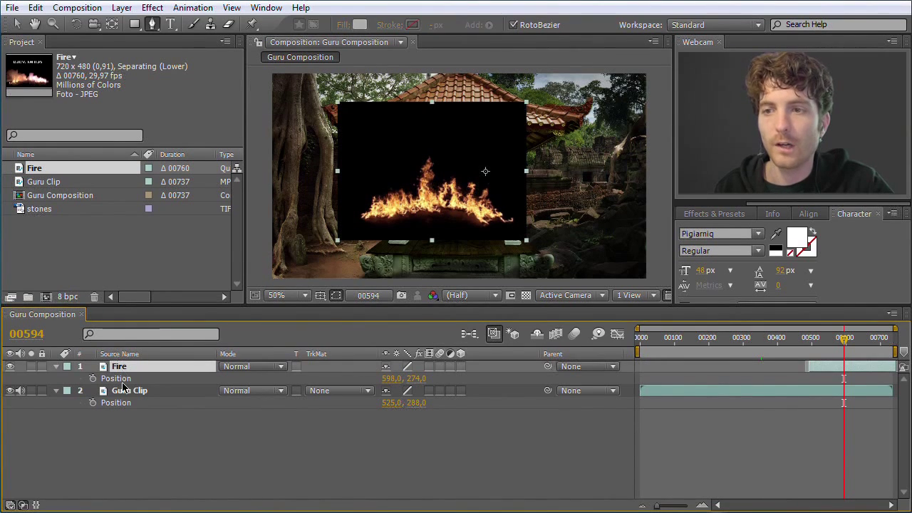
pyautogui.click(24, 212)
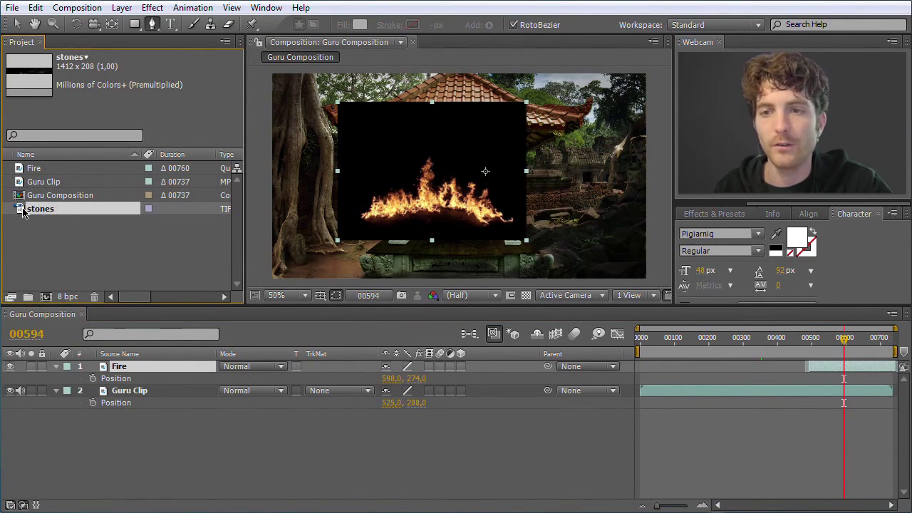
# Step: Add the stones image to the composition above Guru Clip and shift it in frame
pyautogui.moveTo(29, 225); pyautogui.dragTo(116, 407)
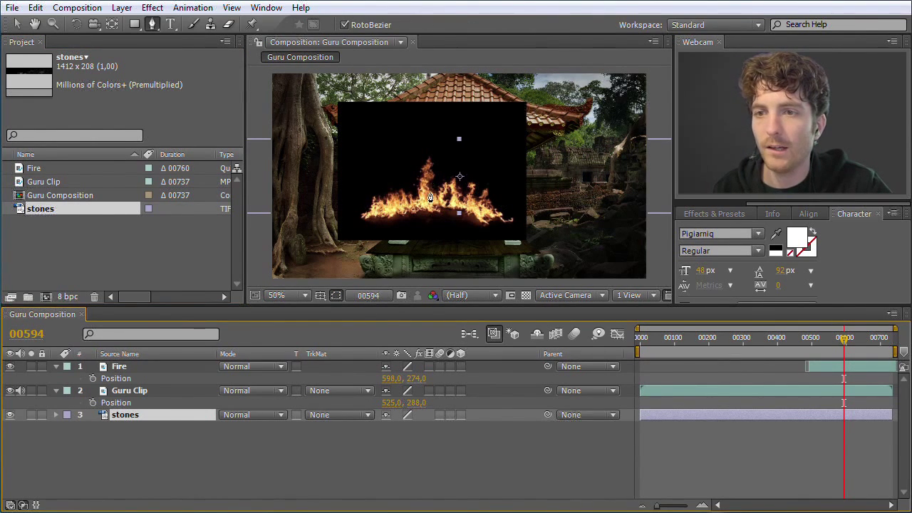
pyautogui.click(154, 24)
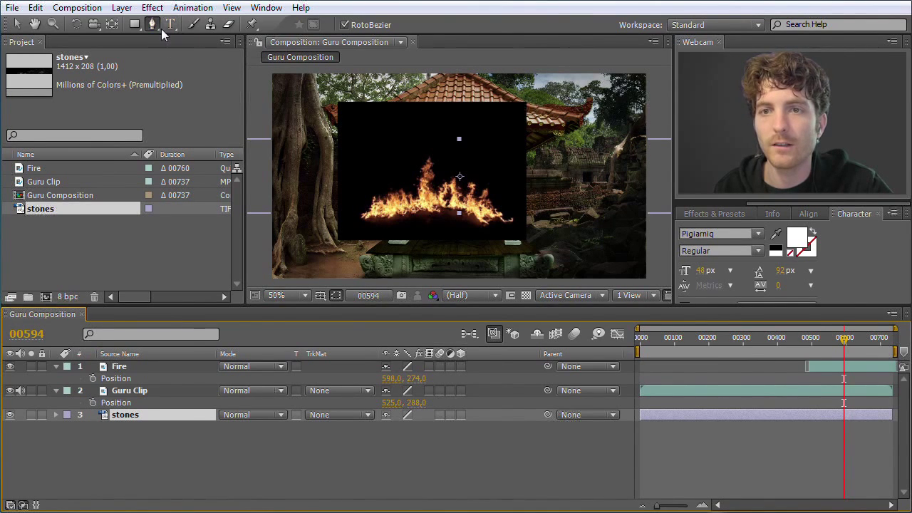
pyautogui.click(17, 24)
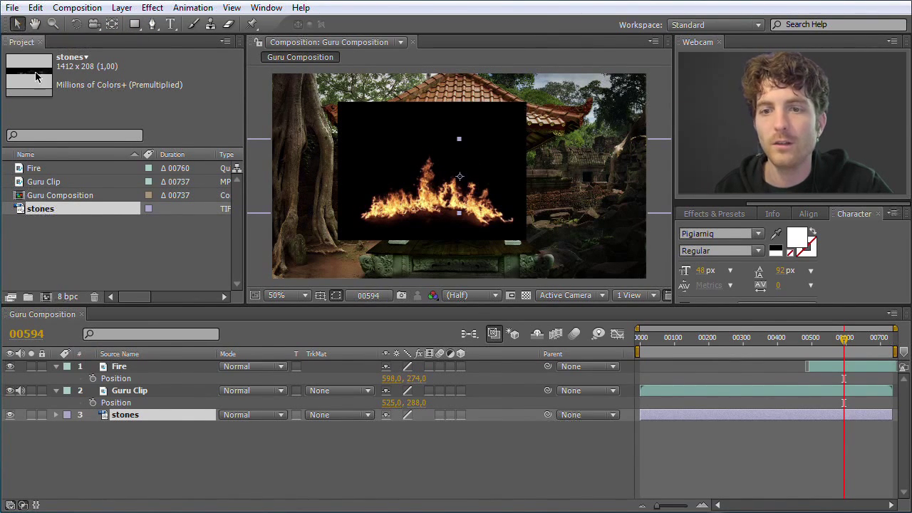
pyautogui.click(141, 415)
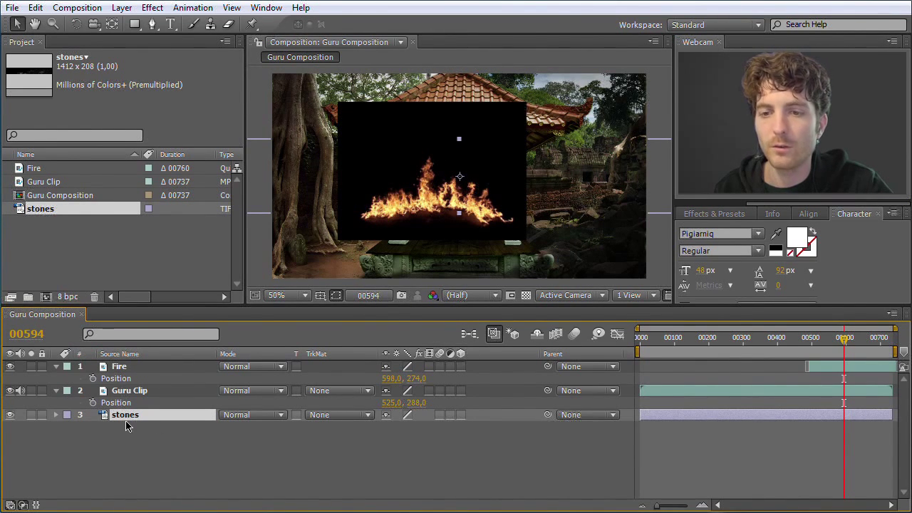
pyautogui.moveTo(125, 422); pyautogui.dragTo(127, 385)
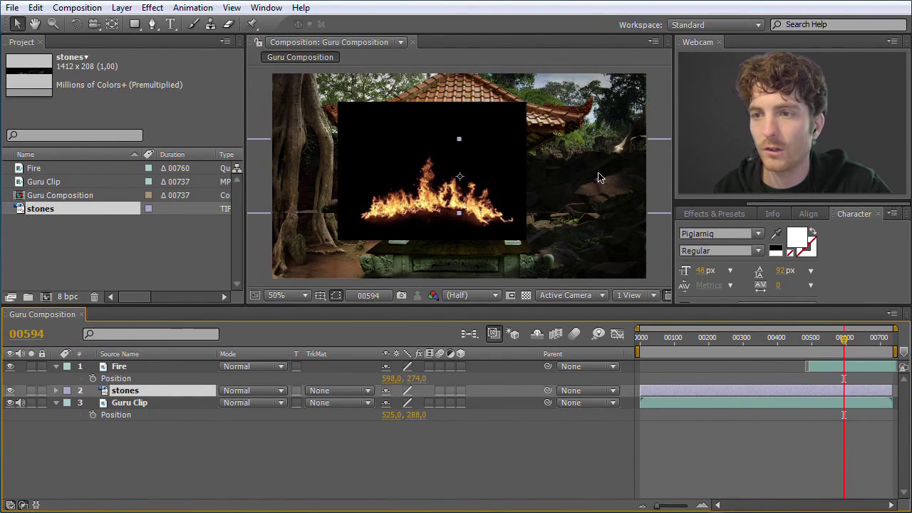
pyautogui.moveTo(518, 189); pyautogui.dragTo(462, 194)
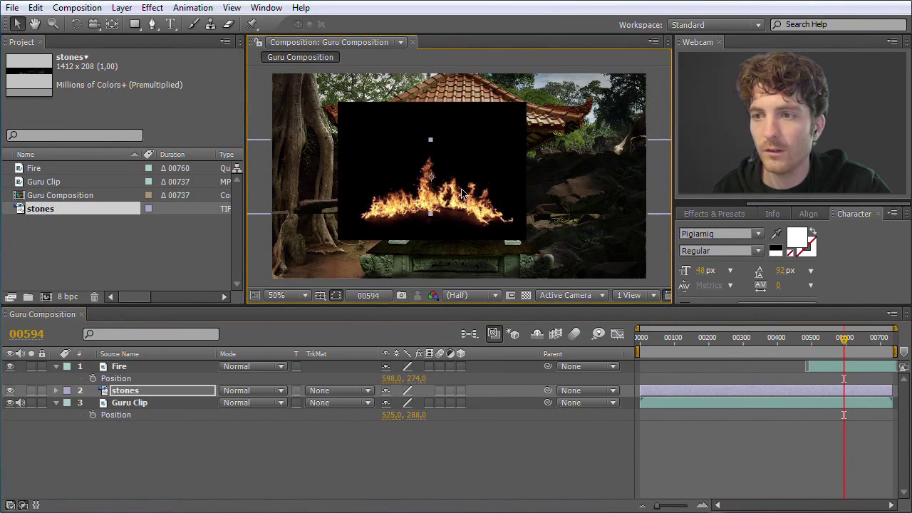
# Step: Reorder stones beneath Fire and move it down to the frame's bottom, nudged slightly right
pyautogui.moveTo(117, 392); pyautogui.dragTo(124, 364)
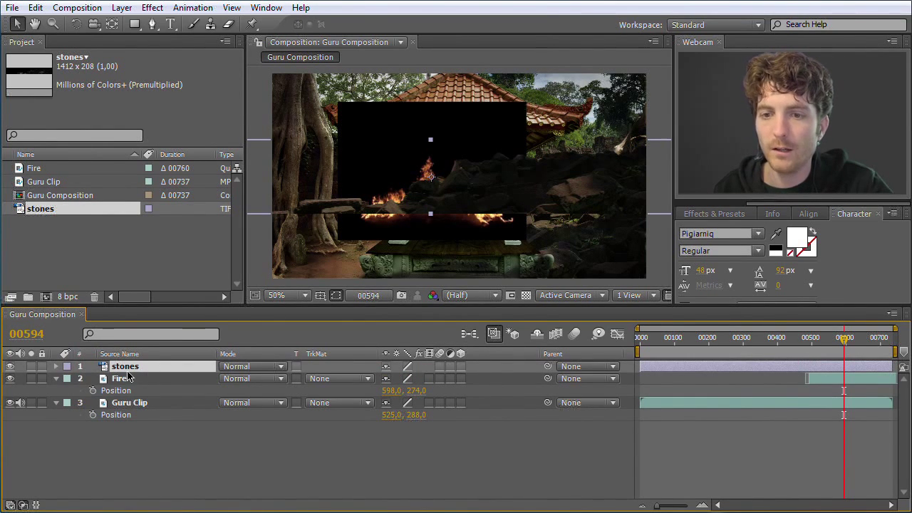
pyautogui.moveTo(128, 368); pyautogui.dragTo(128, 390)
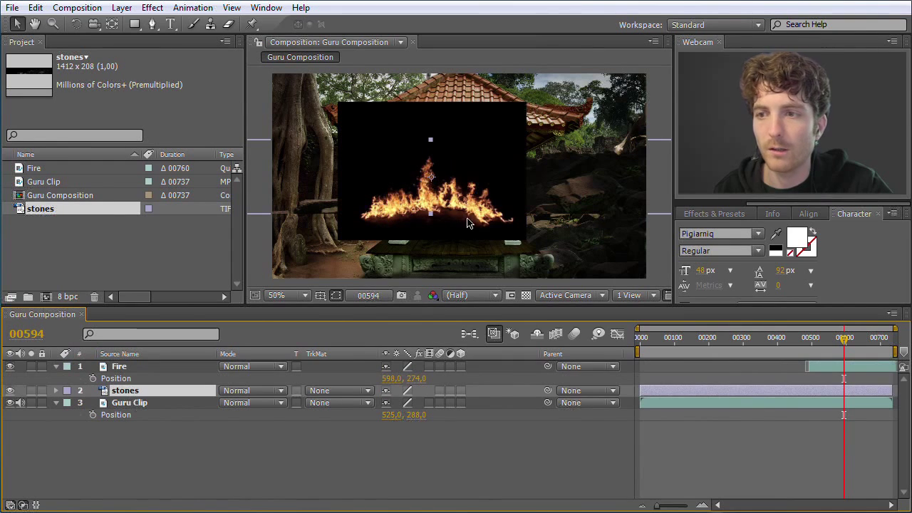
pyautogui.moveTo(555, 173); pyautogui.dragTo(555, 244)
pyautogui.click(474, 279)
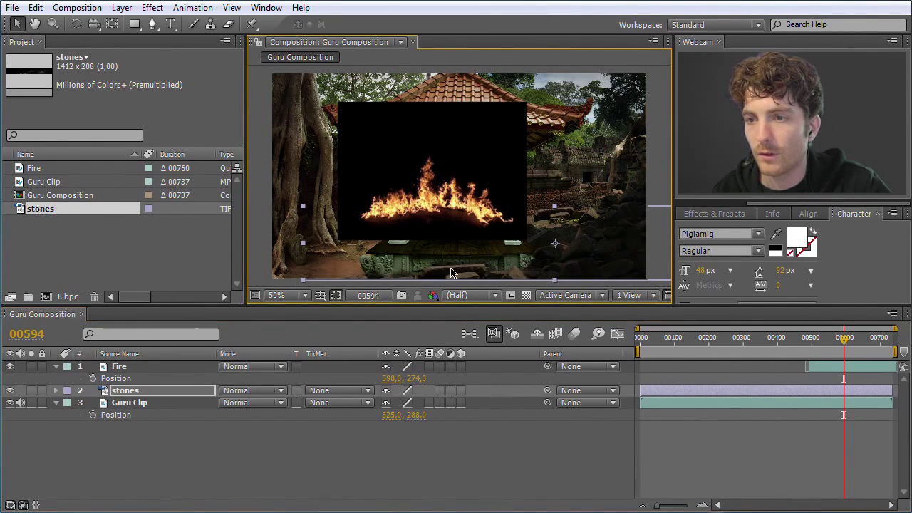
pyautogui.moveTo(468, 279); pyautogui.dragTo(477, 278)
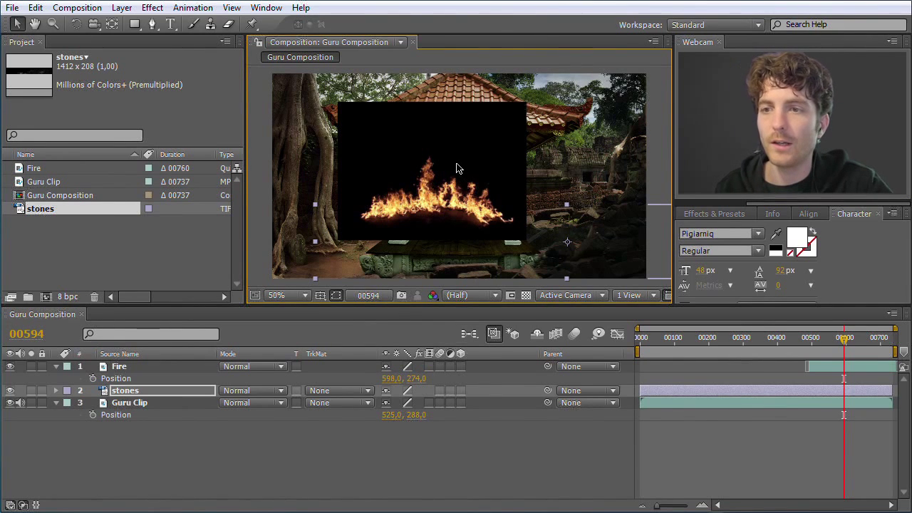
# Step: Drag the Fire layer down toward the temple floor to position 702, 424
pyautogui.click(458, 169)
pyautogui.moveTo(442, 159); pyautogui.dragTo(477, 209)
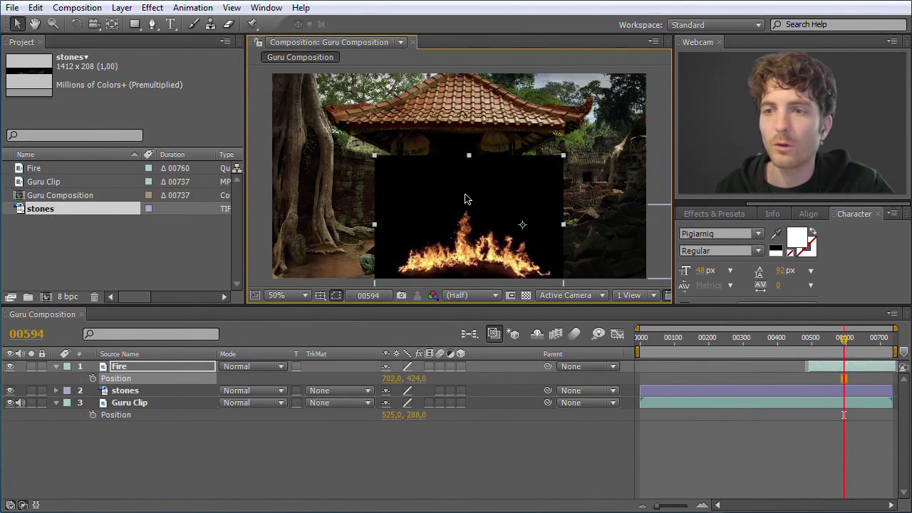
pyautogui.hotkey('ctrl', 'Down')
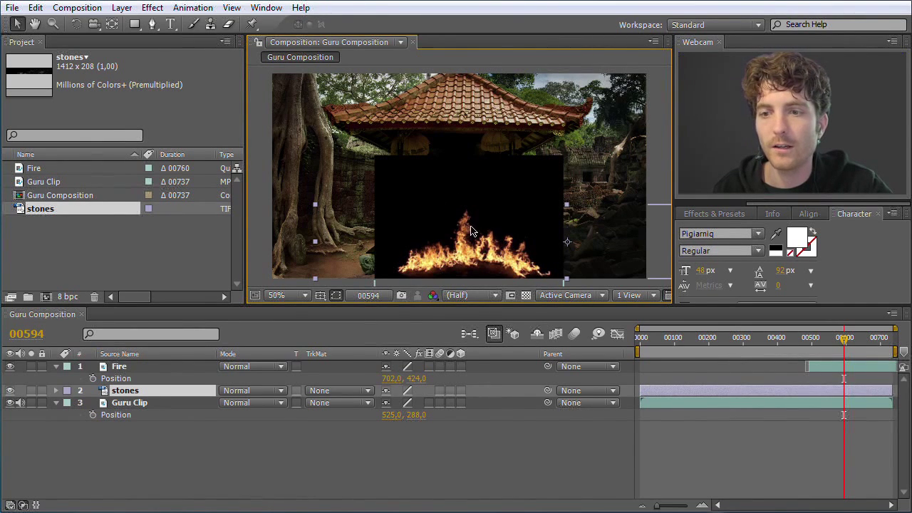
pyautogui.click(131, 367)
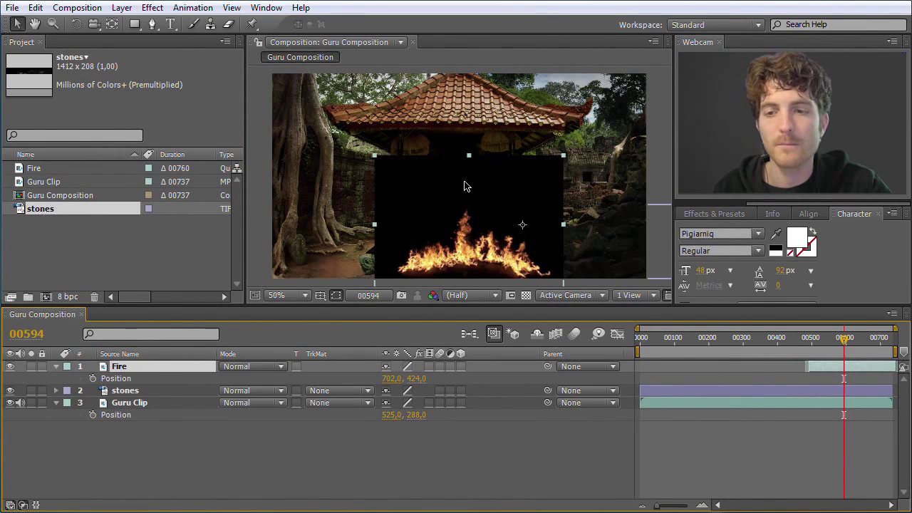
# Step: Try Screen, Lighten, Add and Lighter Color blend modes on the Fire layer
pyautogui.click(281, 368)
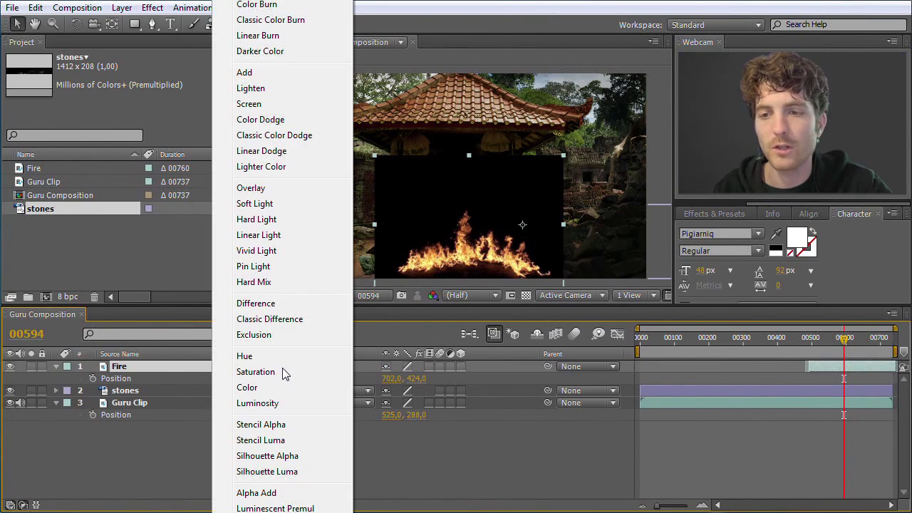
pyautogui.click(249, 104)
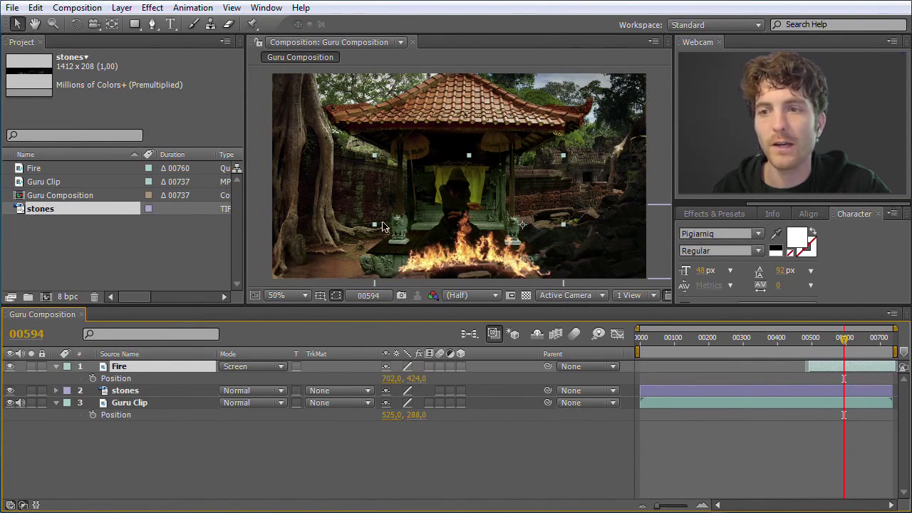
pyautogui.click(279, 367)
pyautogui.click(250, 88)
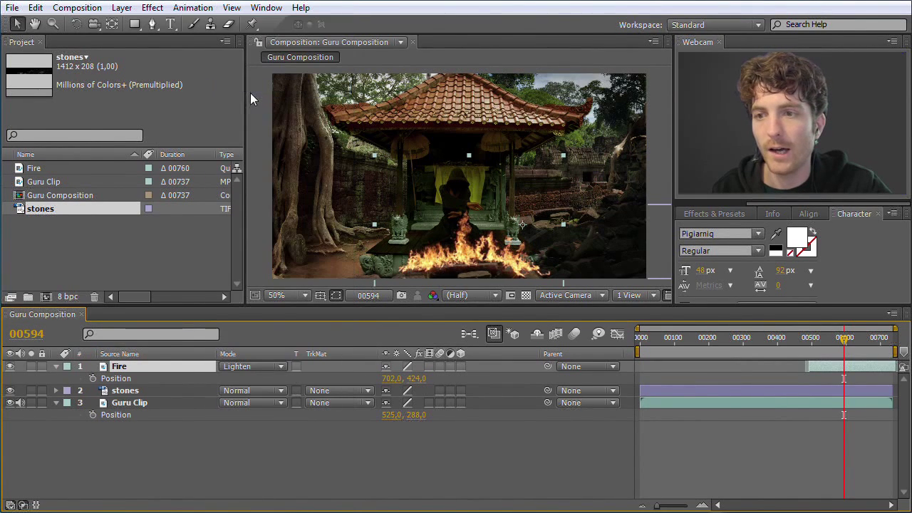
pyautogui.click(281, 367)
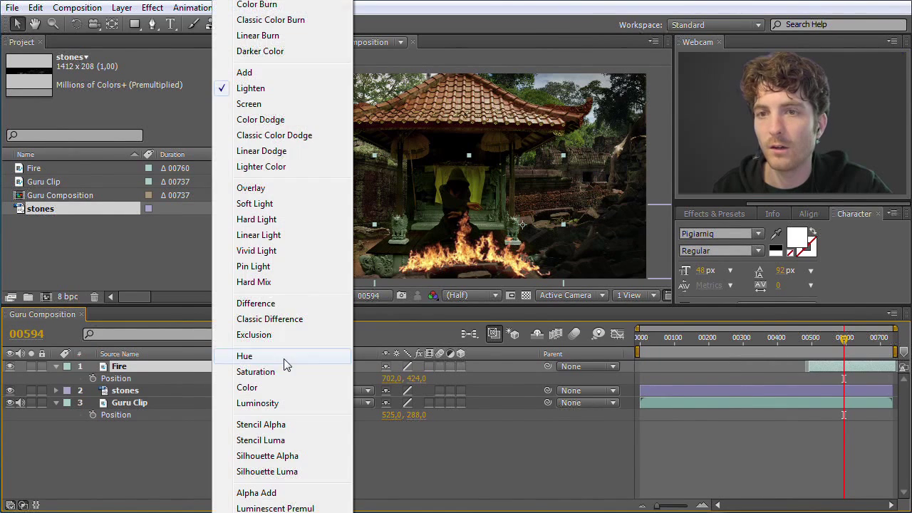
pyautogui.click(248, 74)
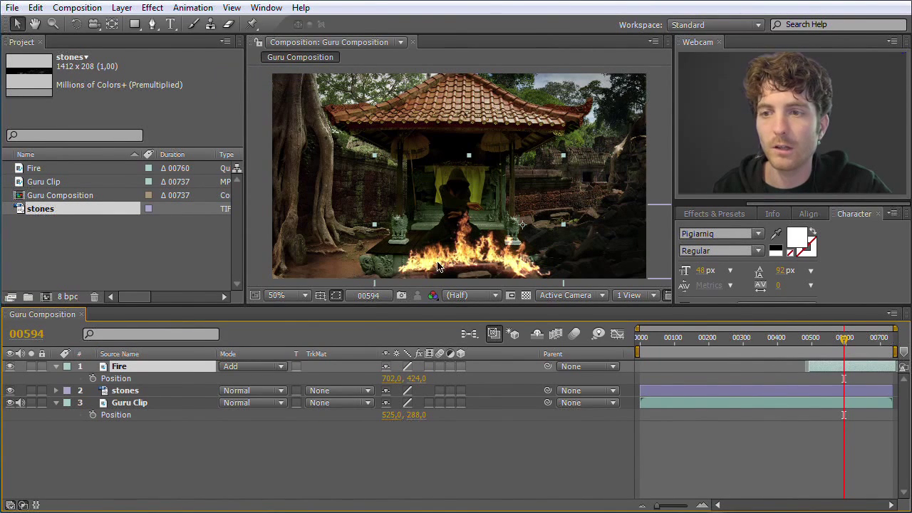
pyautogui.click(282, 367)
pyautogui.click(263, 170)
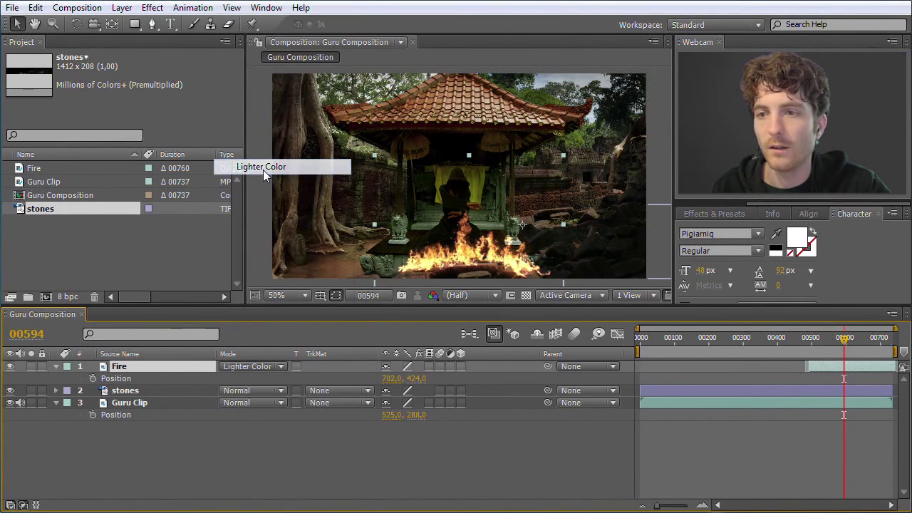
# Step: Try Vivid Light and Hard Light on Fire, then leave it on Difference
pyautogui.click(281, 368)
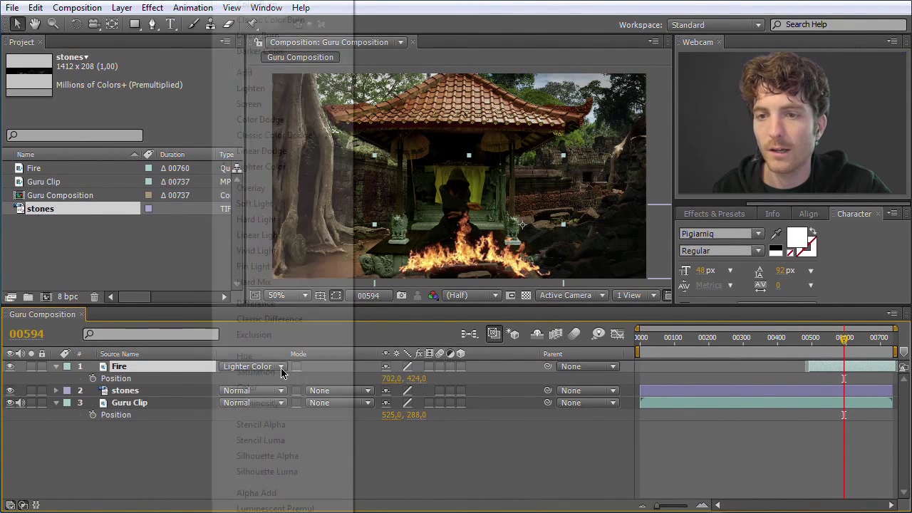
pyautogui.click(254, 248)
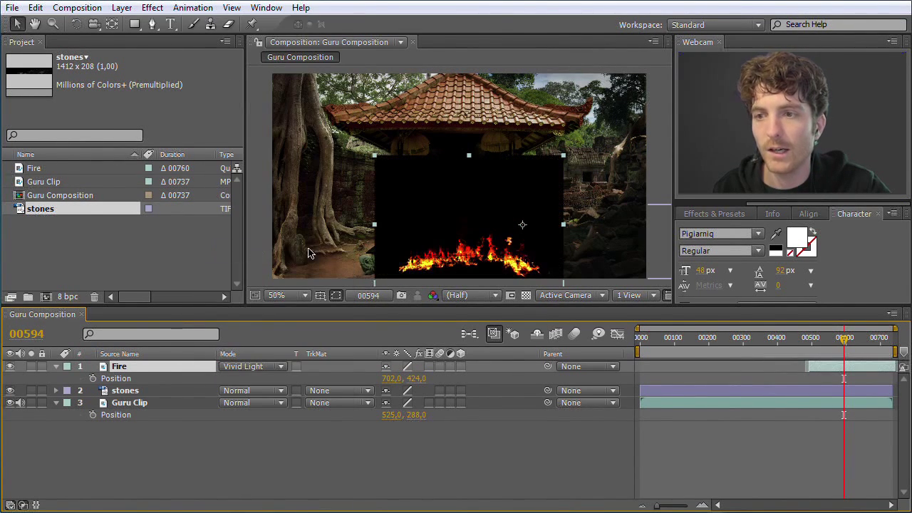
pyautogui.click(281, 367)
pyautogui.click(262, 218)
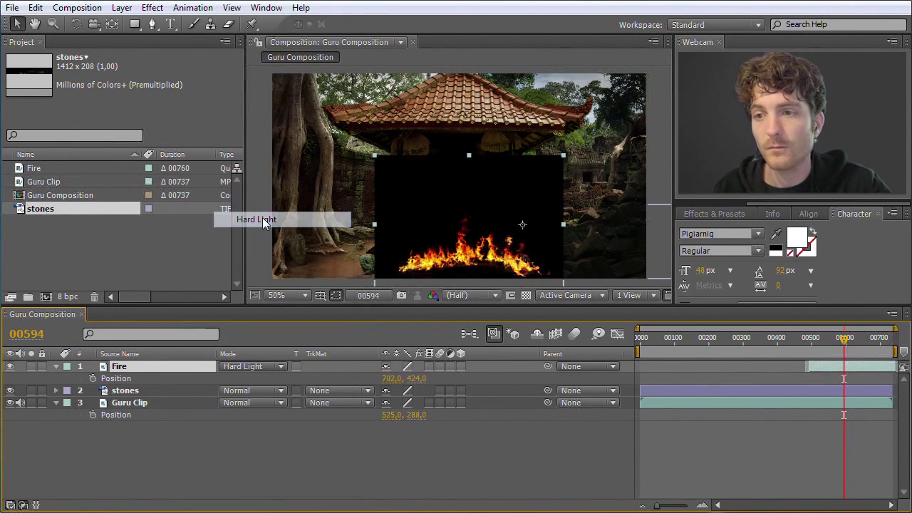
pyautogui.click(280, 367)
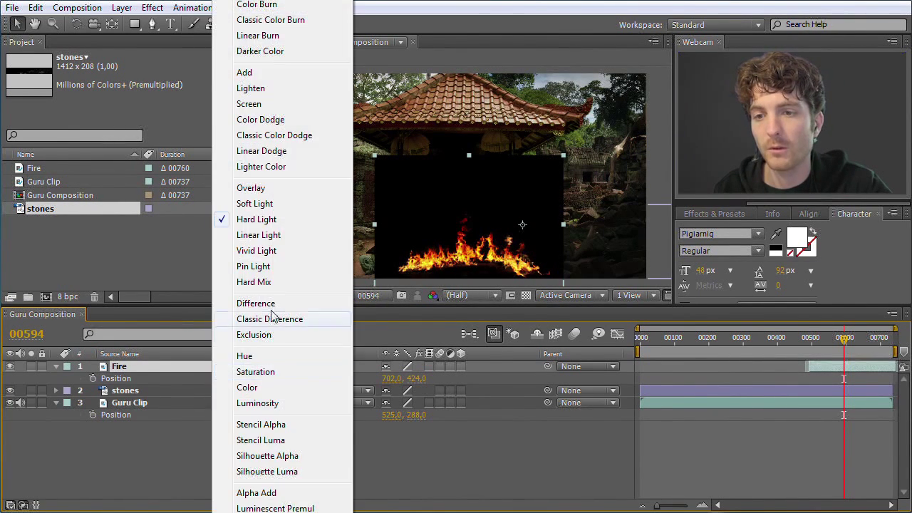
pyautogui.click(271, 301)
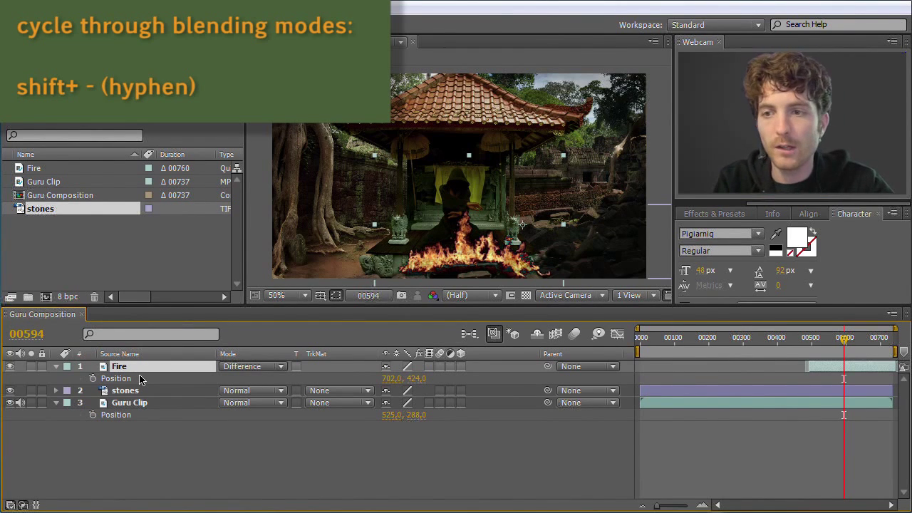
# Step: Step Fire's blend mode back through Linear Light, Overlay and Screen to Add with Shift+-
pyautogui.hotkey('shift', '-')
pyautogui.hotkey('shift', '-')
pyautogui.hotkey('shift', '-')
pyautogui.hotkey('shift', '-')
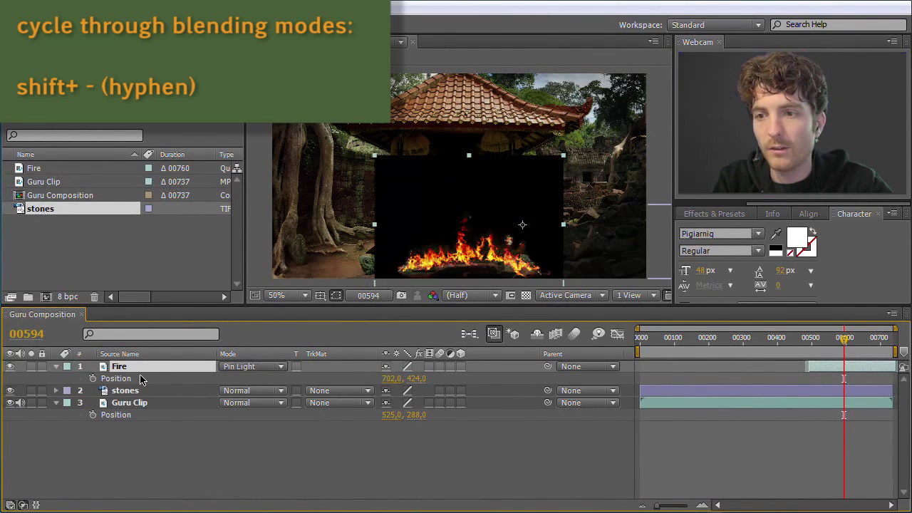
pyautogui.hotkey('shift', '-')
pyautogui.hotkey('shift', '-')
pyautogui.hotkey('shift', '-')
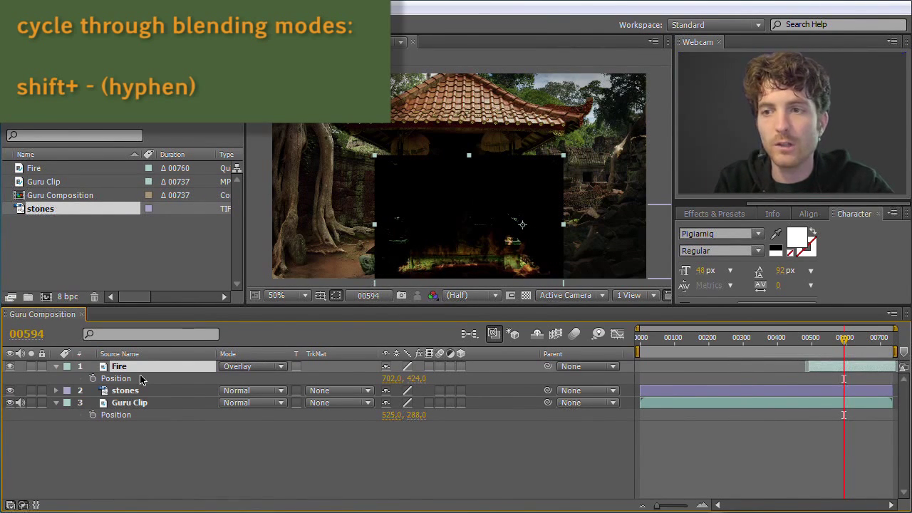
pyautogui.hotkey('shift', '-')
pyautogui.hotkey('shift', '-')
pyautogui.hotkey('shift', '-')
pyautogui.hotkey('shift', '-')
pyautogui.hotkey('shift', '-')
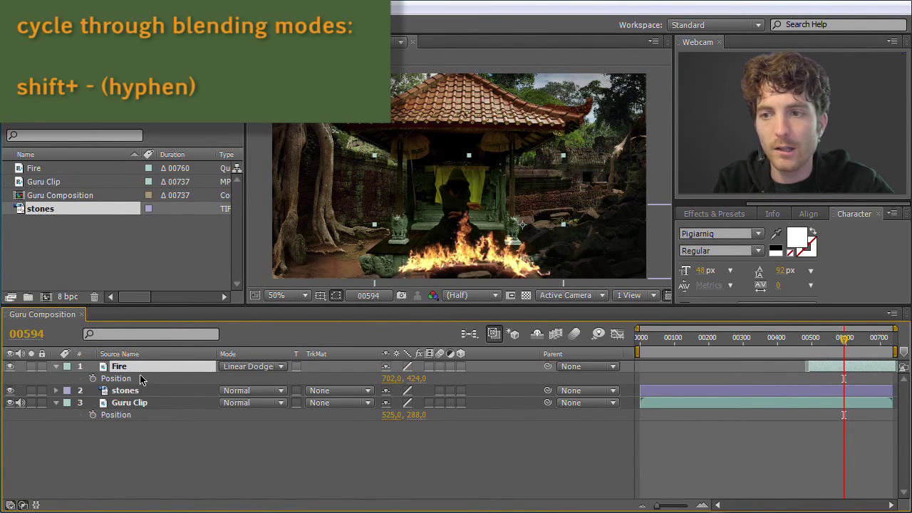
pyautogui.hotkey('shift', '-')
pyautogui.hotkey('shift', '-')
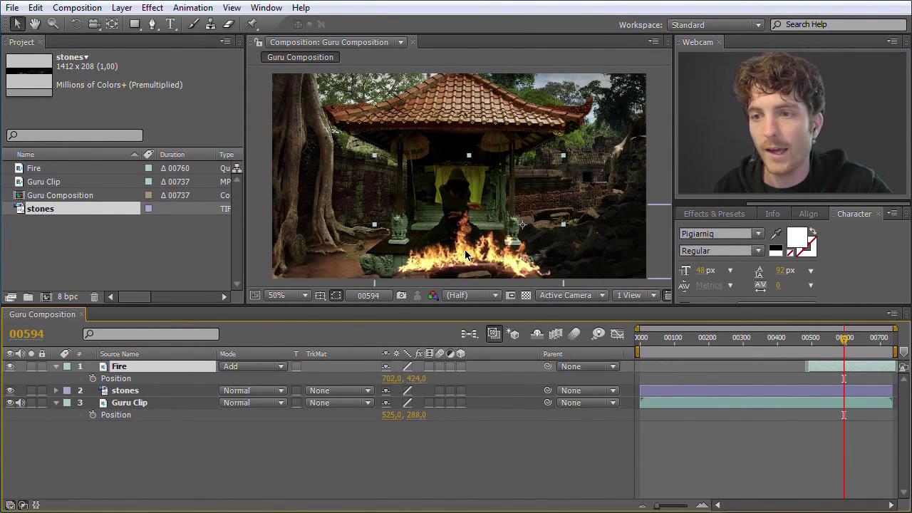
# Step: Nudge the Fire layer with arrow keys to position 698, 434
pyautogui.press('Down')
pyautogui.press('Down')
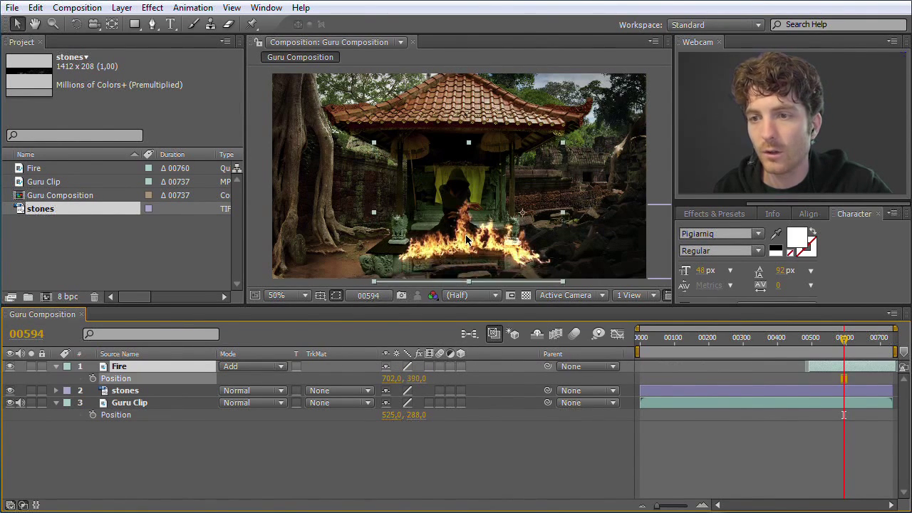
pyautogui.press('Left')
pyautogui.press('Left')
pyautogui.press('Left')
pyautogui.press('Left')
pyautogui.press('Left')
pyautogui.press('Left')
pyautogui.press('Left')
pyautogui.press('Left')
pyautogui.press('Down')
pyautogui.press('Down')
pyautogui.press('Down')
pyautogui.press('Down')
pyautogui.press('Down')
pyautogui.press('Down')
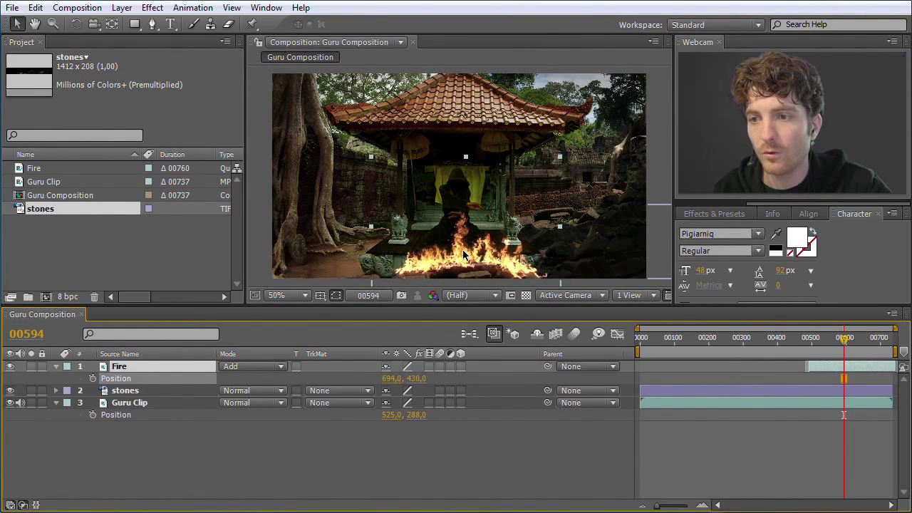
pyautogui.press('Right')
pyautogui.press('Right')
pyautogui.press('Right')
pyautogui.press('Right')
pyautogui.press('Down')
pyautogui.press('Down')
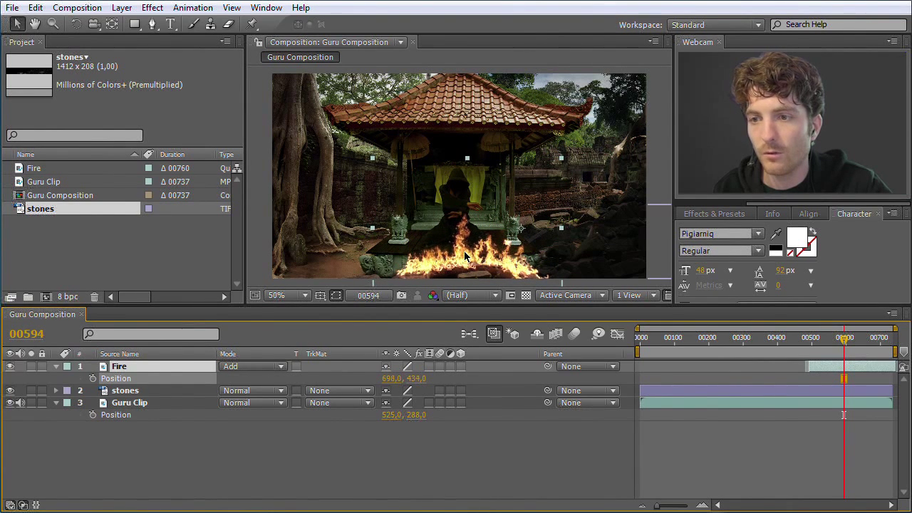
pyautogui.click(465, 256)
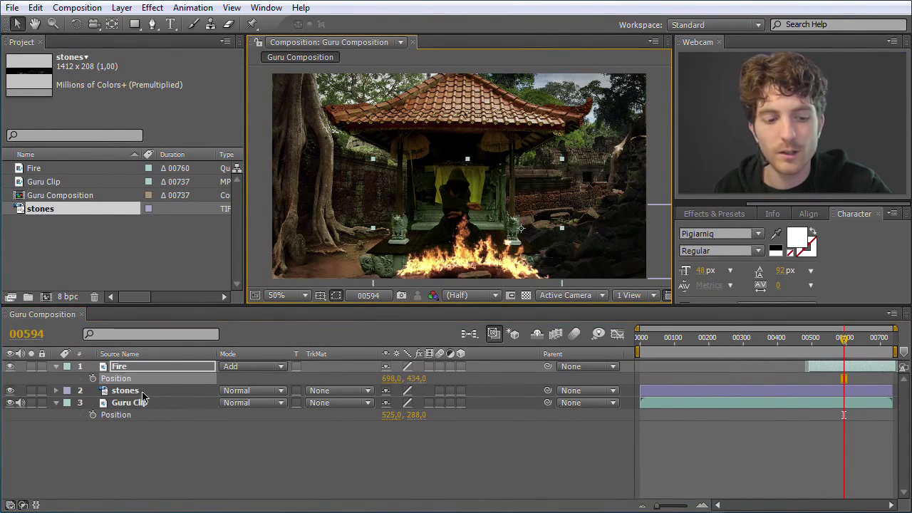
# Step: Scale Fire to -81, 81% with linked proportions, then go back to frame 00446
pyautogui.press('s')
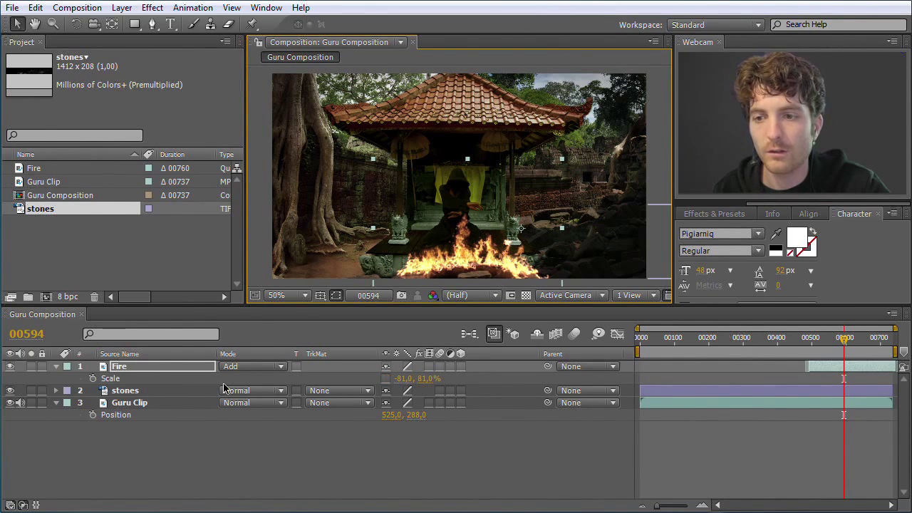
pyautogui.hotkey('alt', 'shift', 's')
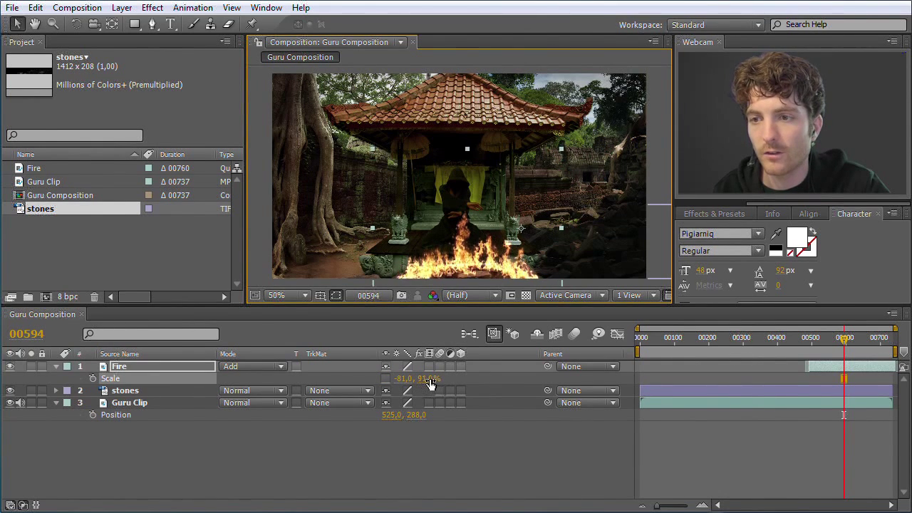
pyautogui.click(427, 379)
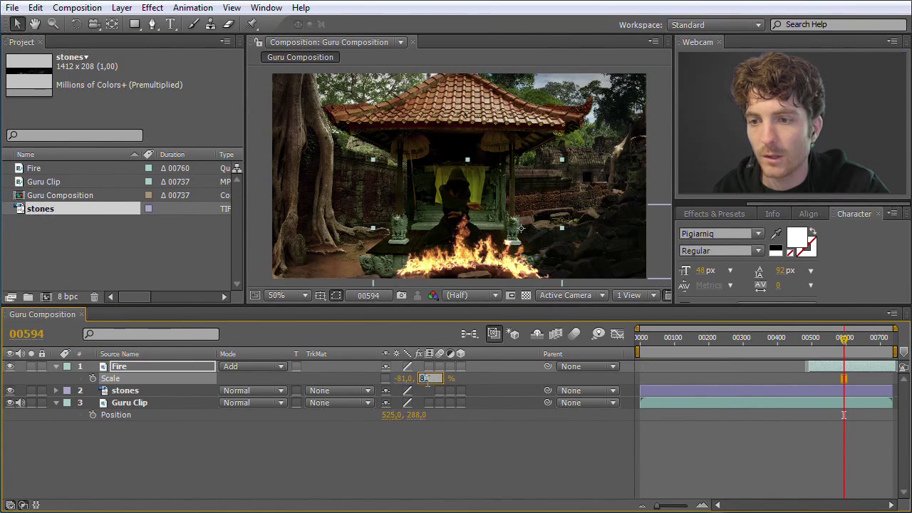
pyautogui.click(446, 453)
pyautogui.click(386, 378)
pyautogui.moveTo(418, 383)
pyautogui.mouseDown()
pyautogui.moveTo(405, 381)
pyautogui.moveTo(438, 383)
pyautogui.moveTo(417, 384)
pyautogui.moveTo(428, 386)
pyautogui.mouseUp()
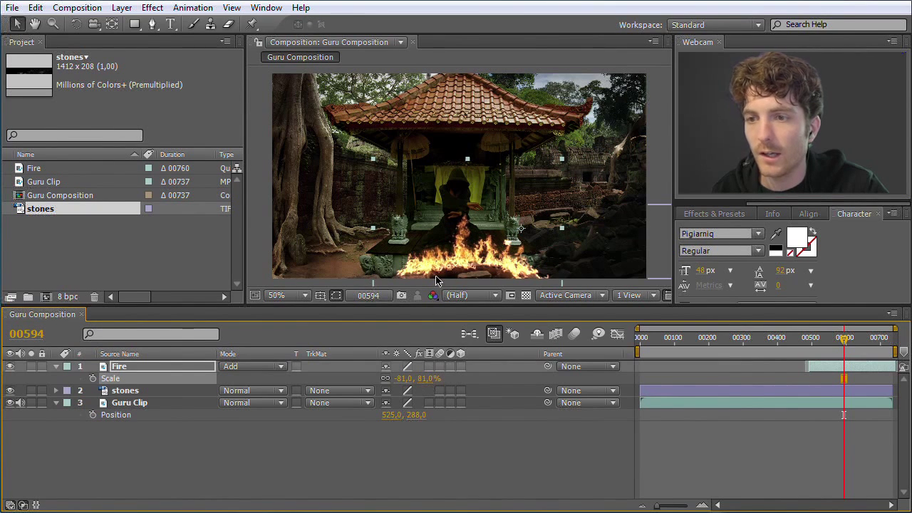
pyautogui.moveTo(843, 340); pyautogui.dragTo(794, 342)
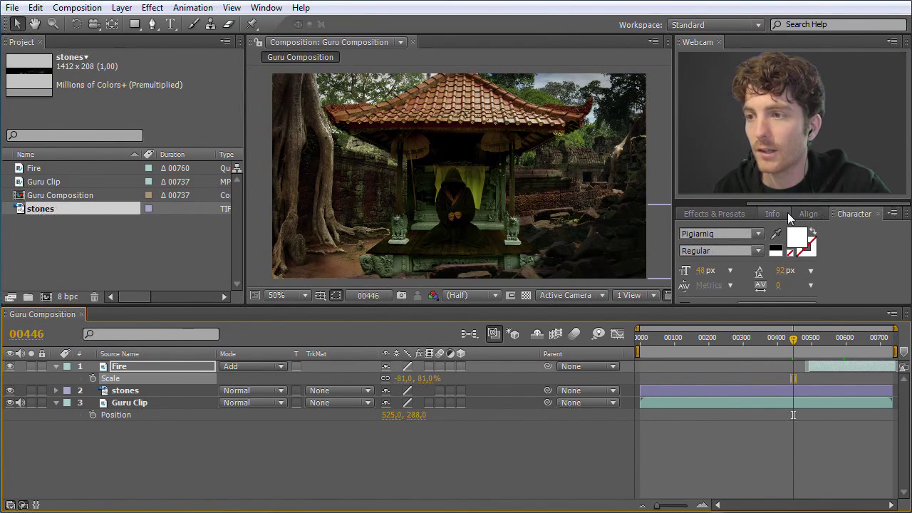
# Step: Play a RAM preview of the fire composite and stop it at frame 00666
pyautogui.moveTo(787, 203); pyautogui.dragTo(779, 208)
pyautogui.moveTo(755, 203); pyautogui.dragTo(708, 204)
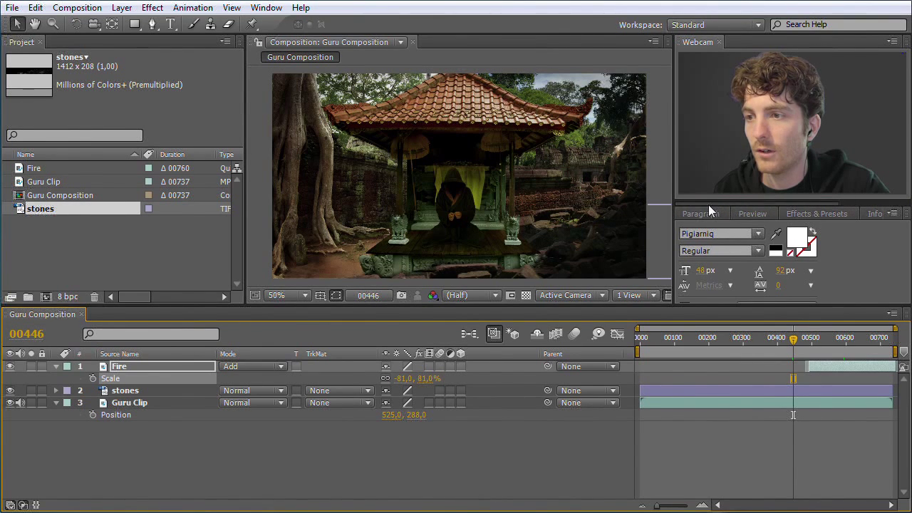
pyautogui.click(751, 213)
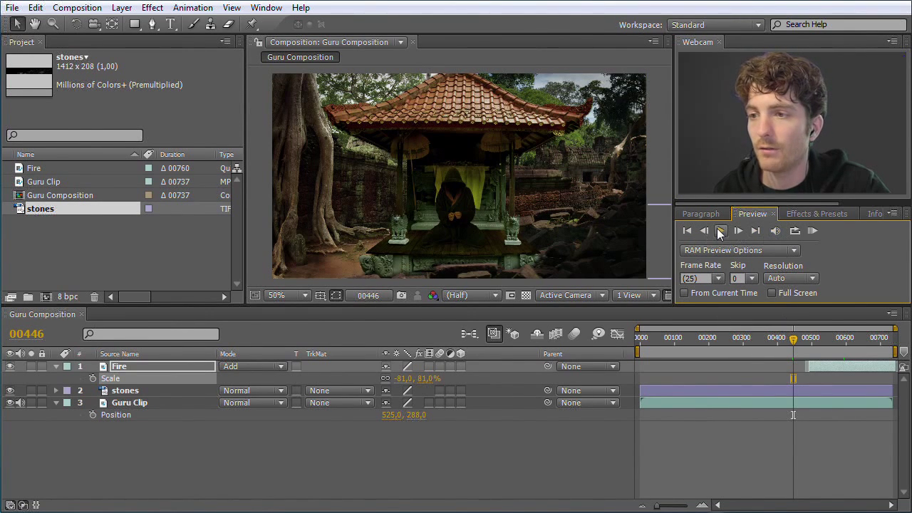
pyautogui.click(720, 231)
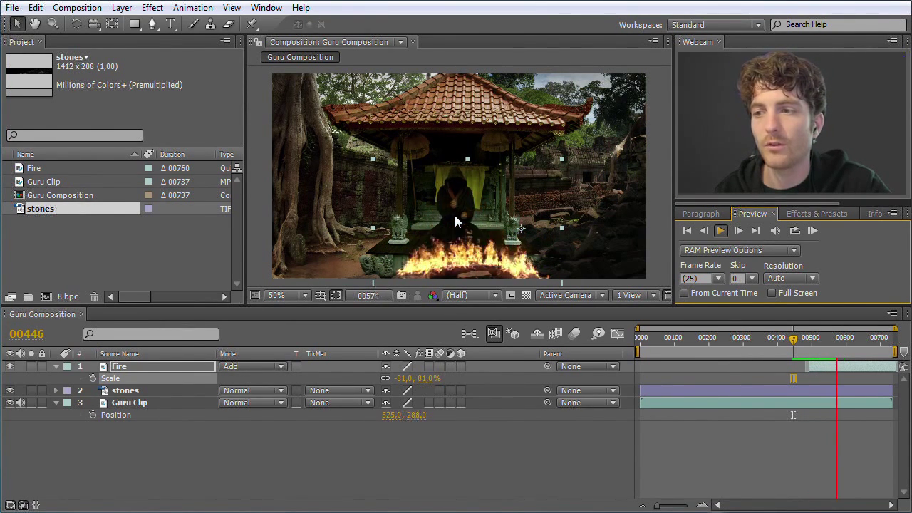
pyautogui.click(724, 230)
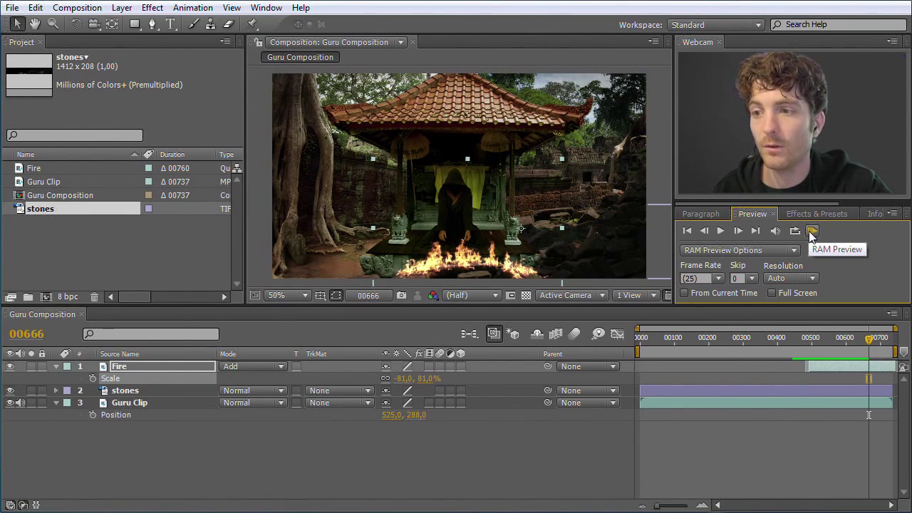
# Step: Set the work area to about 00400–00640, preview it, and switch the loop option
pyautogui.moveTo(638, 351); pyautogui.dragTo(691, 352)
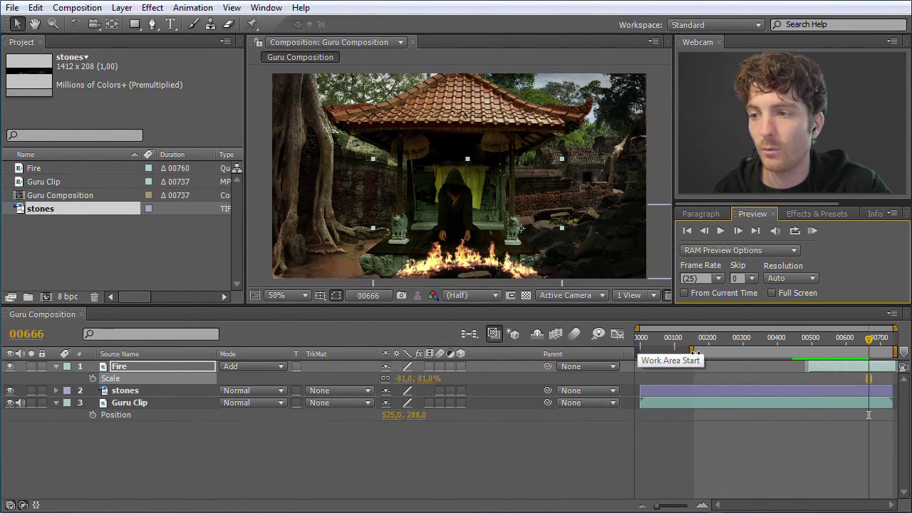
pyautogui.moveTo(896, 352); pyautogui.dragTo(851, 351)
pyautogui.moveTo(695, 352); pyautogui.dragTo(761, 351)
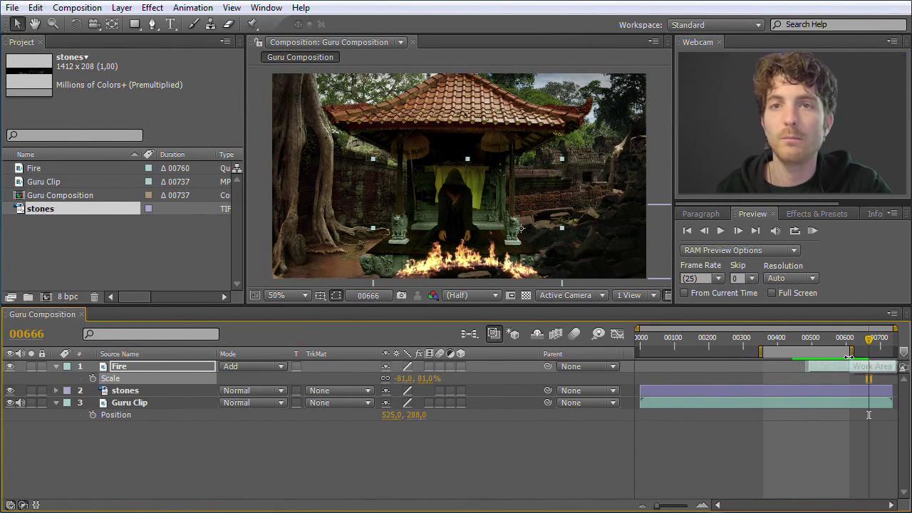
pyautogui.click(812, 231)
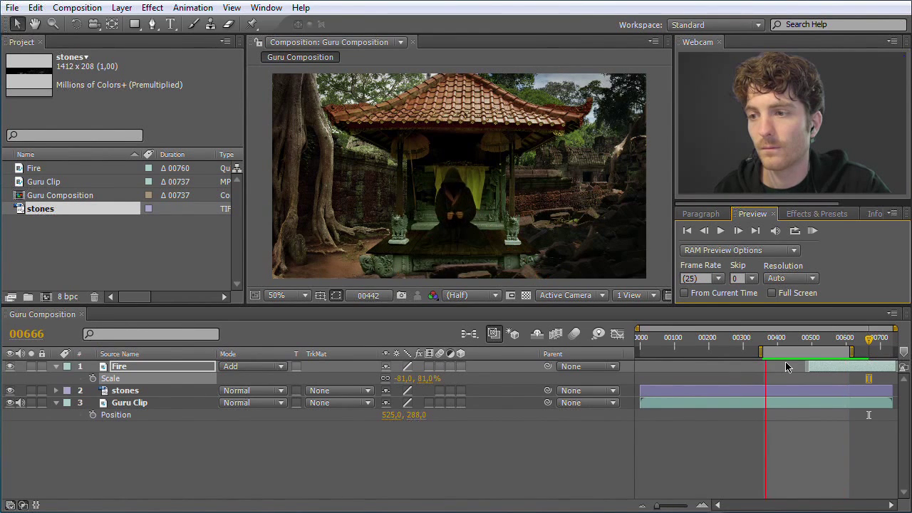
pyautogui.click(813, 232)
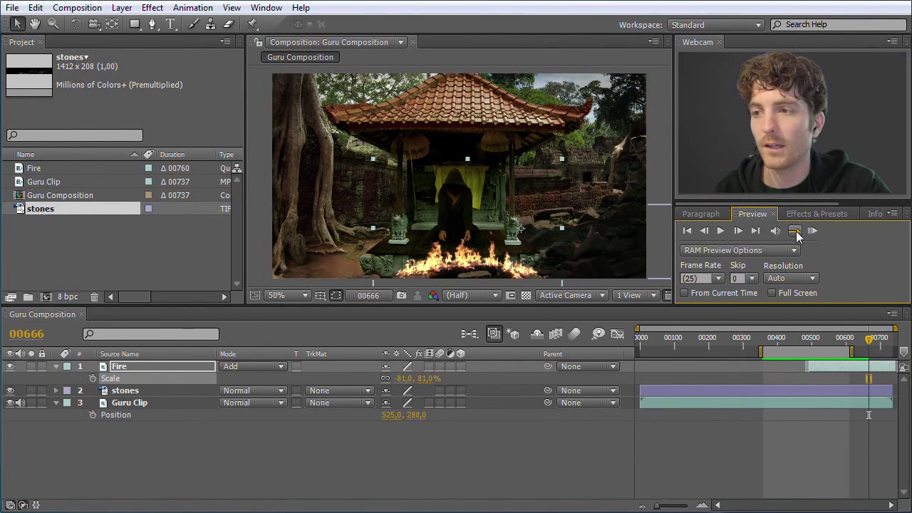
pyautogui.click(795, 231)
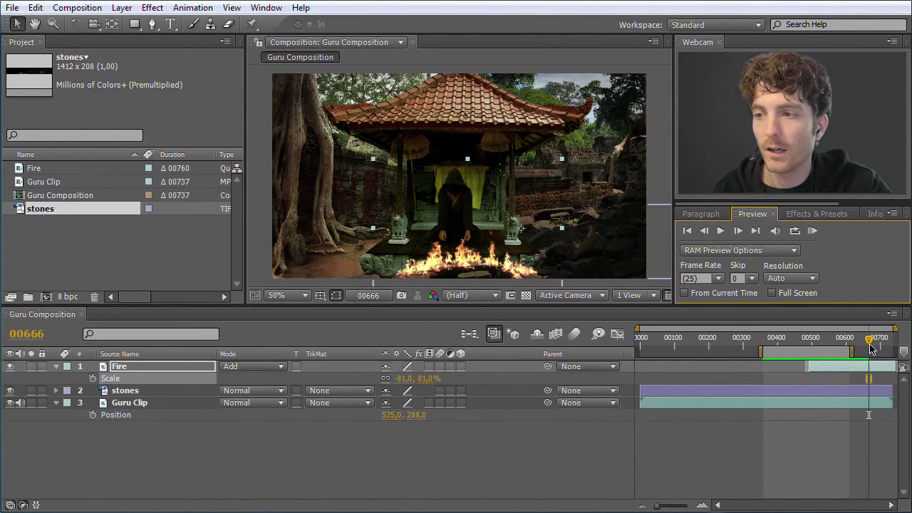
# Step: Shift the work area earlier, then later toward the fire, previewing each position
pyautogui.moveTo(826, 352); pyautogui.dragTo(728, 352)
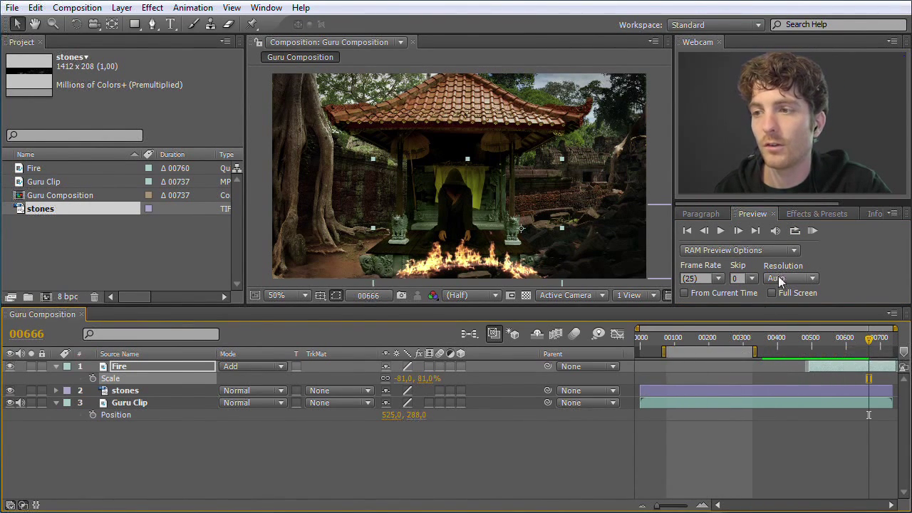
pyautogui.click(812, 231)
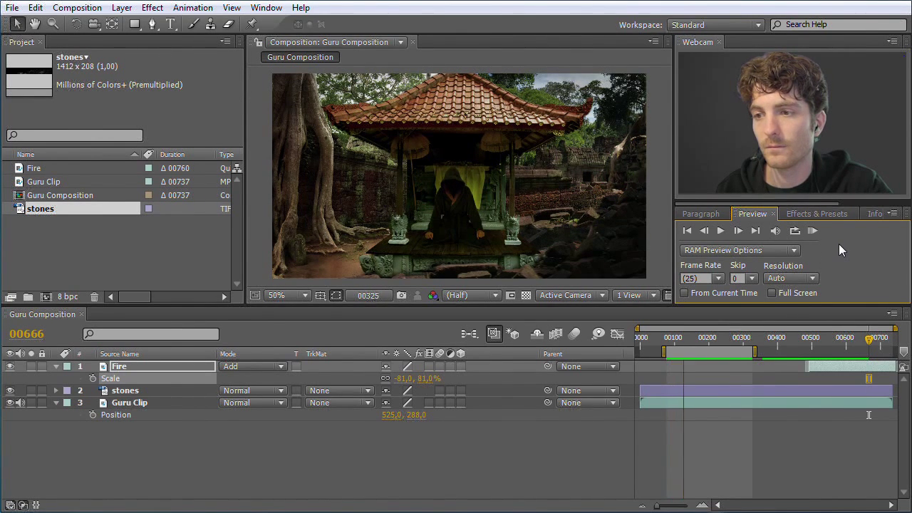
pyautogui.click(813, 231)
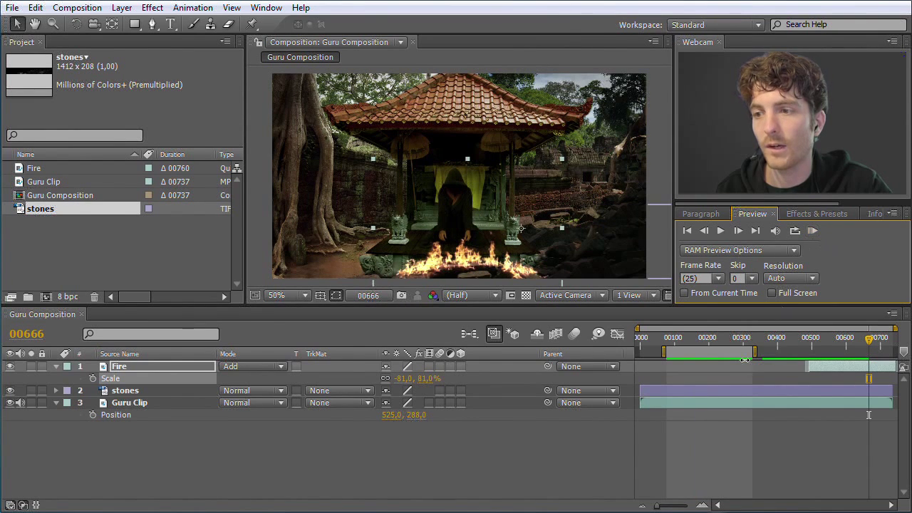
pyautogui.moveTo(705, 350); pyautogui.dragTo(820, 347)
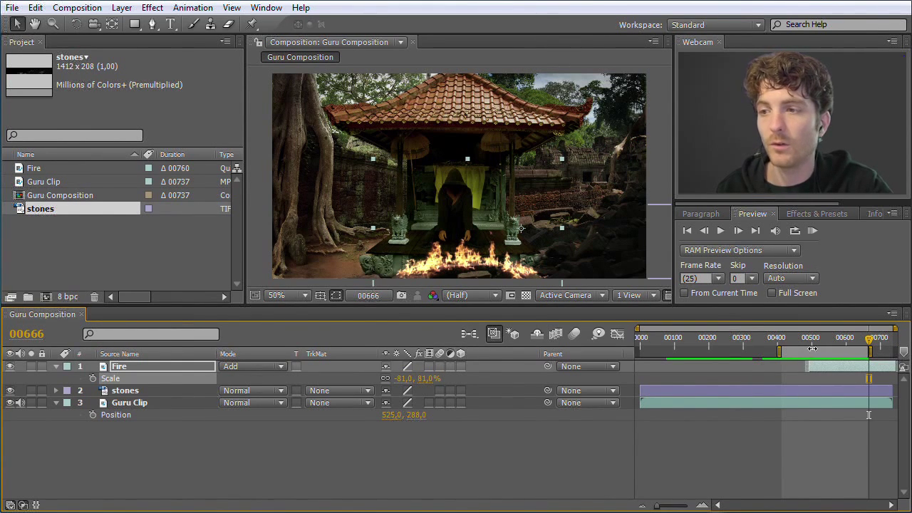
pyautogui.click(811, 233)
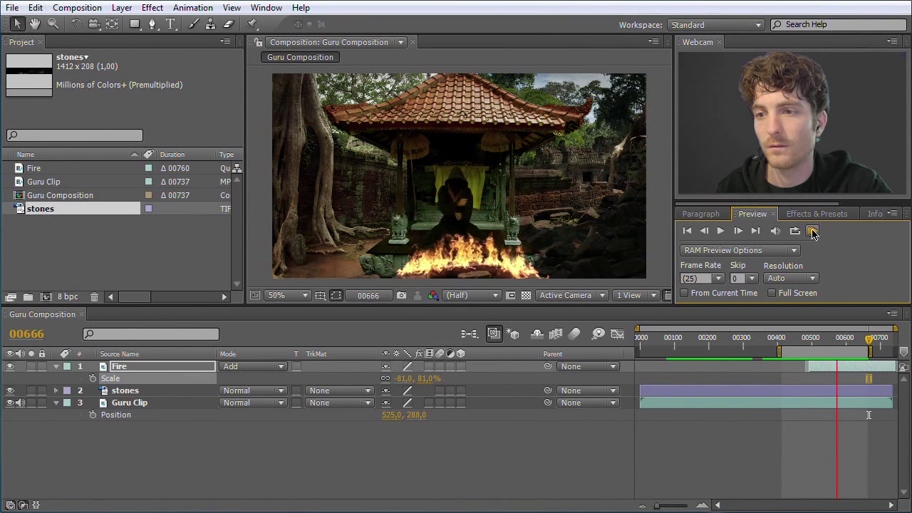
pyautogui.click(813, 231)
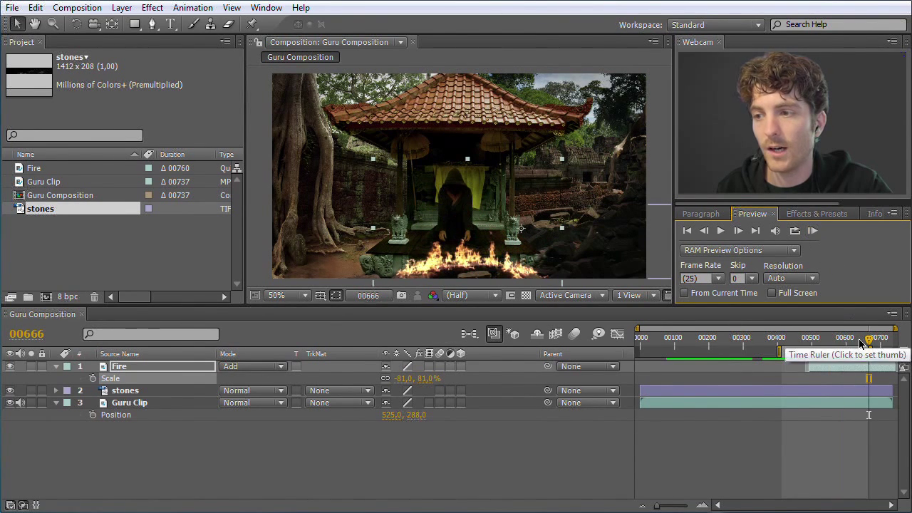
pyautogui.moveTo(868, 347); pyautogui.dragTo(843, 346)
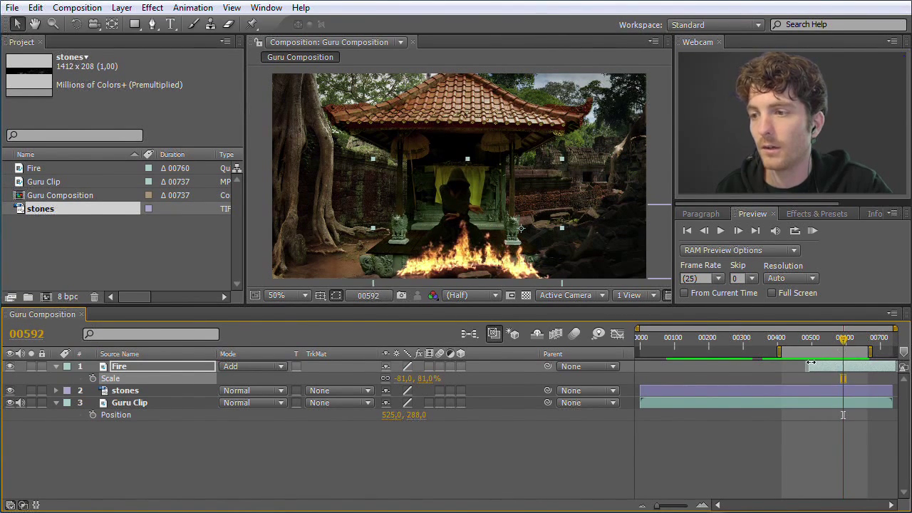
# Step: Slide the Fire layer to start around 00592, start the work area near 00550, and preview
pyautogui.click(821, 369)
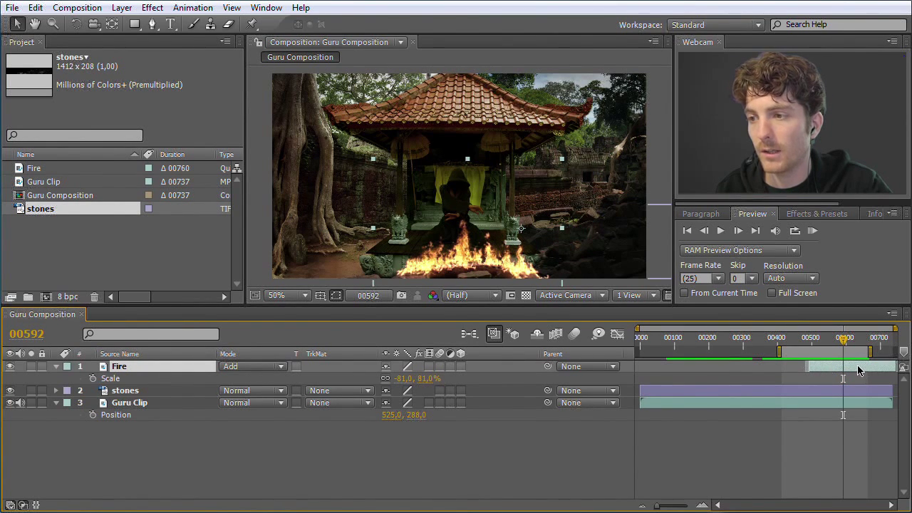
pyautogui.moveTo(853, 370); pyautogui.dragTo(887, 372)
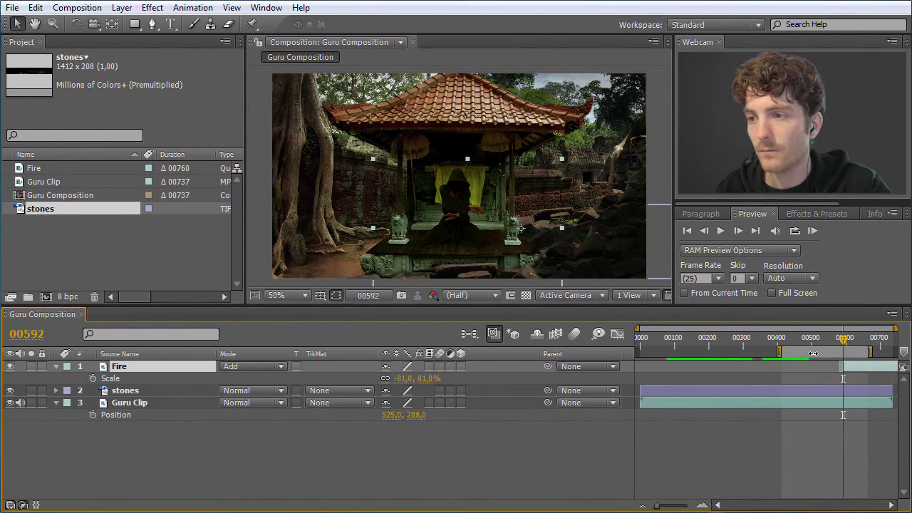
pyautogui.moveTo(778, 354); pyautogui.dragTo(823, 352)
pyautogui.click(811, 231)
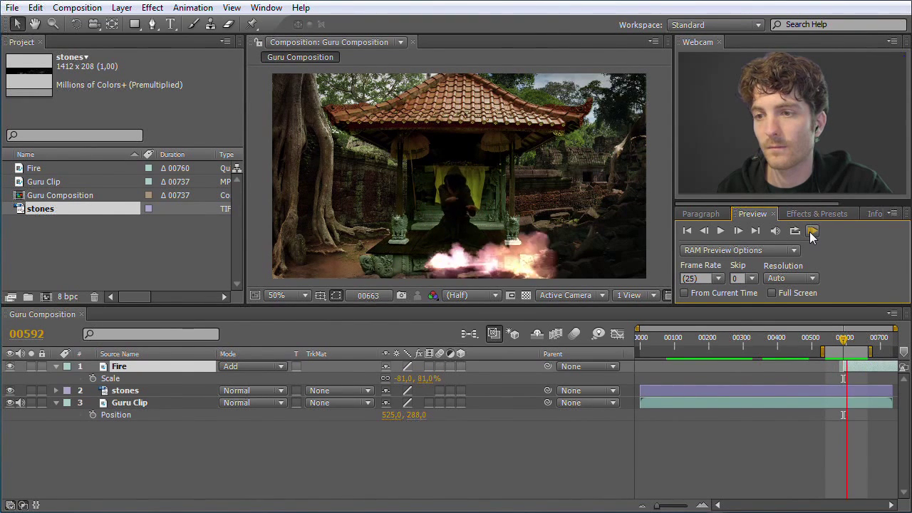
pyautogui.click(811, 232)
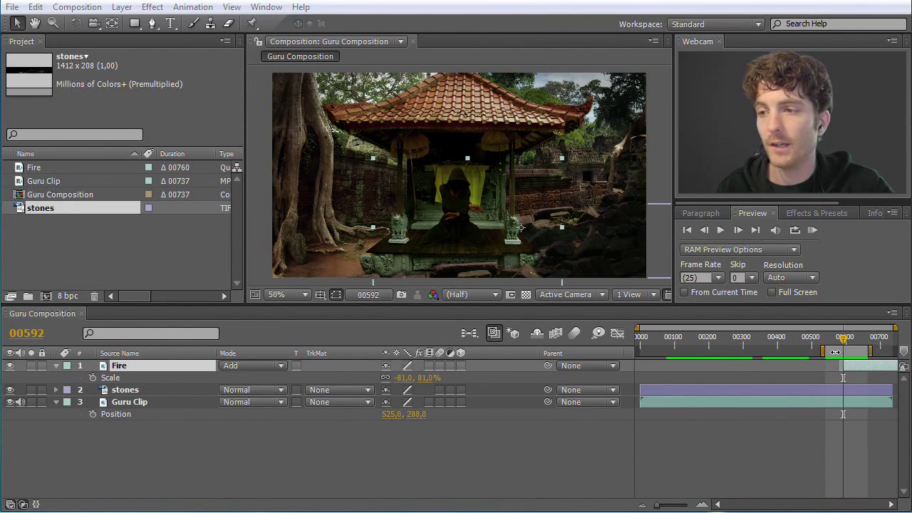
# Step: Stretch the work area from frame 00000 to the comp end and return to about frame 00390
pyautogui.moveTo(823, 351); pyautogui.dragTo(625, 352)
pyautogui.moveTo(861, 351); pyautogui.dragTo(896, 351)
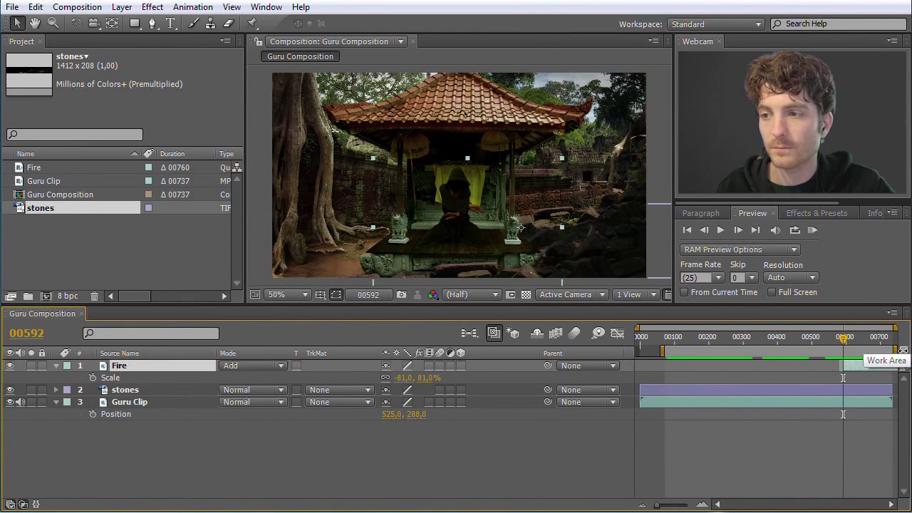
pyautogui.moveTo(662, 352); pyautogui.dragTo(609, 356)
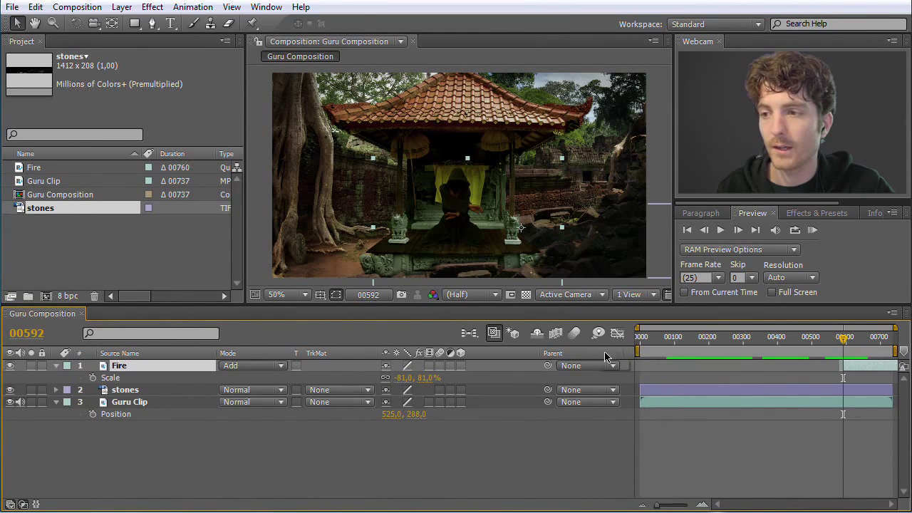
pyautogui.click(895, 352)
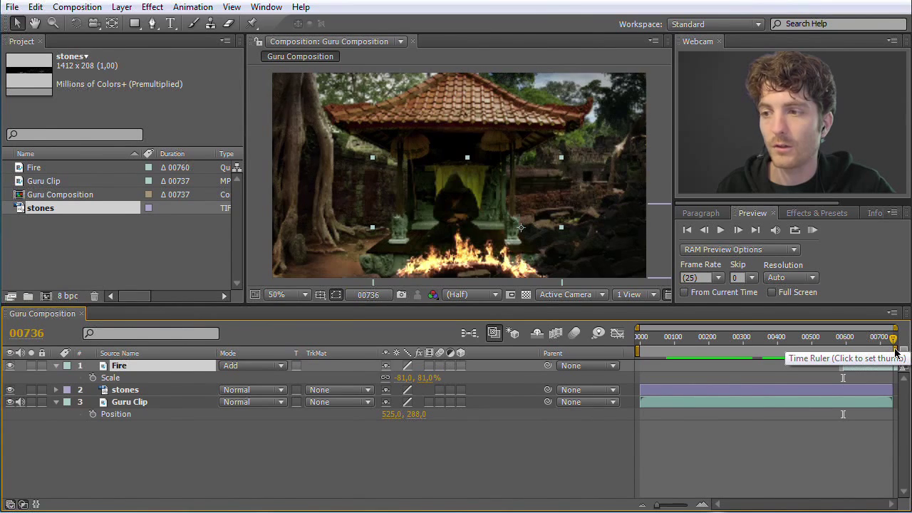
pyautogui.moveTo(895, 351); pyautogui.dragTo(774, 345)
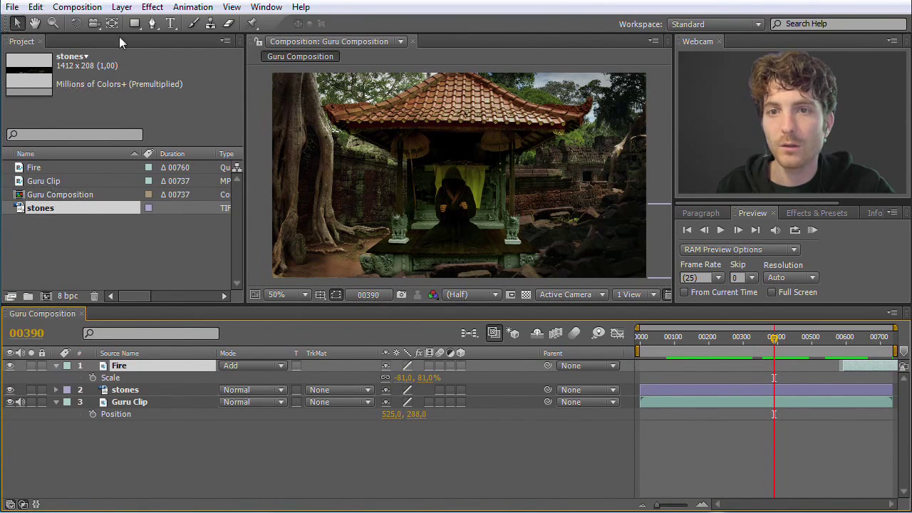
pyautogui.click(84, 9)
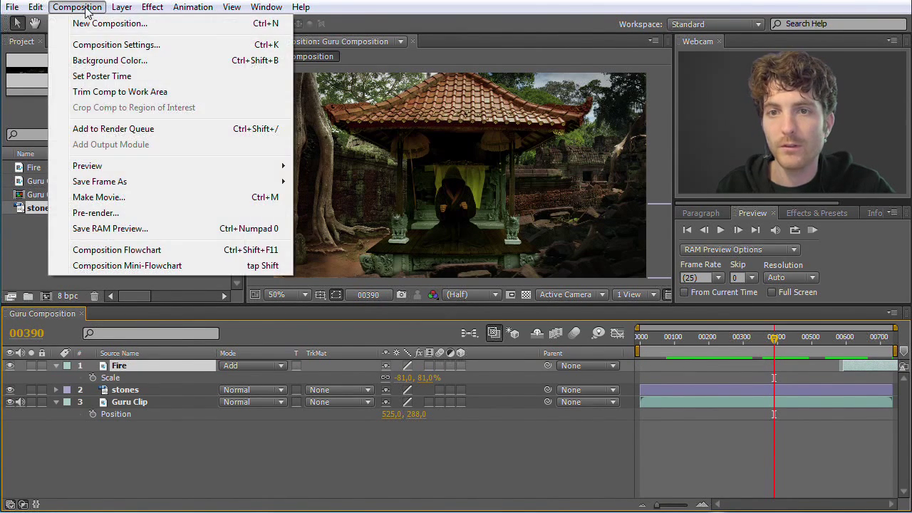
# Step: Queue Guru Composition with Best Settings and Lossless output, then edit the Lossless output module
pyautogui.click(109, 129)
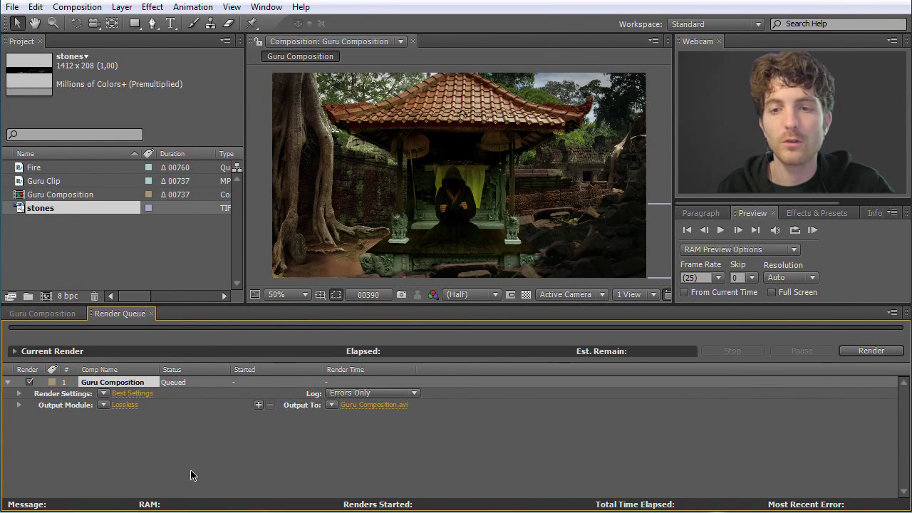
pyautogui.click(103, 394)
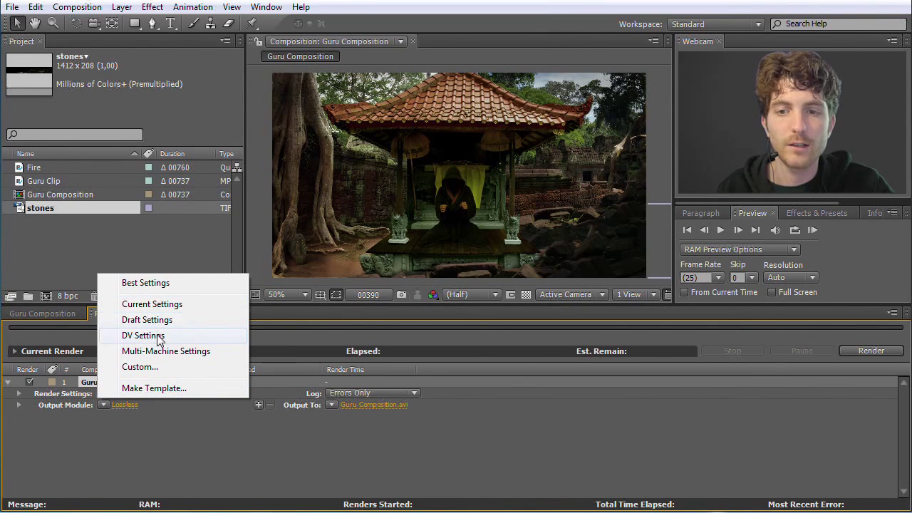
pyautogui.click(154, 285)
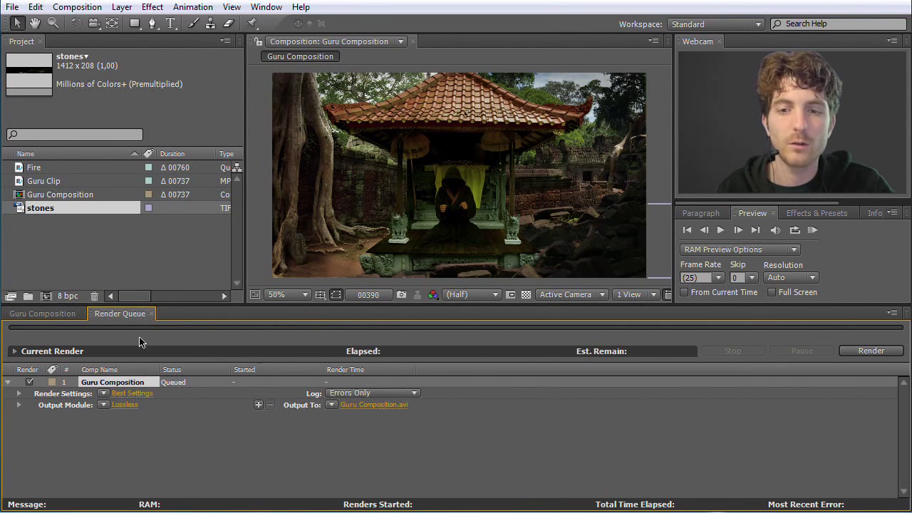
pyautogui.click(104, 405)
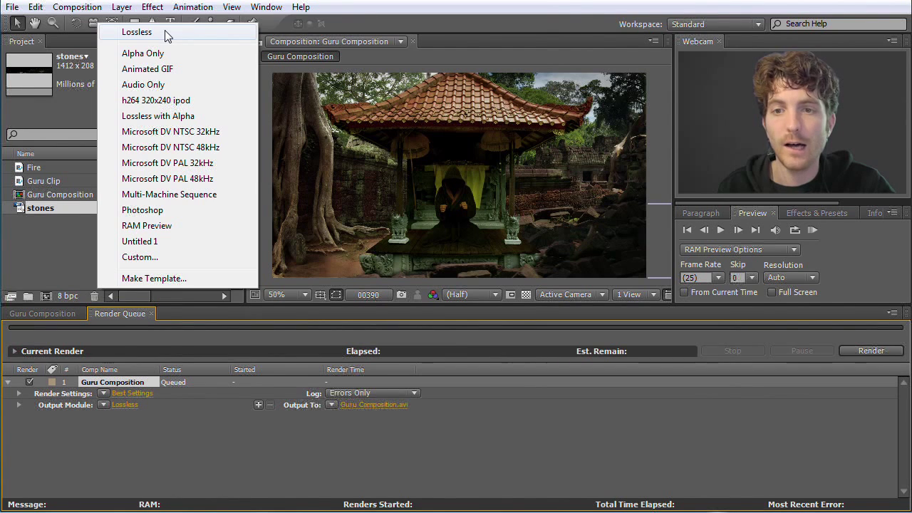
pyautogui.click(164, 33)
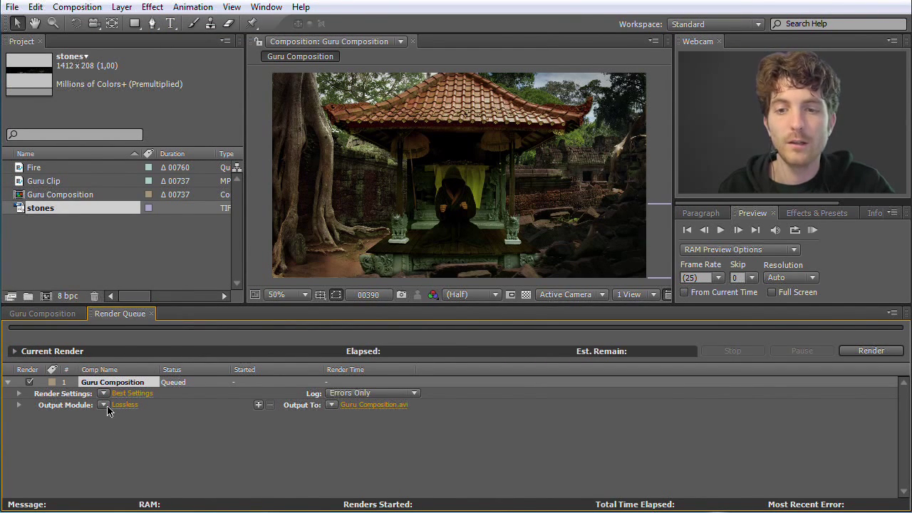
pyautogui.click(104, 405)
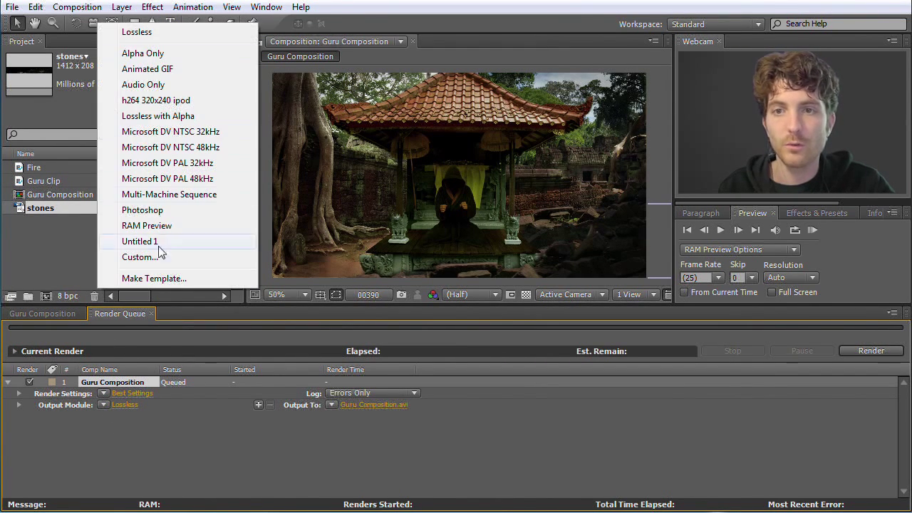
pyautogui.click(151, 33)
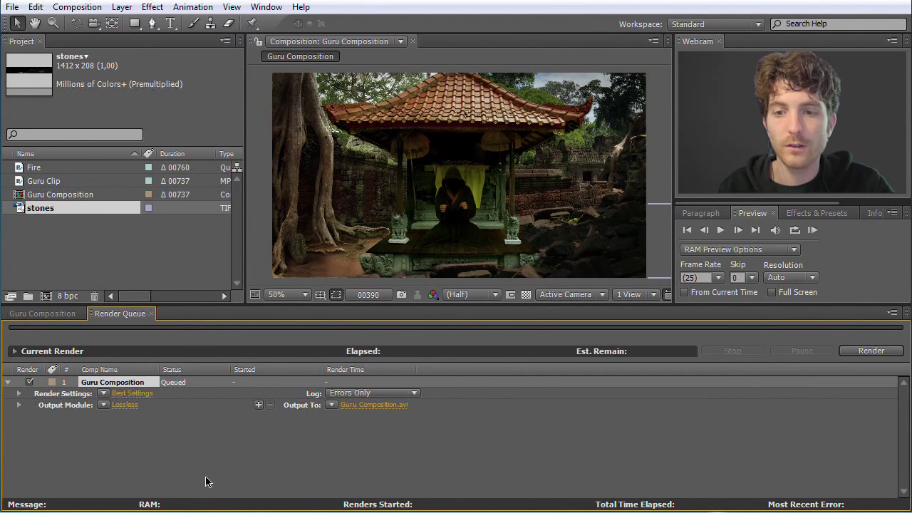
pyautogui.click(127, 405)
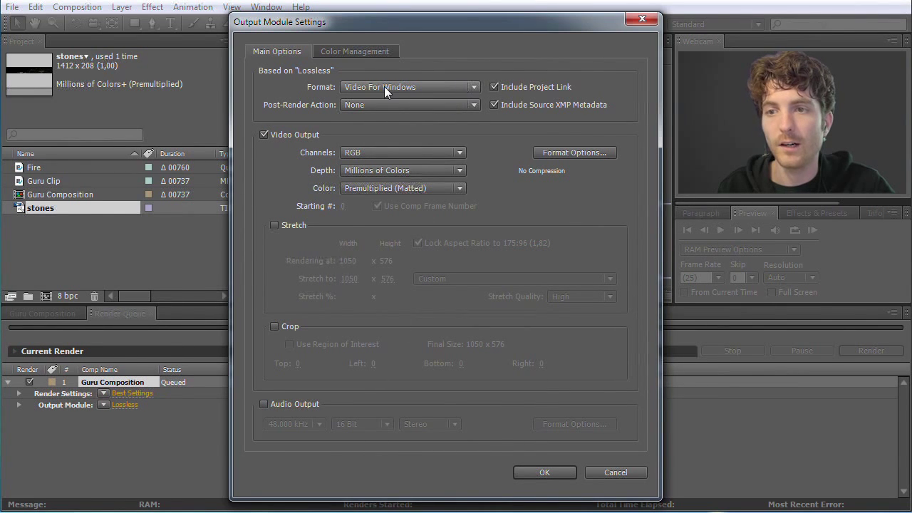
# Step: Change the Guru Composition output module format from Video For Windows to TIFF Sequence
pyautogui.click(475, 87)
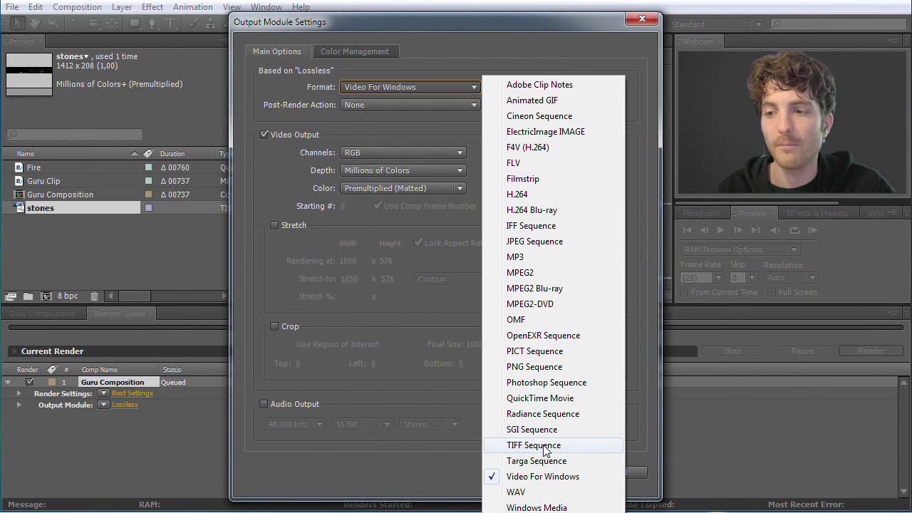
pyautogui.click(544, 448)
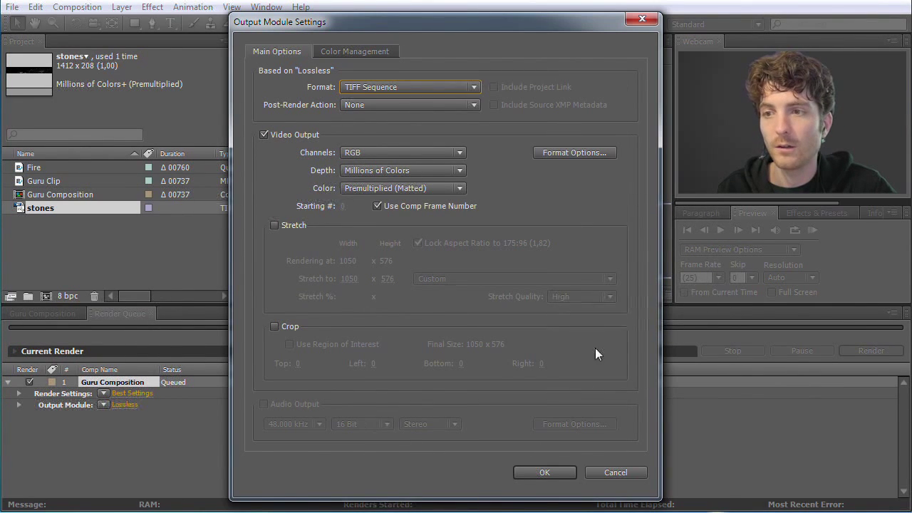
pyautogui.click(550, 475)
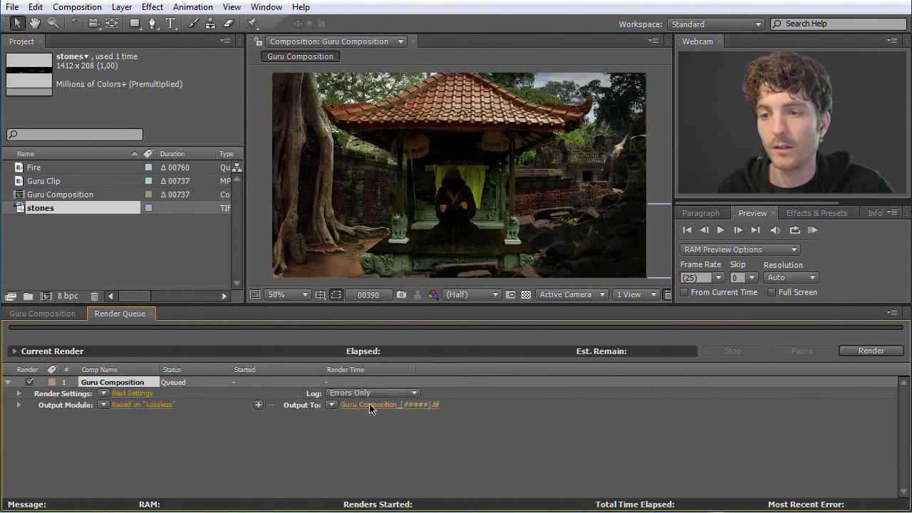
pyautogui.click(370, 405)
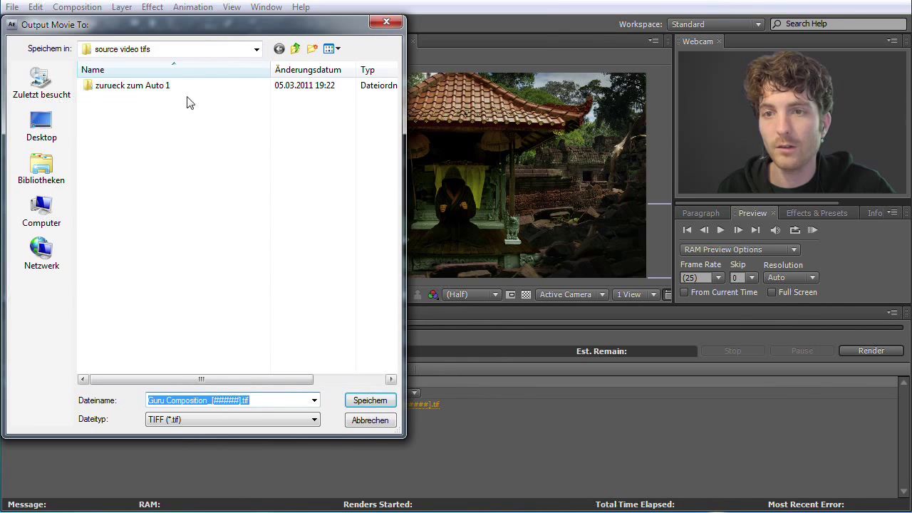
# Step: Save to the suggested Guru Composition_[#####].tif and return to the Guru Composition timeline
pyautogui.click(374, 401)
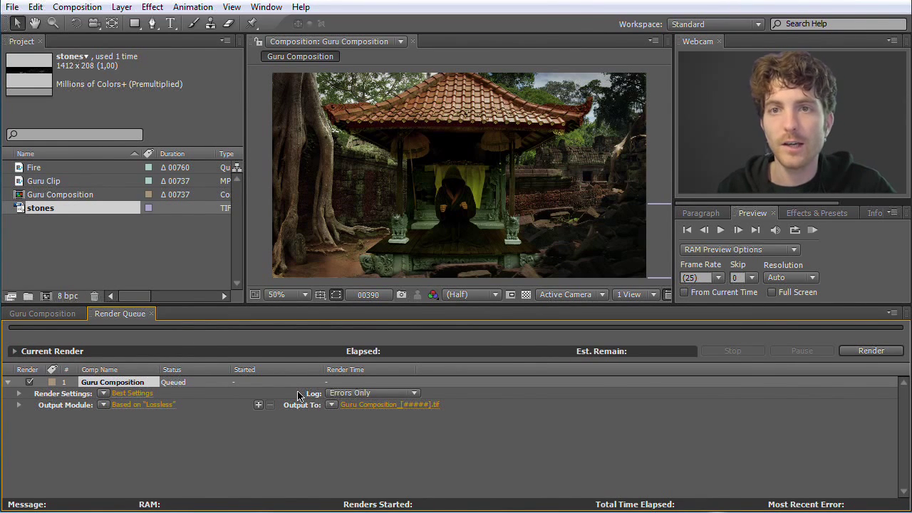
pyautogui.click(43, 313)
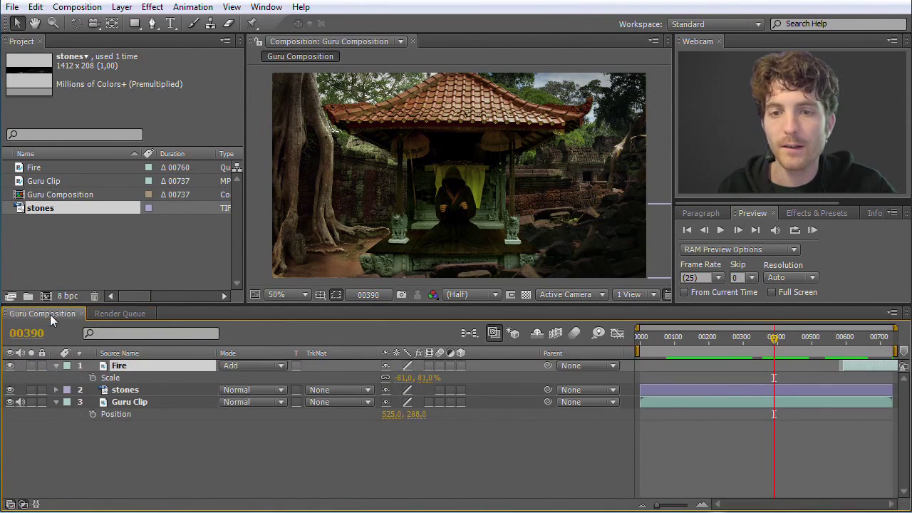
# Step: Move the work area start to about frame 00540, where the fire appears, then return to the Render Queue
pyautogui.moveTo(809, 336); pyautogui.dragTo(845, 340)
pyautogui.moveTo(638, 349); pyautogui.dragTo(868, 344)
pyautogui.moveTo(847, 343); pyautogui.dragTo(639, 348)
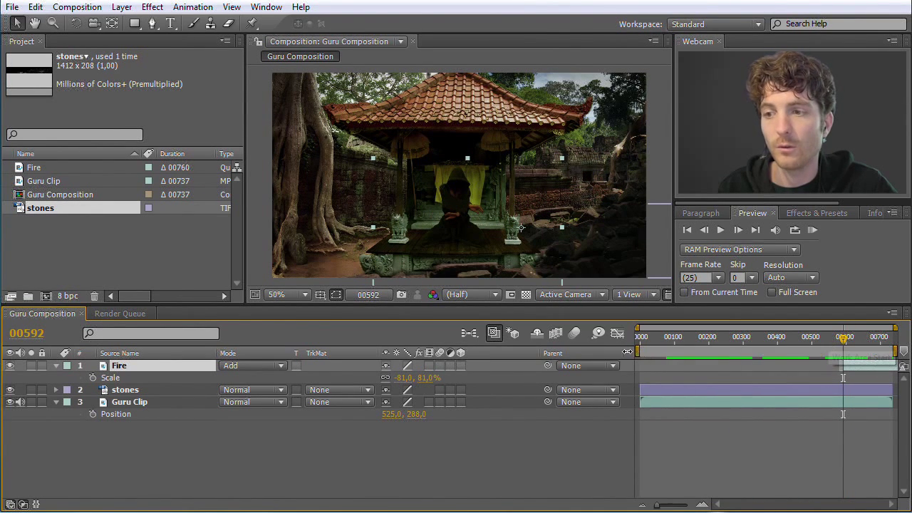
pyautogui.click(118, 313)
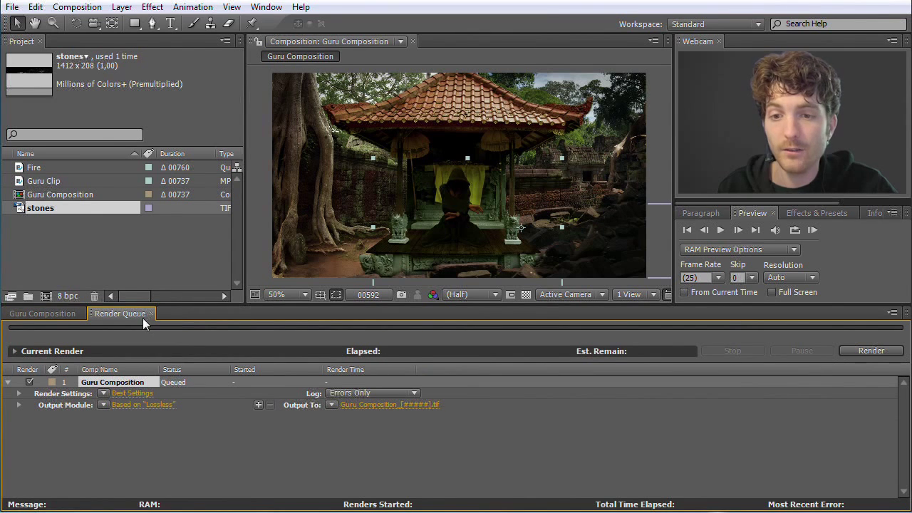
pyautogui.click(132, 394)
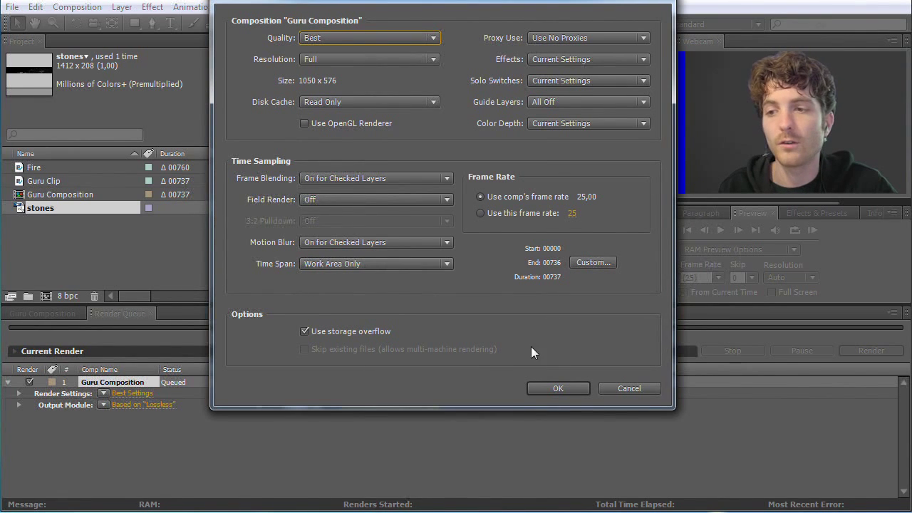
pyautogui.click(630, 389)
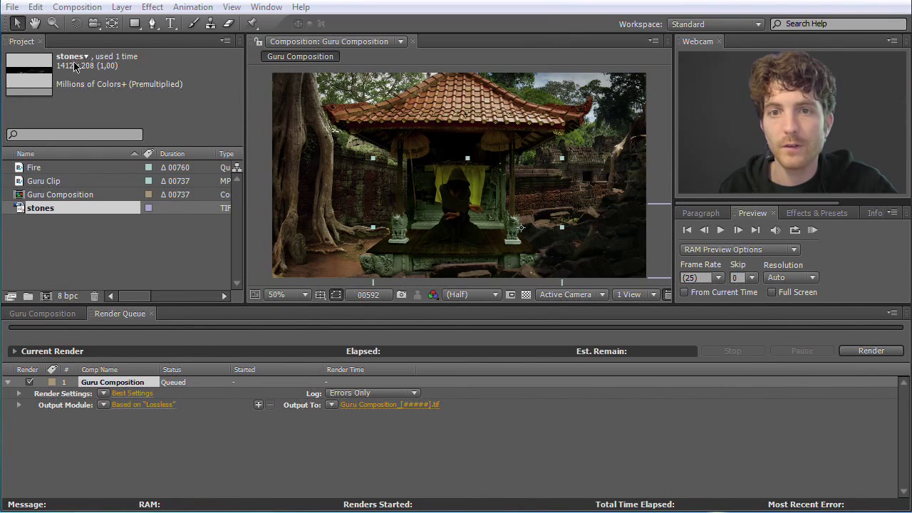
# Step: Save the project, then narrow the Media Encoder window and move it fully on screen
pyautogui.click(12, 9)
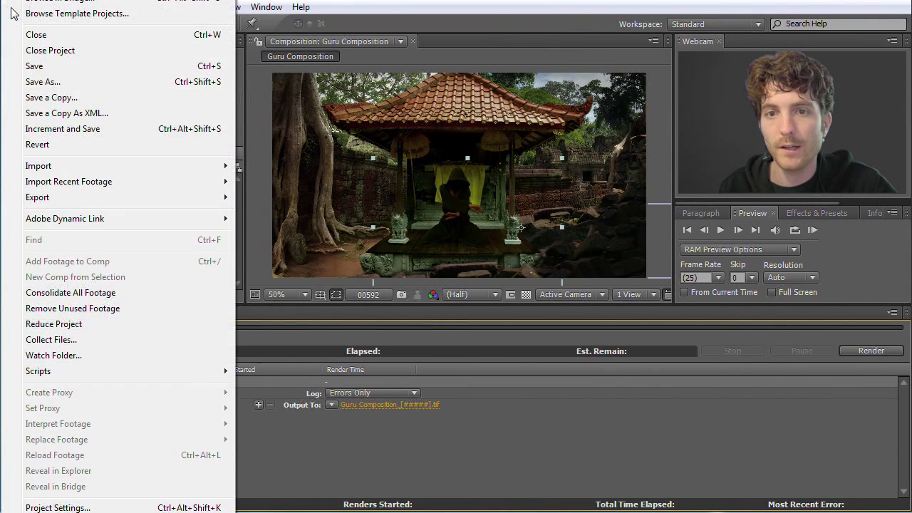
pyautogui.click(32, 64)
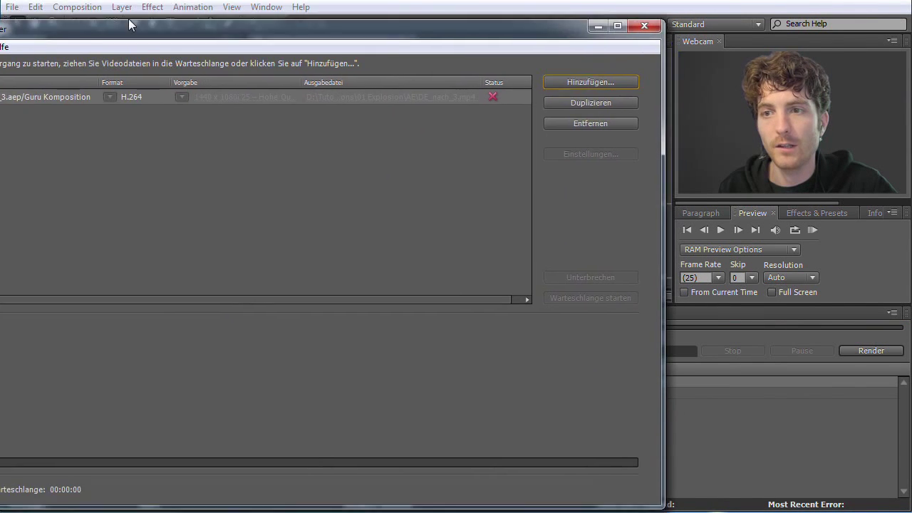
pyautogui.moveTo(660, 227); pyautogui.dragTo(316, 224)
pyautogui.moveTo(85, 21); pyautogui.dragTo(226, 25)
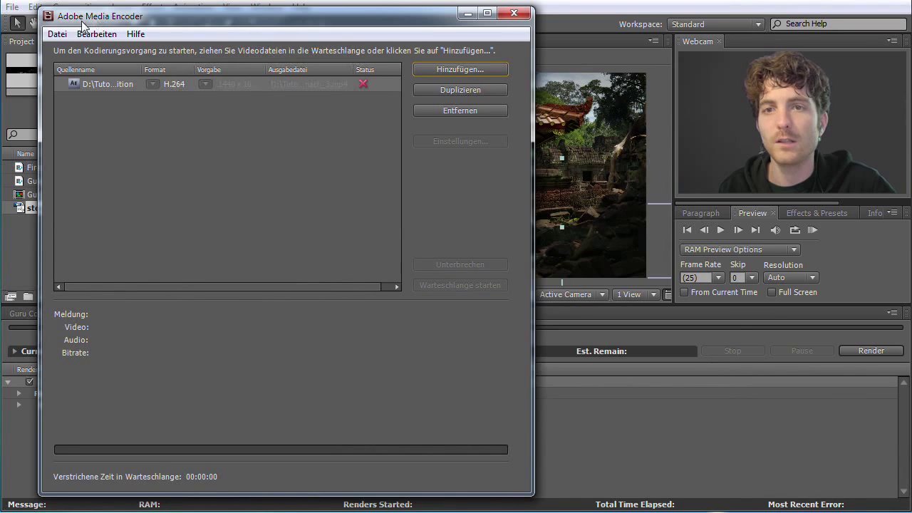
# Step: Import Guru Composition from EN_nach_2.aep as a new Media Encoder queue item
pyautogui.click(63, 37)
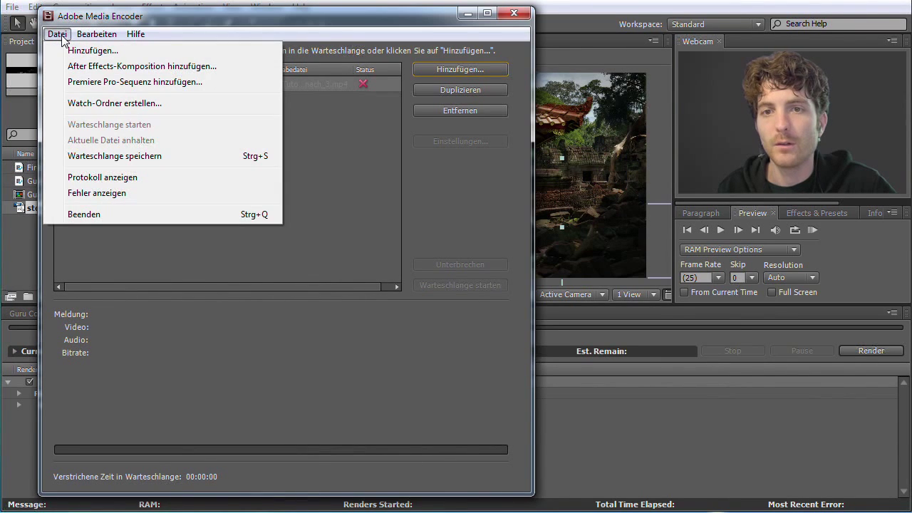
pyautogui.click(159, 66)
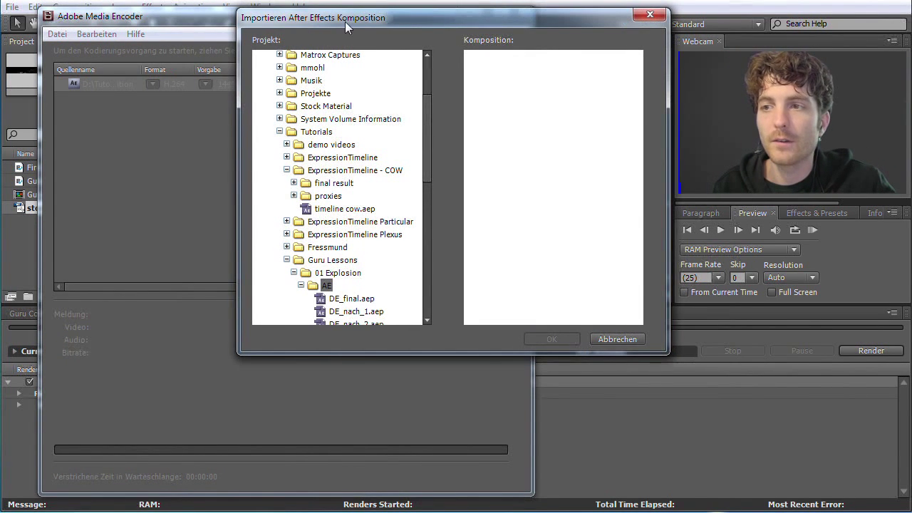
pyautogui.moveTo(347, 26); pyautogui.dragTo(209, 70)
pyautogui.moveTo(285, 212); pyautogui.dragTo(289, 247)
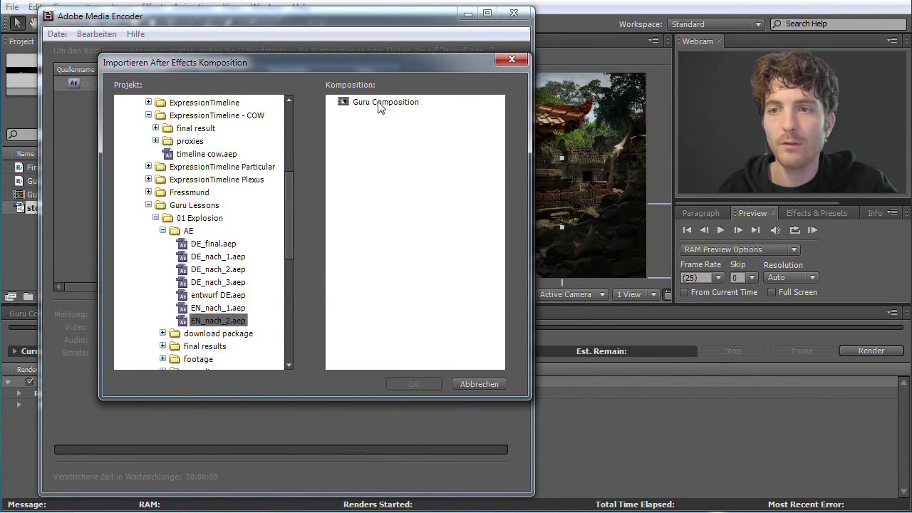
pyautogui.click(380, 104)
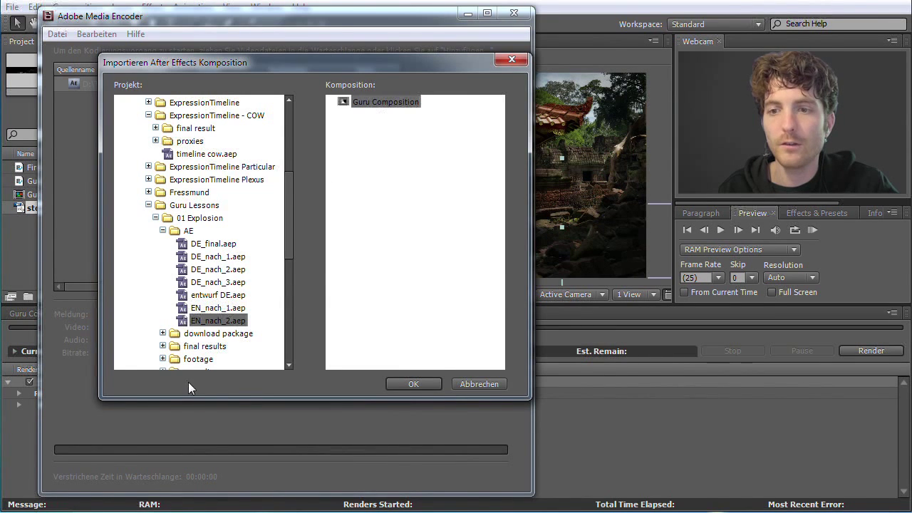
pyautogui.click(425, 386)
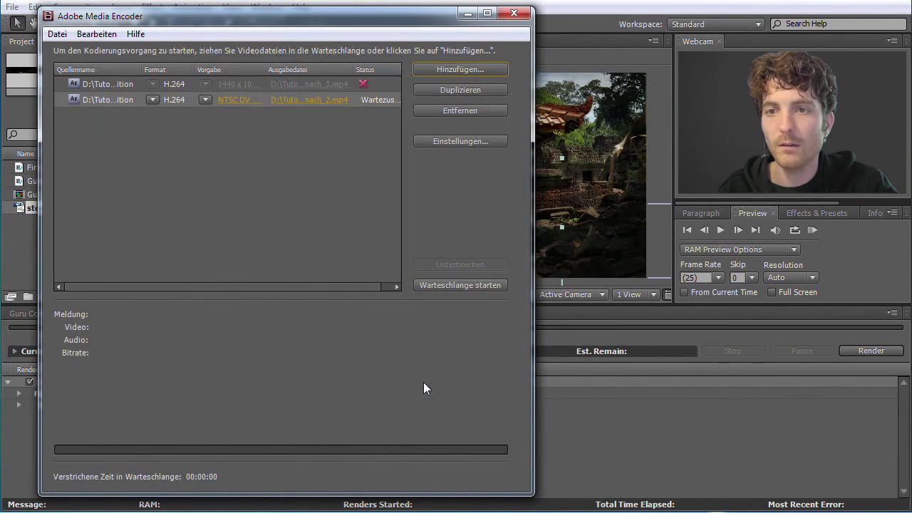
# Step: Give the second queue item the YouTube Widescreen HD preset, keeping H.264 format
pyautogui.click(205, 99)
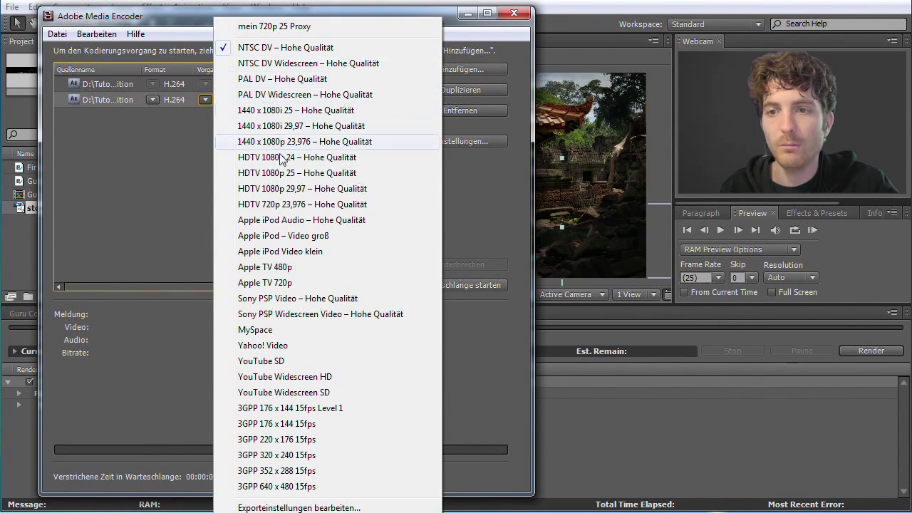
pyautogui.click(296, 377)
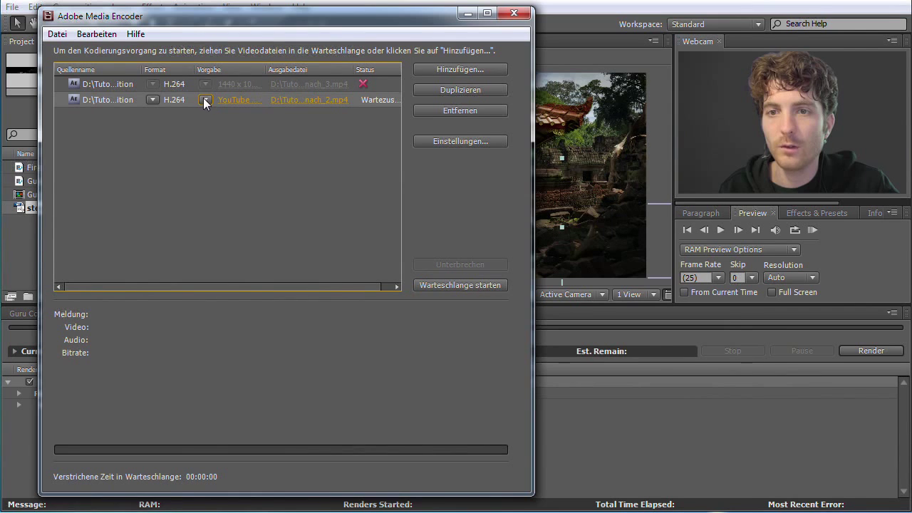
pyautogui.click(164, 99)
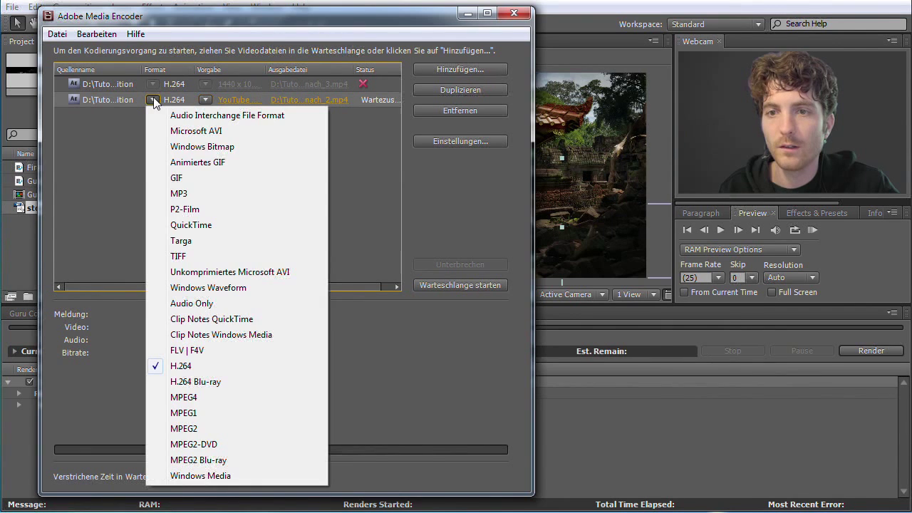
pyautogui.click(193, 366)
pyautogui.click(204, 99)
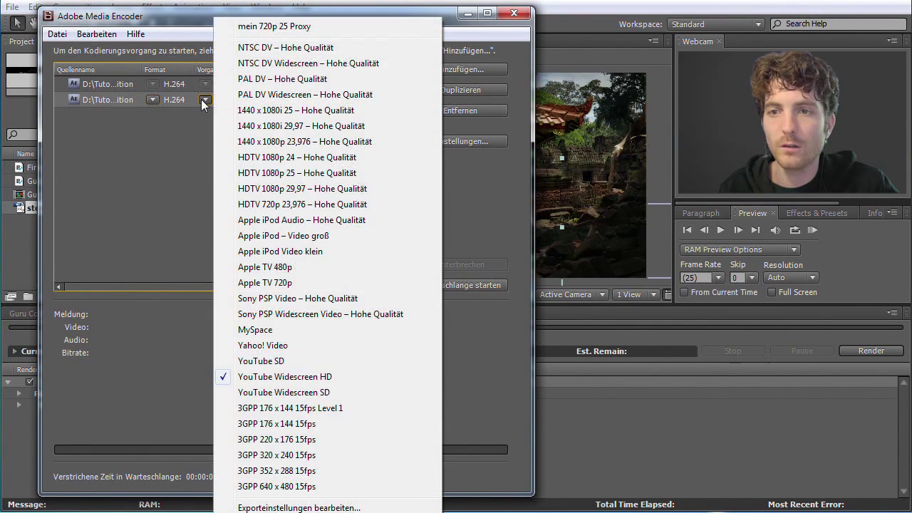
pyautogui.click(273, 372)
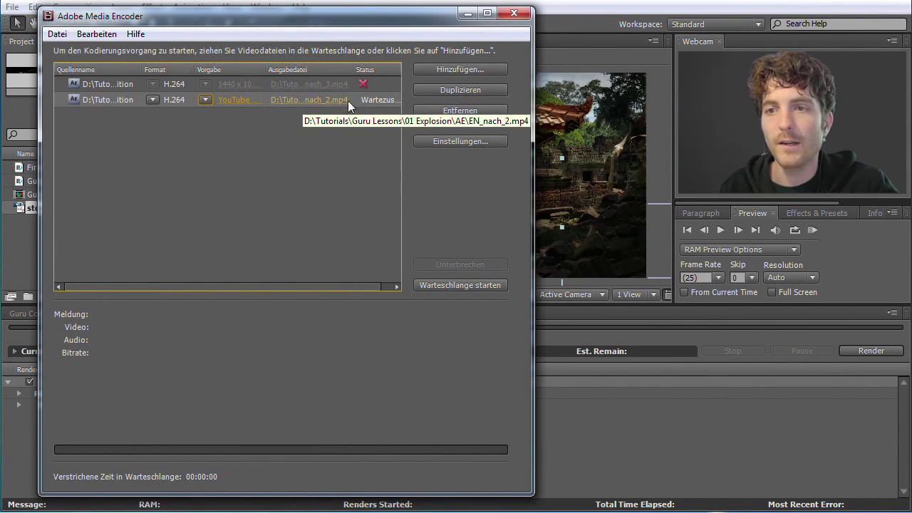
# Step: Rename the second item's output file from EN_nach_2.mp4 to guru_final_video.mp4
pyautogui.click(315, 100)
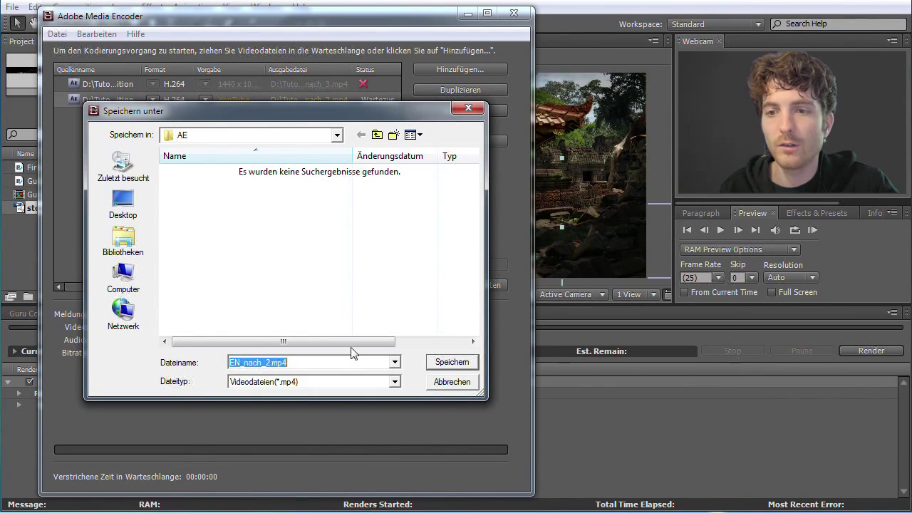
pyautogui.click(253, 361)
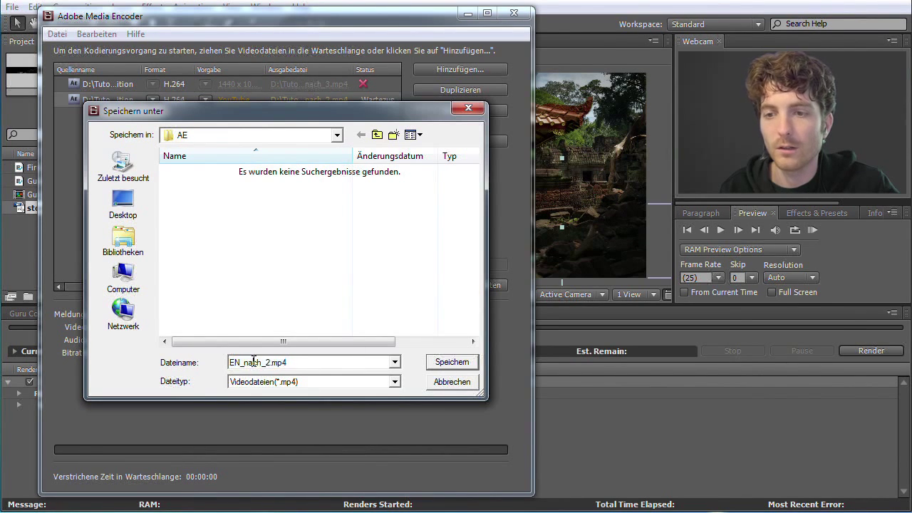
pyautogui.moveTo(268, 361); pyautogui.dragTo(164, 361)
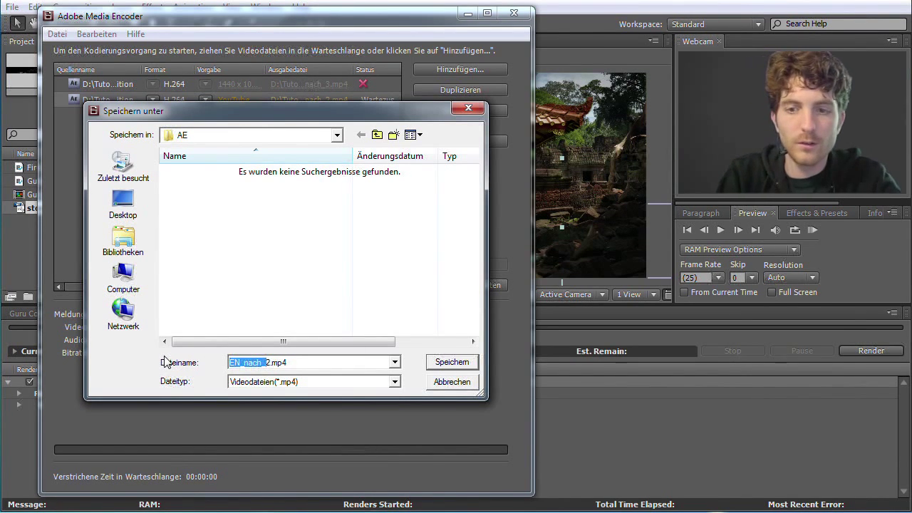
pyautogui.press('BackSpace')
pyautogui.press('Delete')
pyautogui.write('guru_')
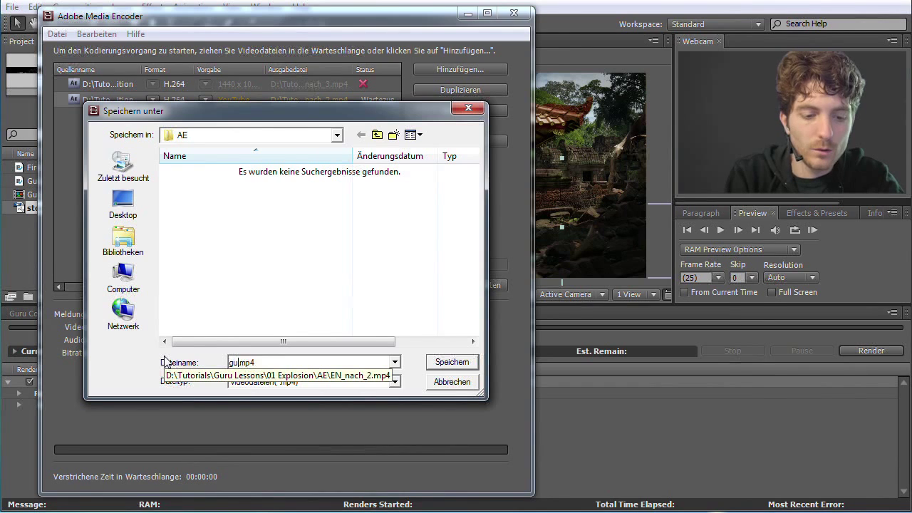
pyautogui.write('final_video')
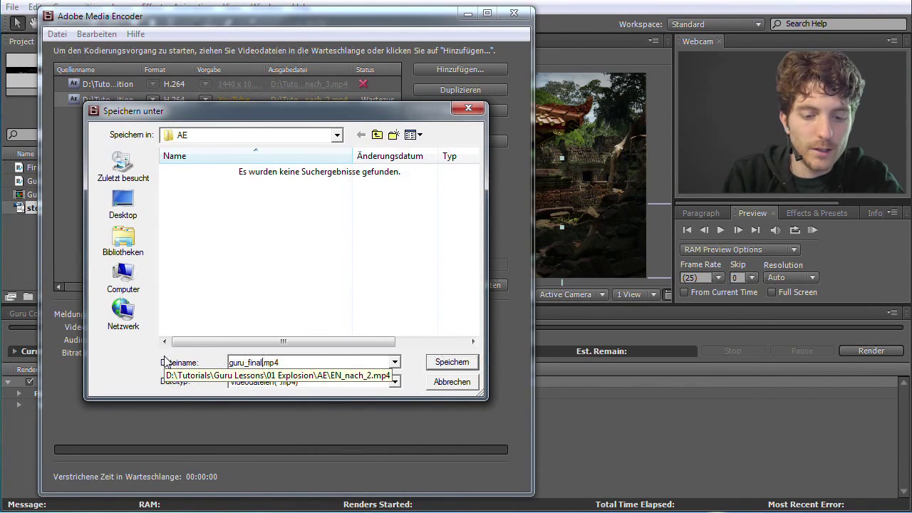
pyautogui.click(459, 361)
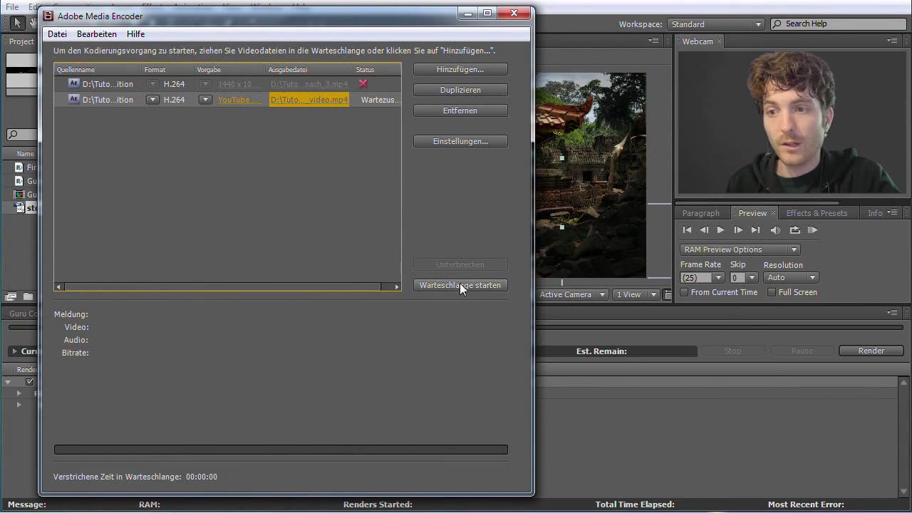